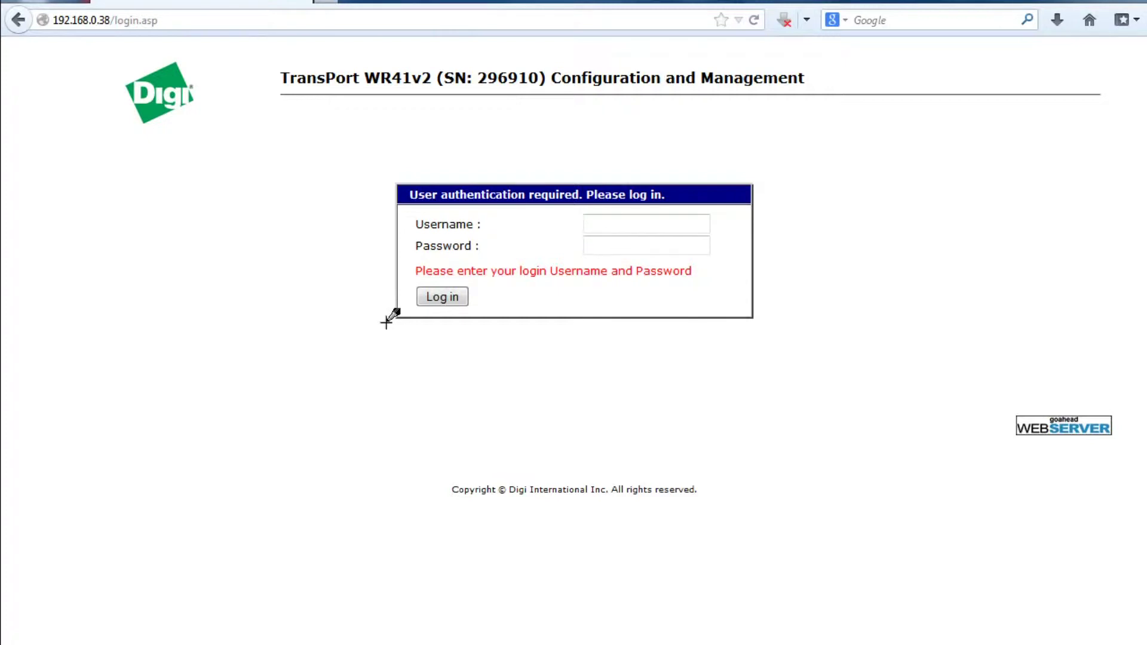
- Log in to the router with the default account's username and password
click(578, 225)
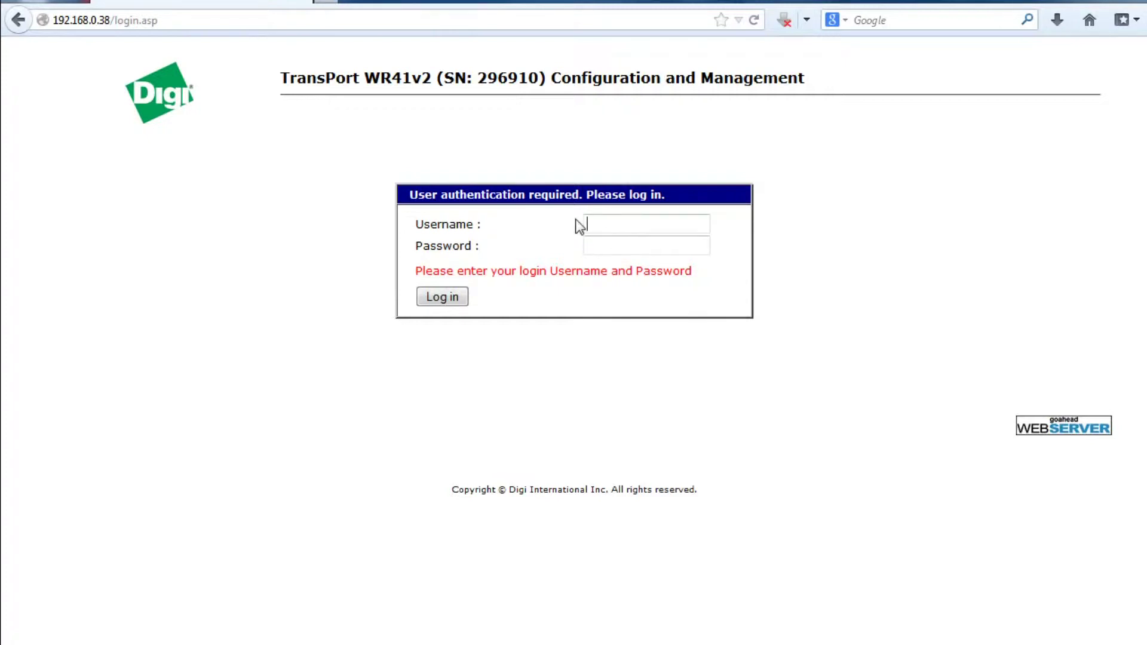
click(629, 225)
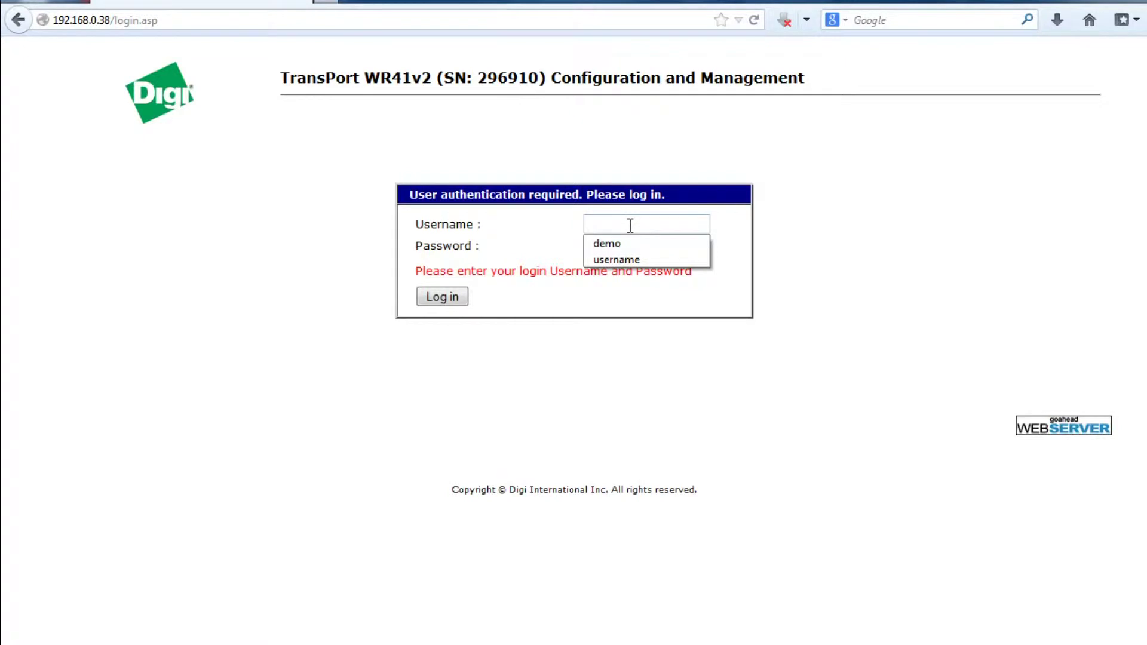
text(user)
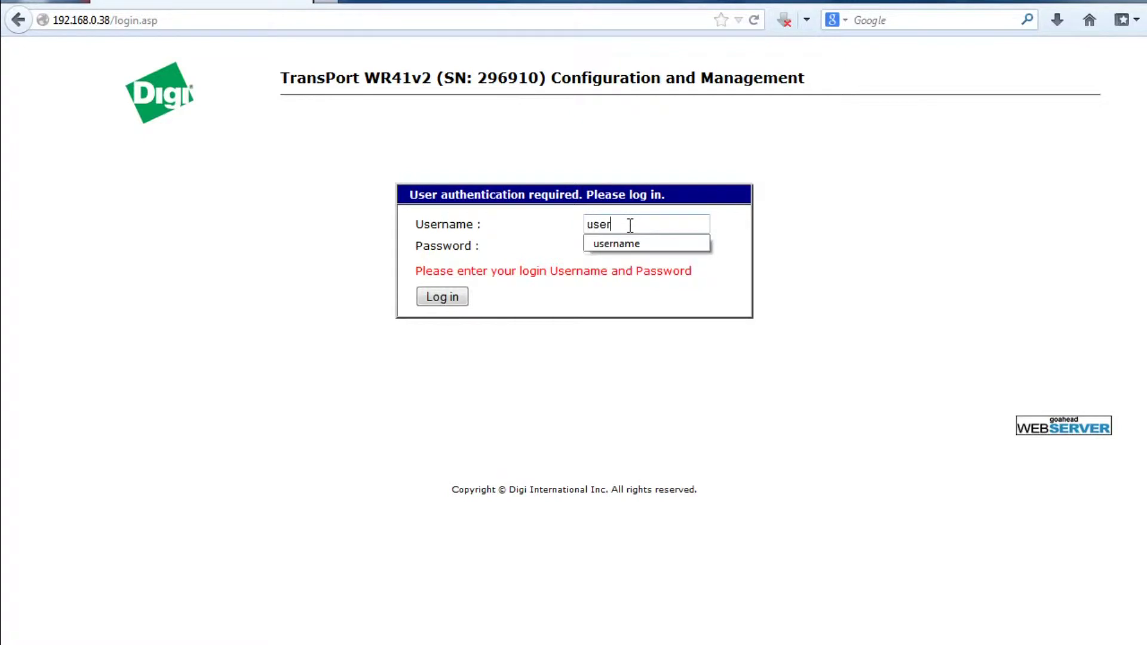
text(name)
key(Tab)
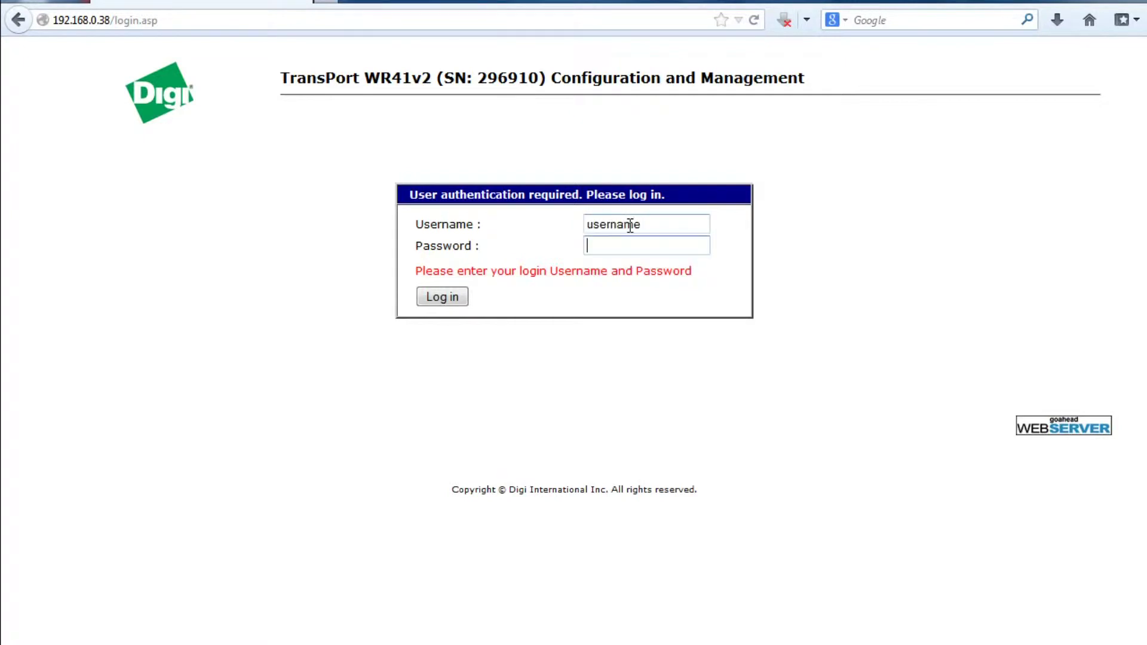
text(password)
key(Return)
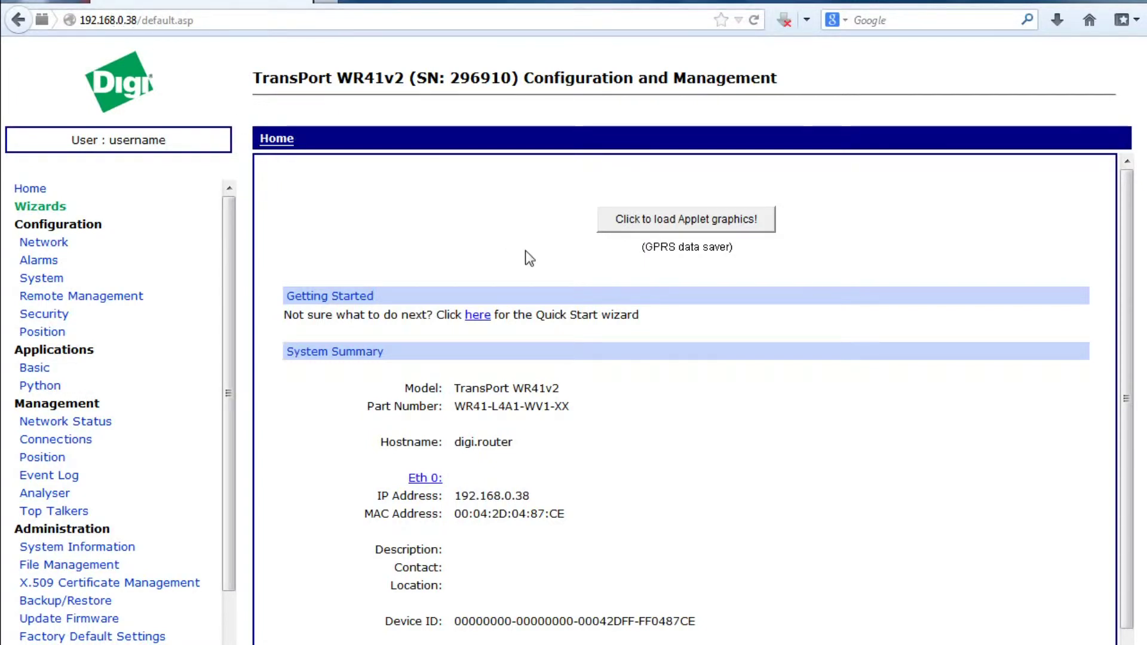
- Load the applet graphic of the router's front panel on the Home page
click(683, 229)
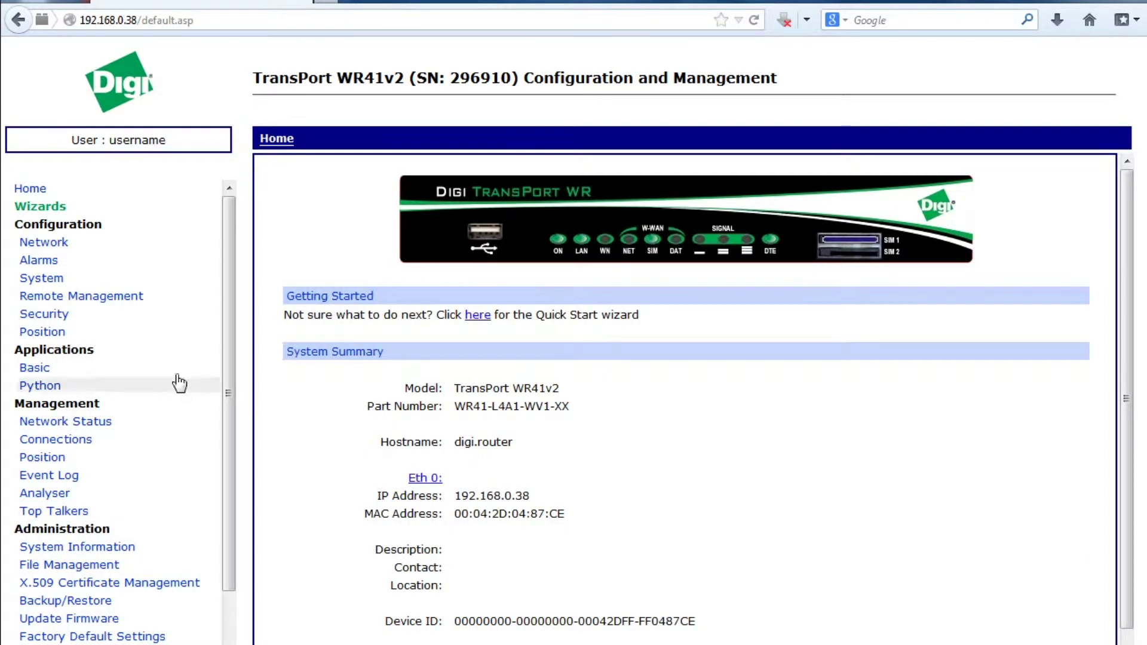
- Under Security > Users, give User 1 a new username and matching password, then apply
click(60, 317)
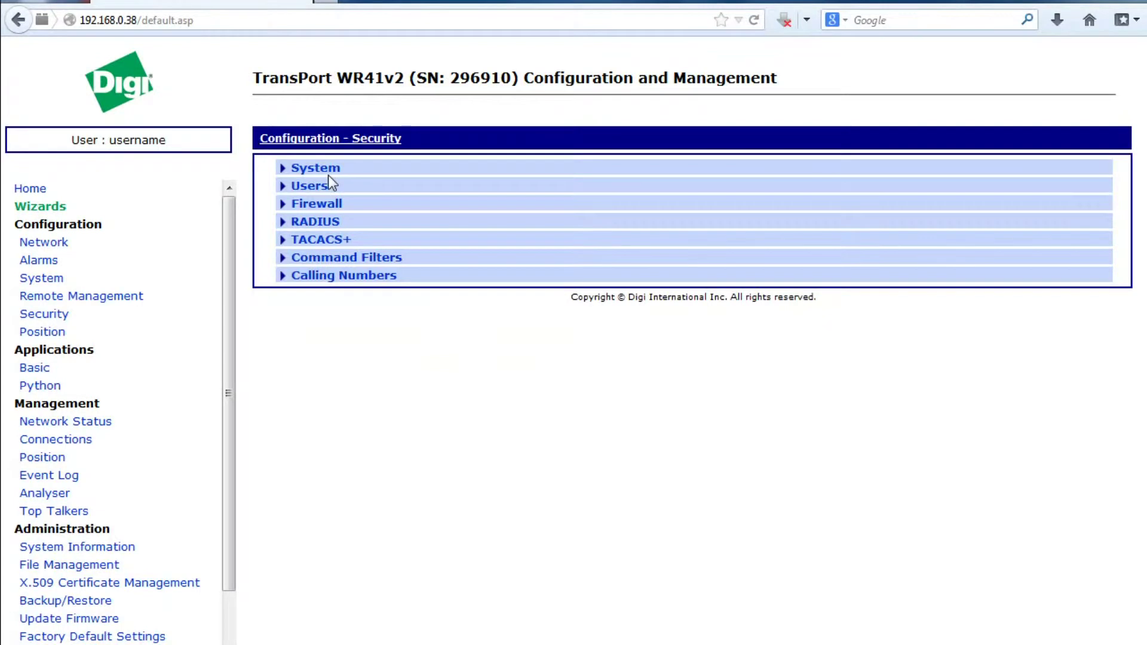
click(322, 187)
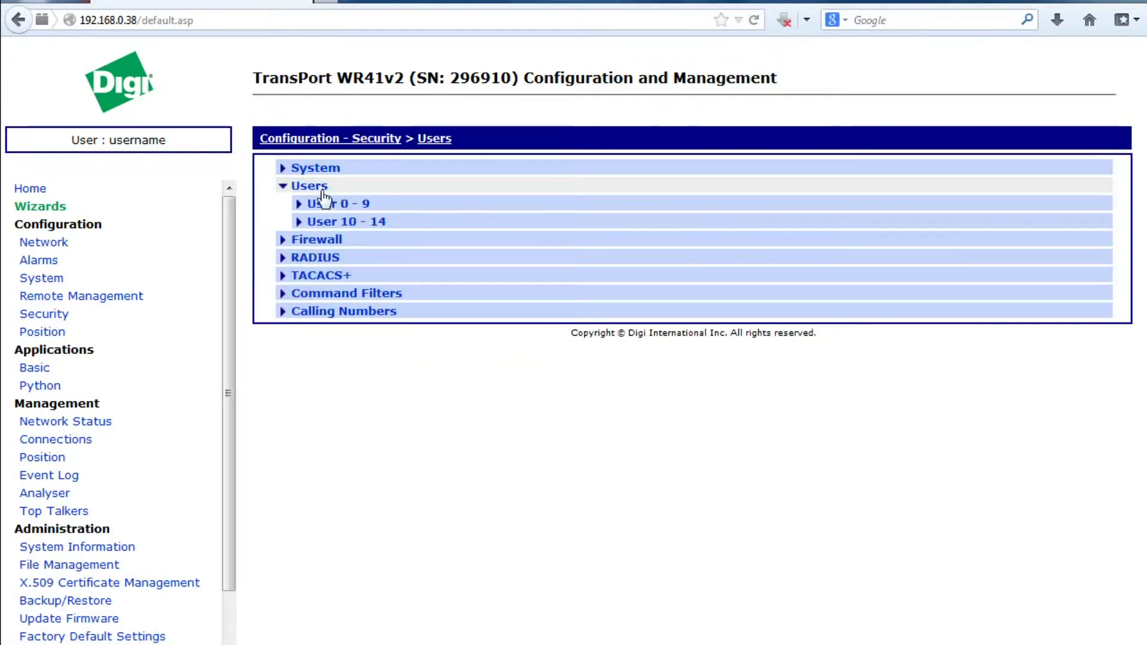
click(331, 203)
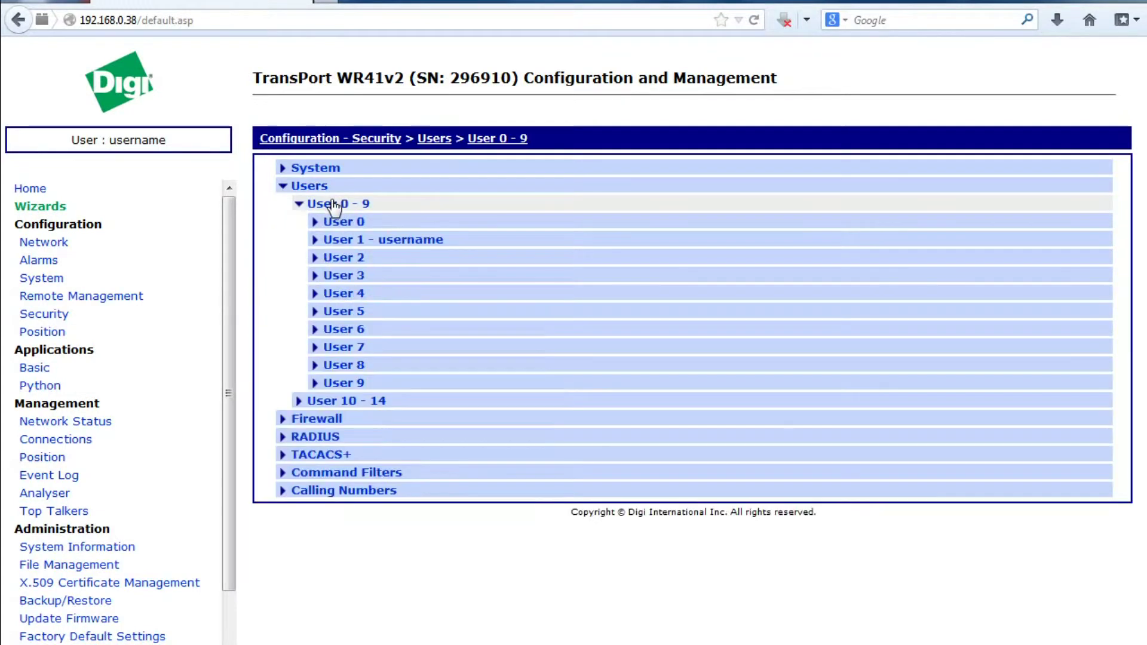
click(399, 242)
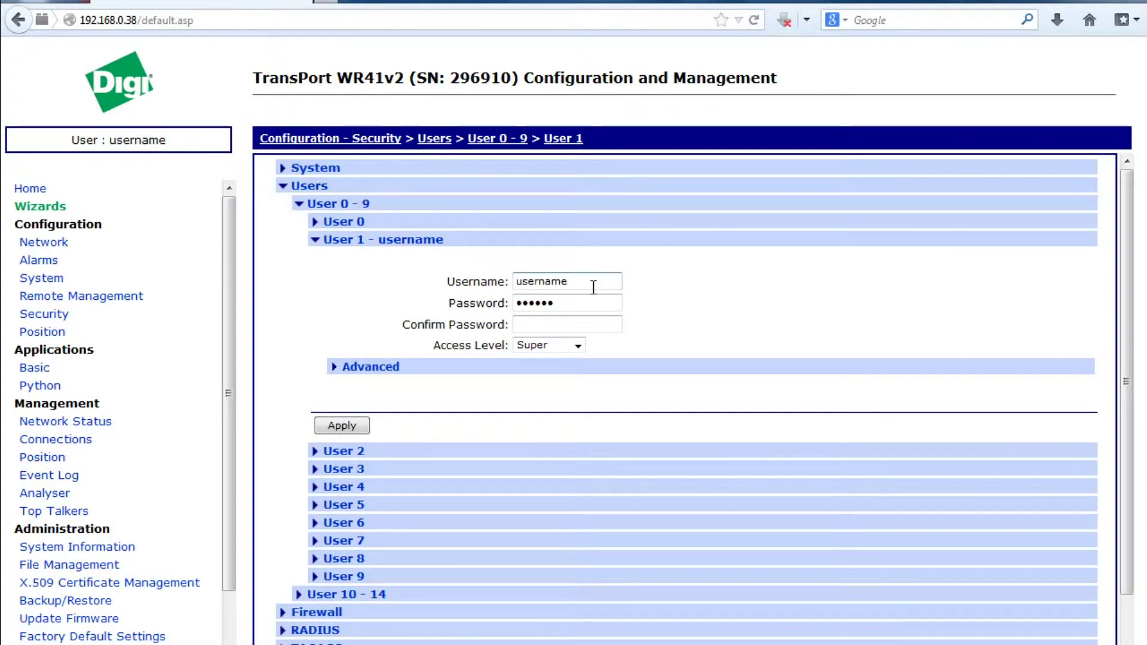
double_click(594, 285)
text(demo)
key(Tab)
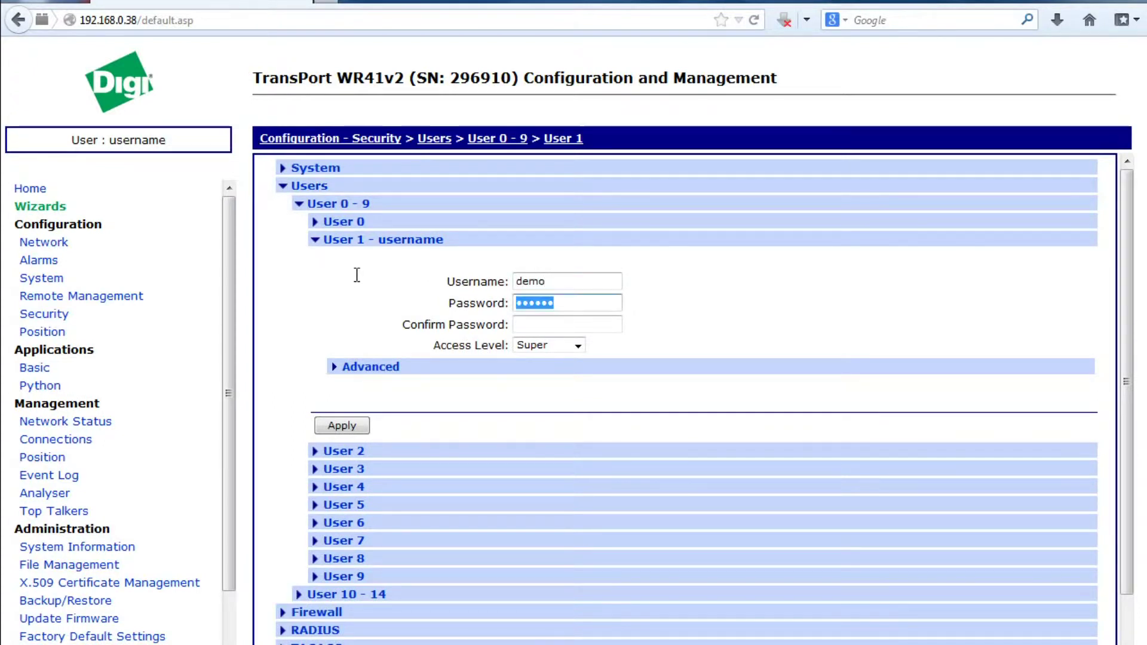
text(demo)
key(Tab)
text(d)
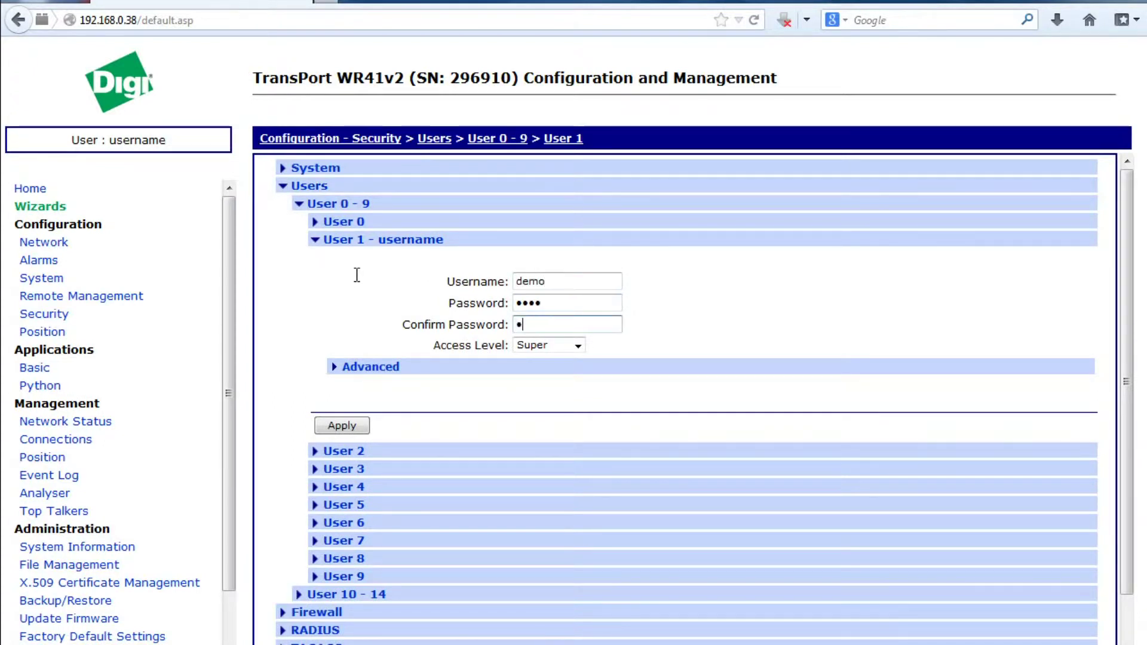
text(emo)
click(342, 426)
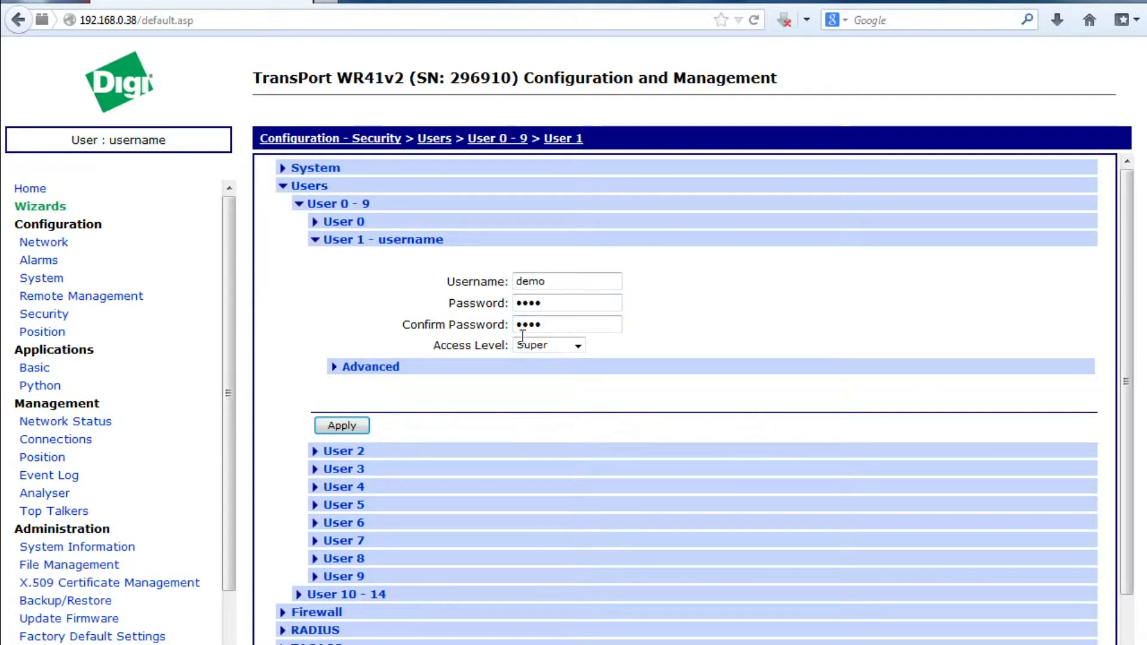
scroll(225, 633, down, 2)
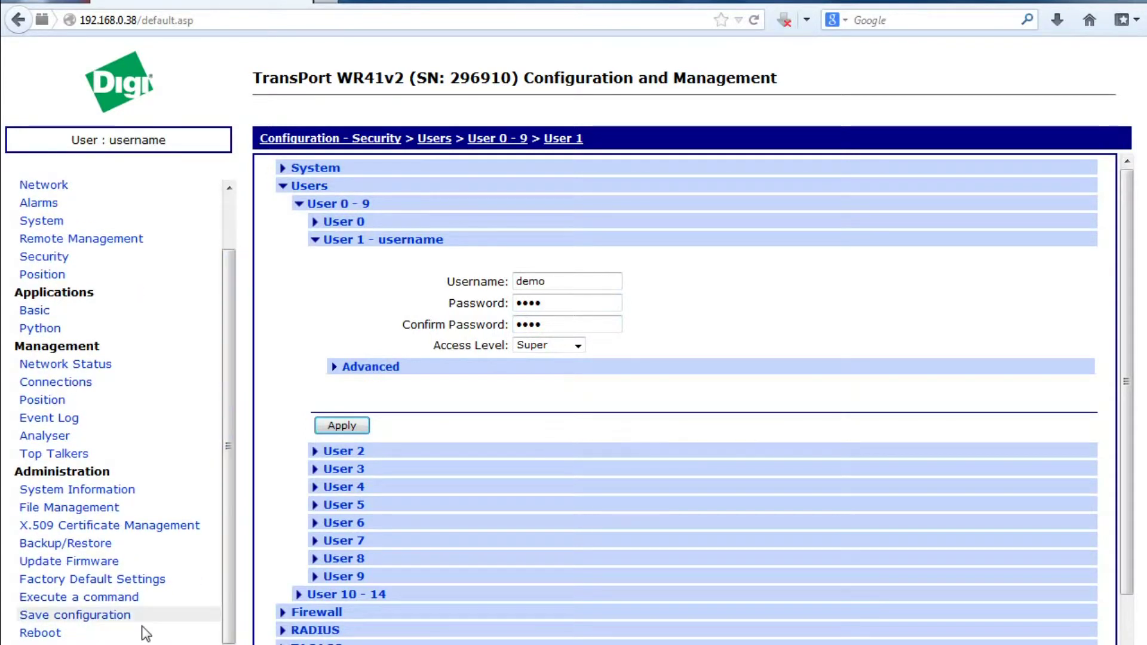
- Log out, sign back in as the new User 1 account, and open Network configuration
click(32, 642)
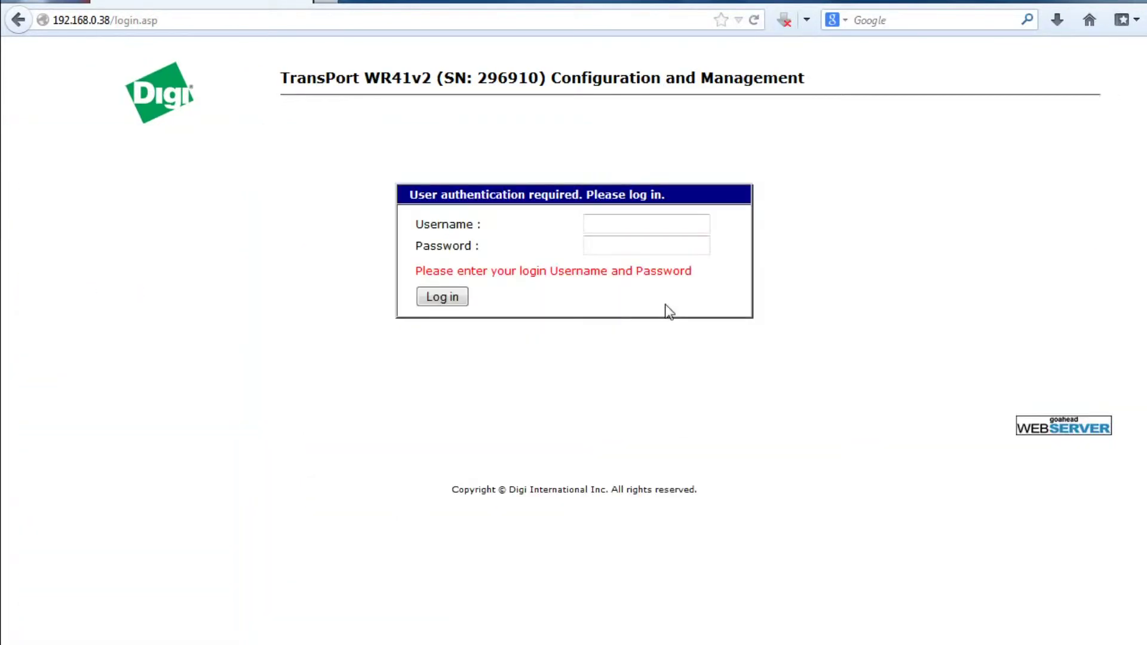
click(672, 221)
click(665, 222)
text(demo)
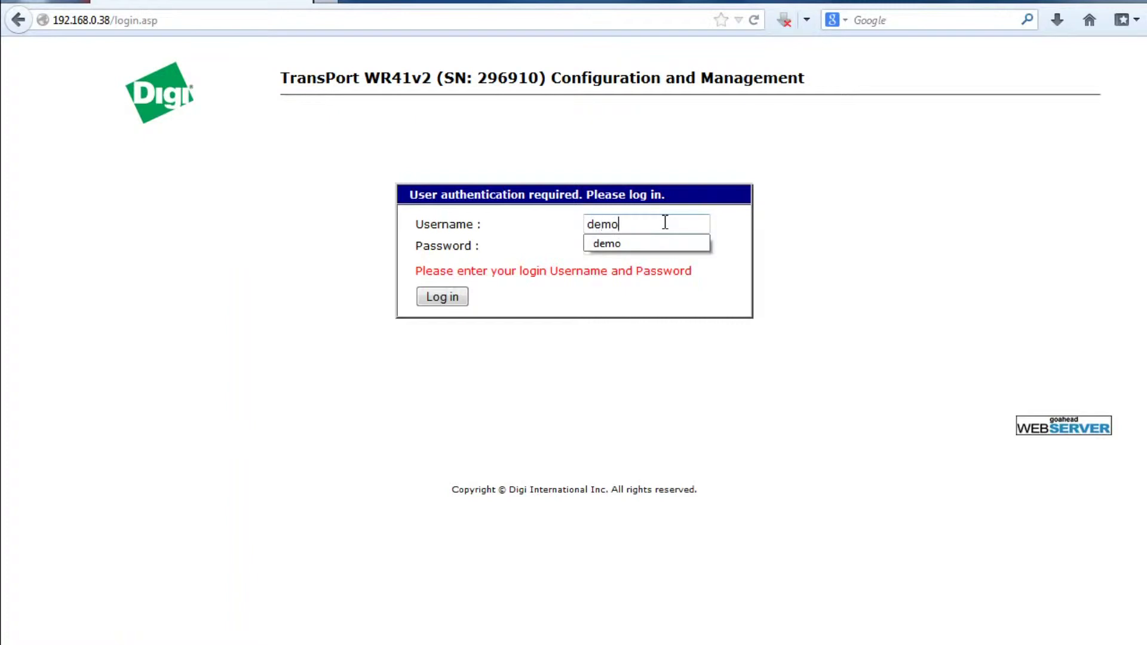
key(Tab)
text(demo)
key(Return)
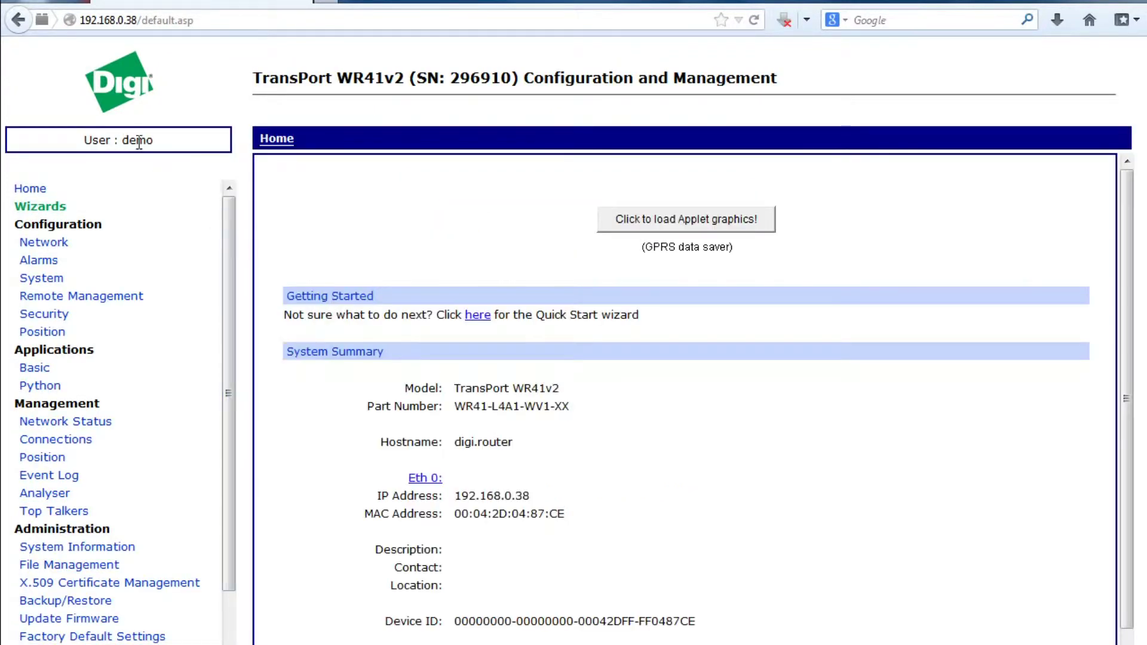
click(659, 219)
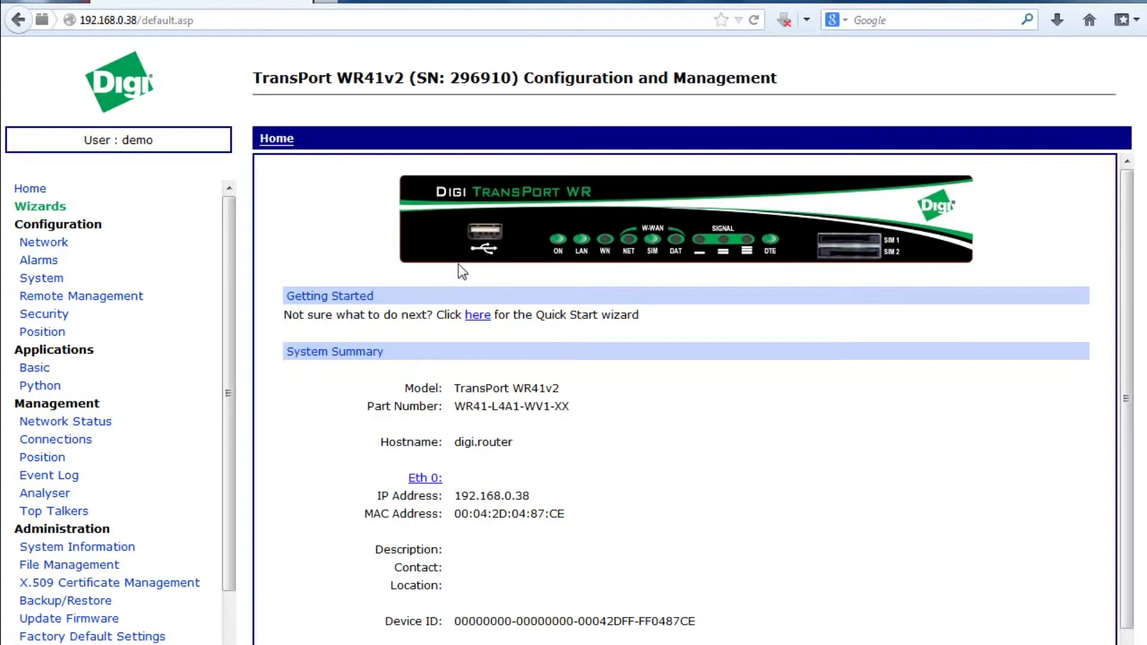
click(44, 242)
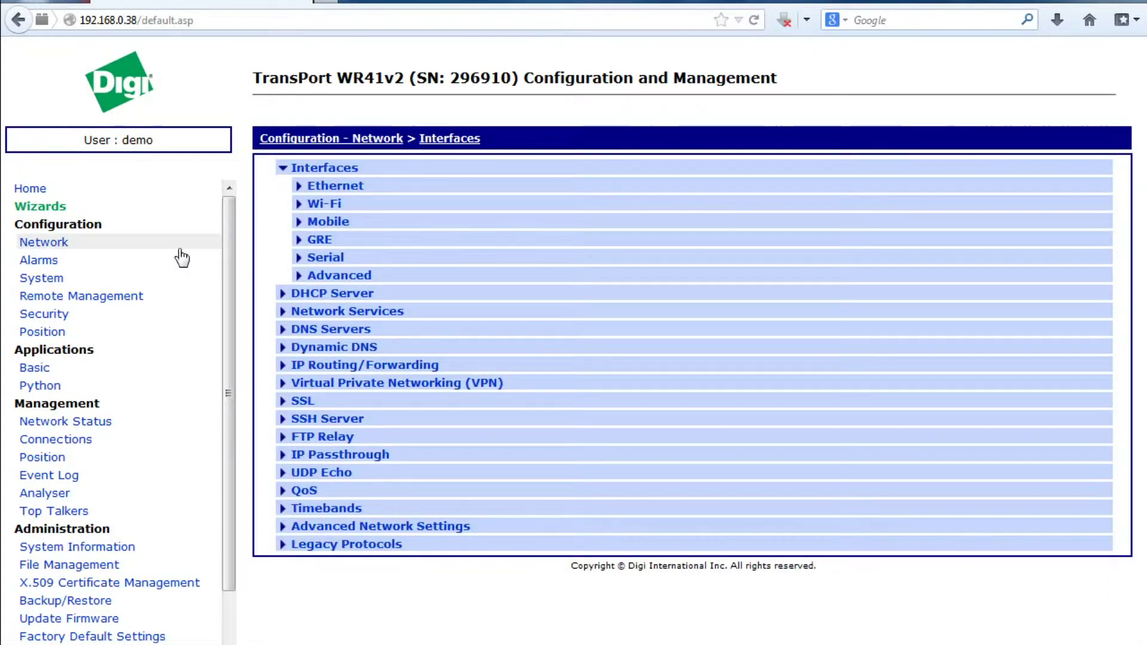
- Enable a custom APN for SIM 1 and set it to btmobile.bt.com
click(330, 223)
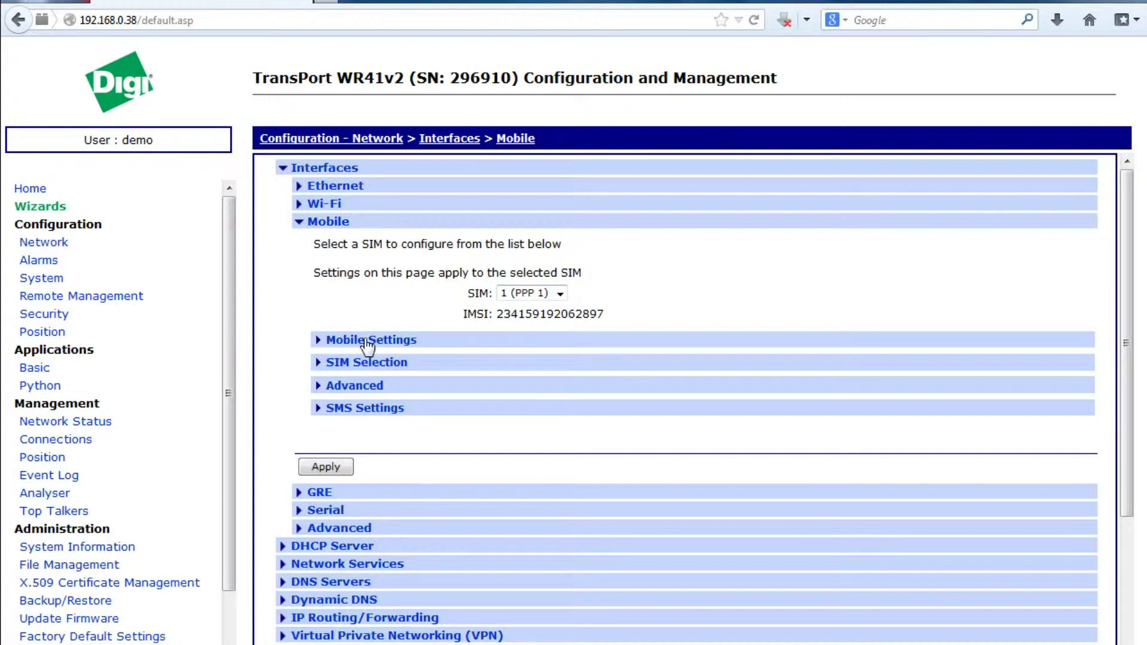
click(395, 344)
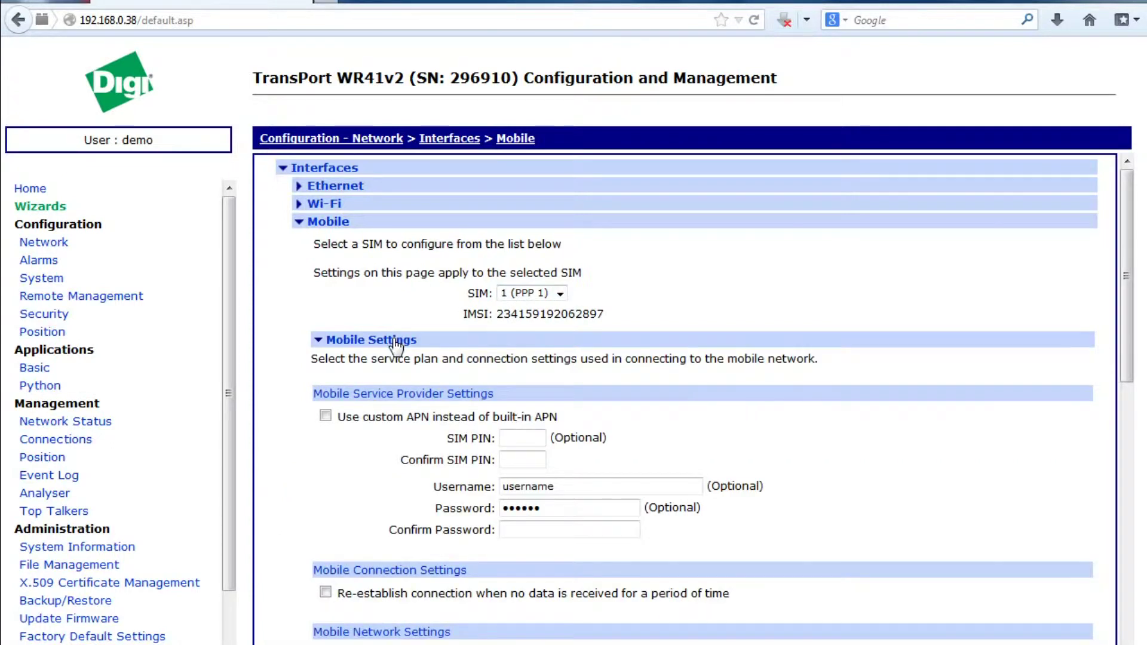
click(325, 416)
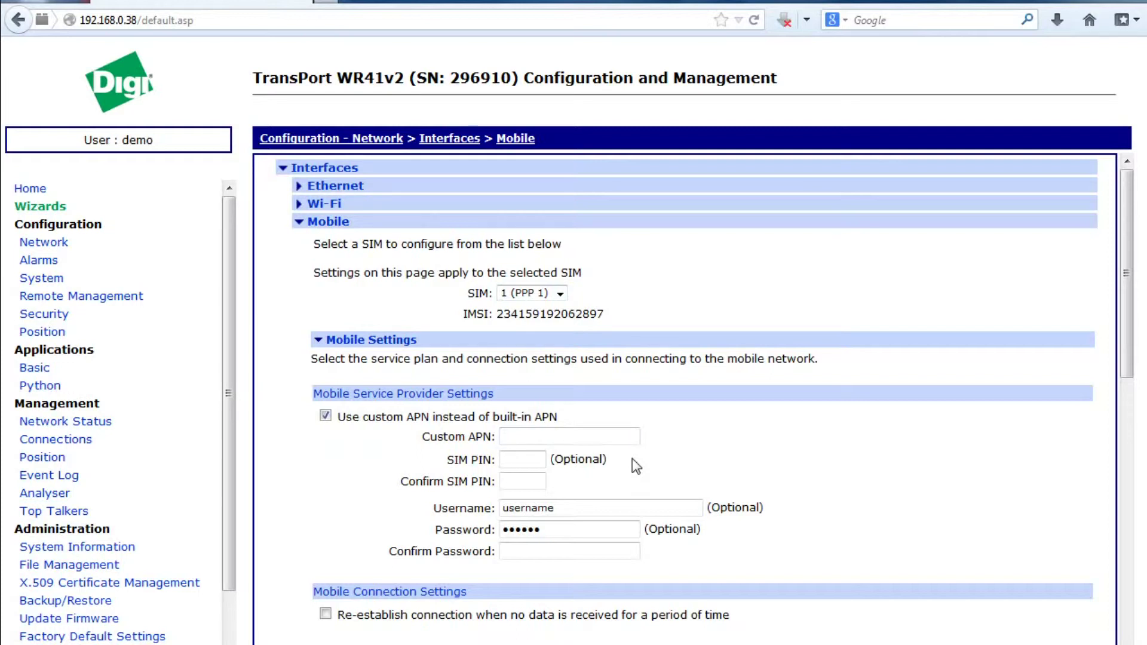
text(btmobile.bt.com)
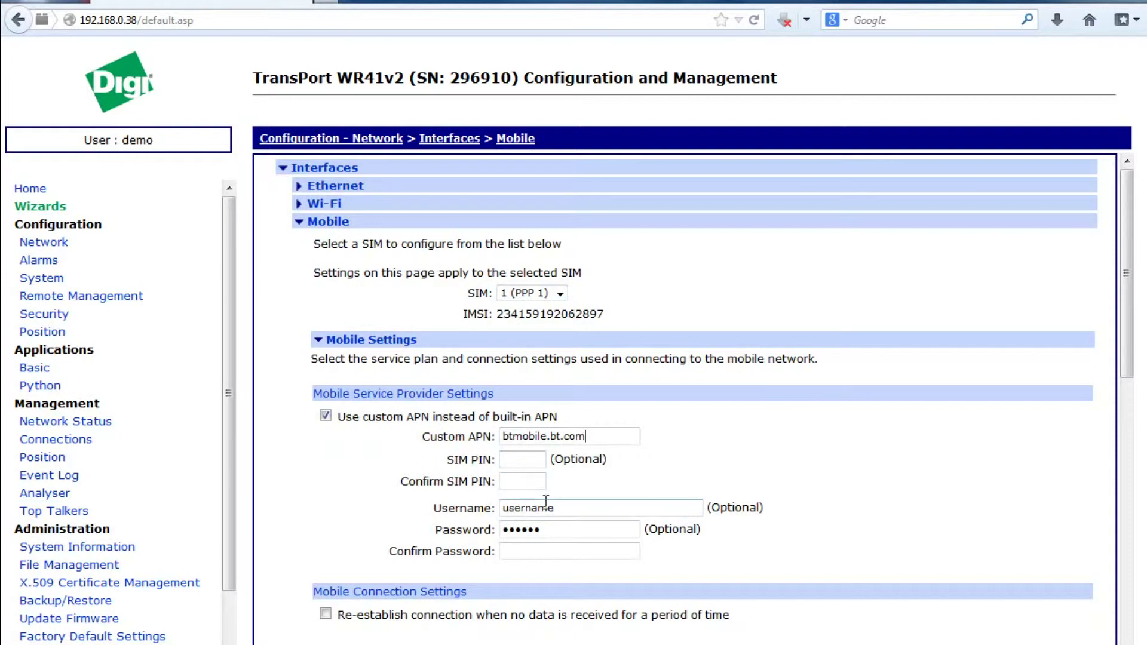
- Enter the provider's APN username, password and password confirmation
drag(584, 509, 403, 489)
text(bt)
key(Tab)
text(bt)
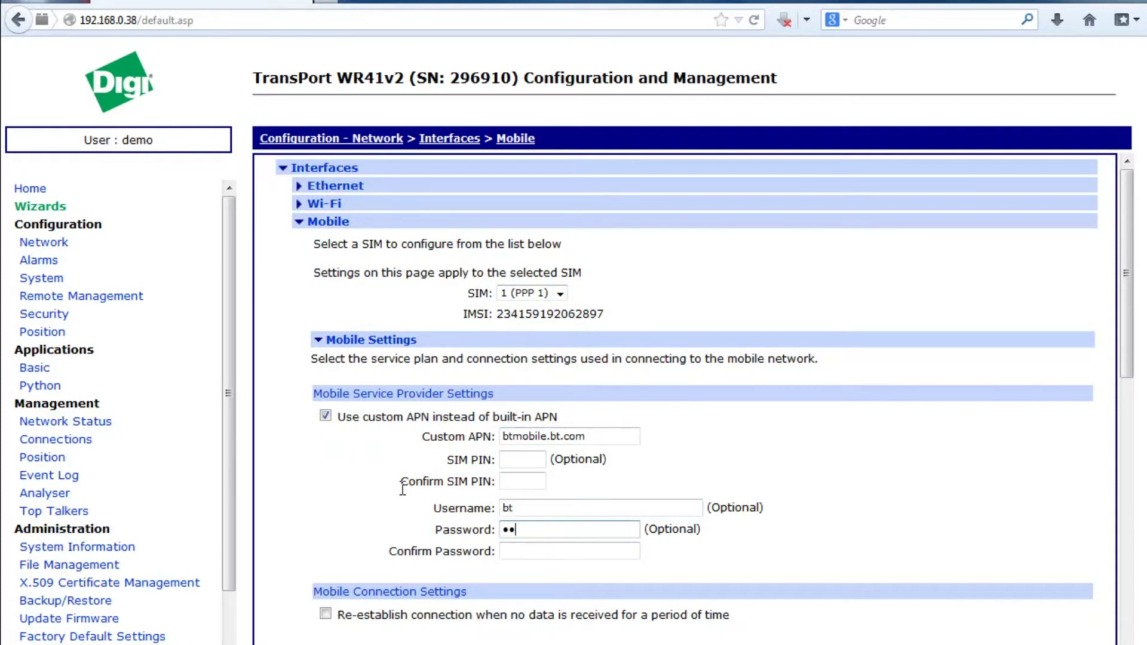
click(532, 555)
text(bt)
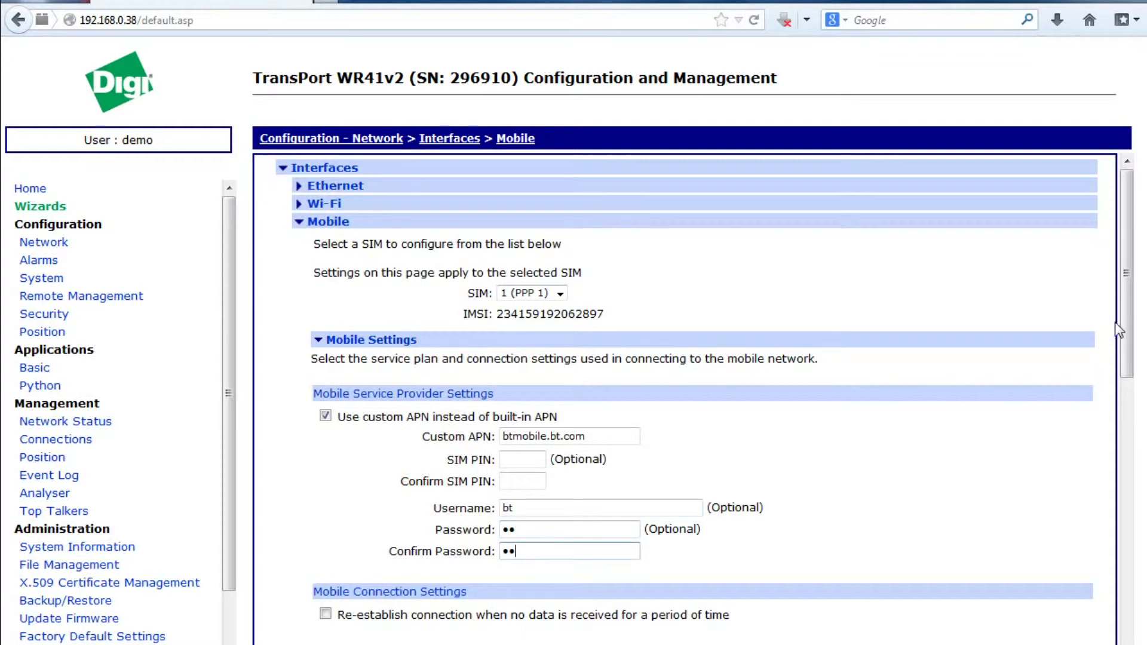
drag(1125, 329, 1120, 429)
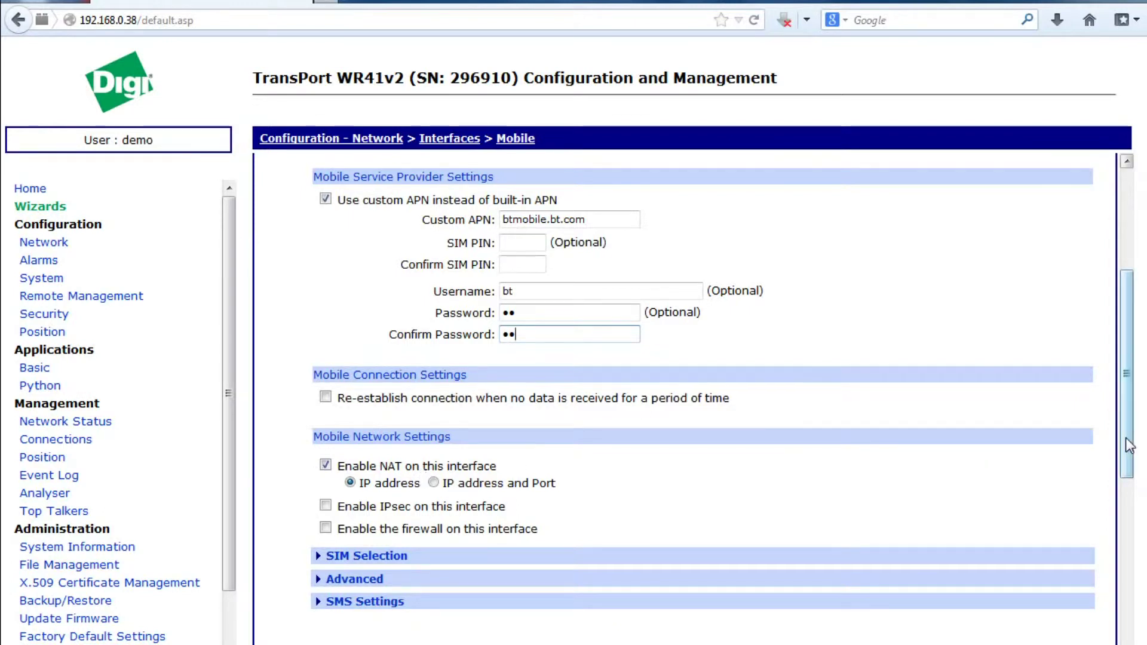
scroll(1125, 438, down, 2)
- Apply the mobile settings and expand the Ethernet interface list under Network
click(330, 605)
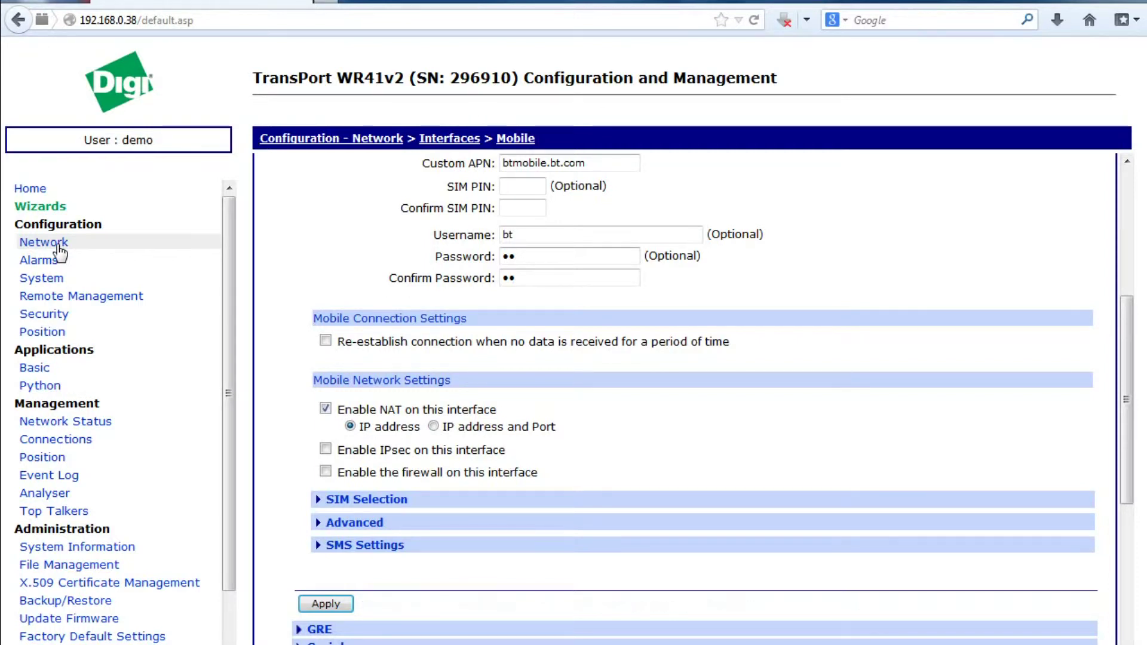
click(60, 246)
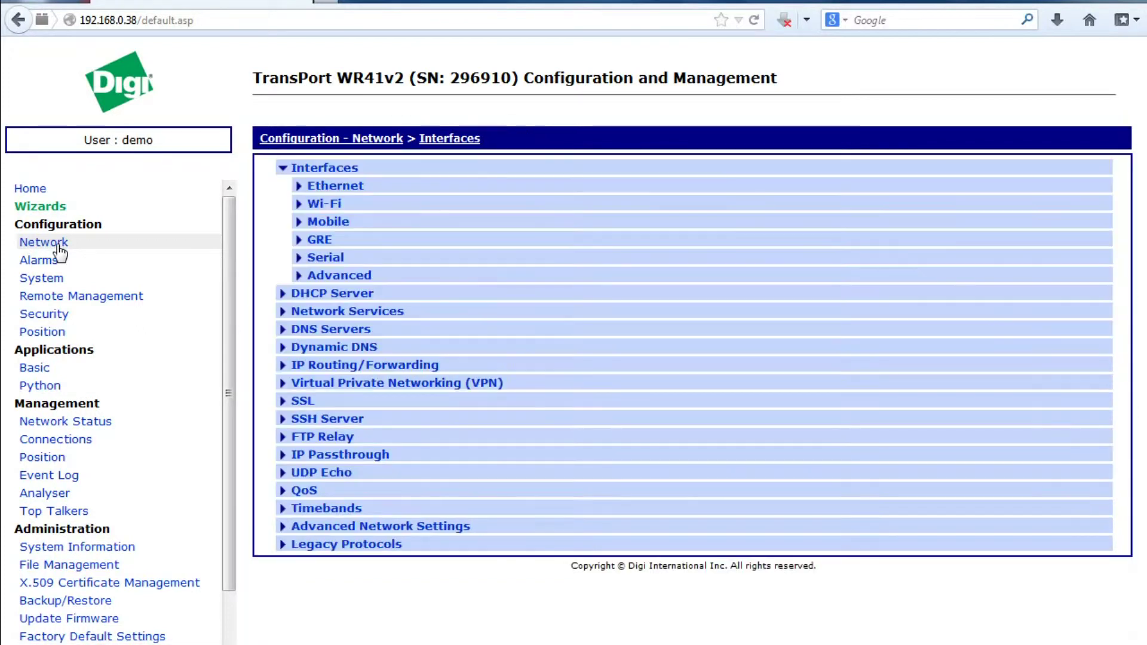
click(346, 190)
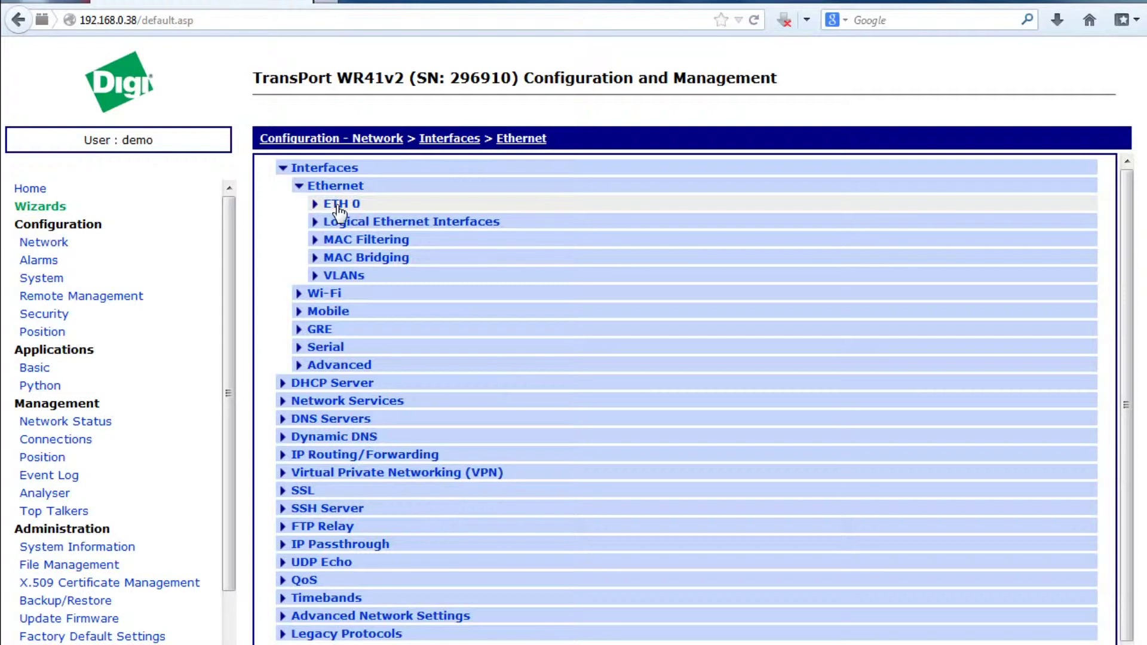
- Describe ETH 1 as 'Wifi bridged int' with IP 192.168.100.1, mask 255.255.255.0, and apply
click(336, 222)
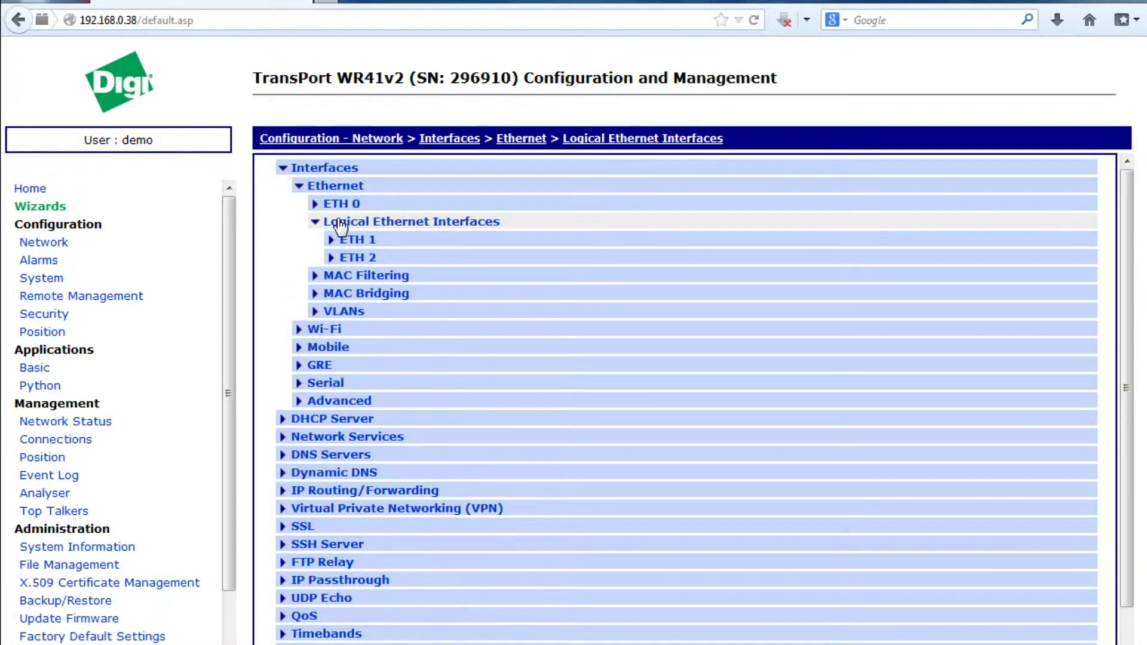
click(359, 241)
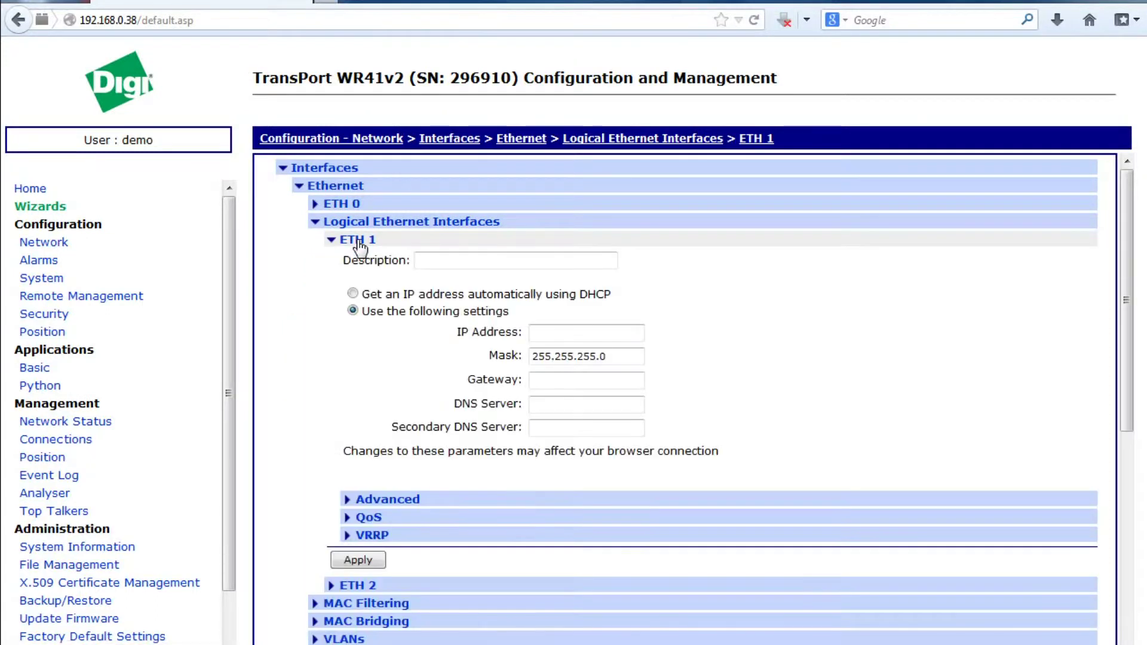
click(491, 260)
text(Wi)
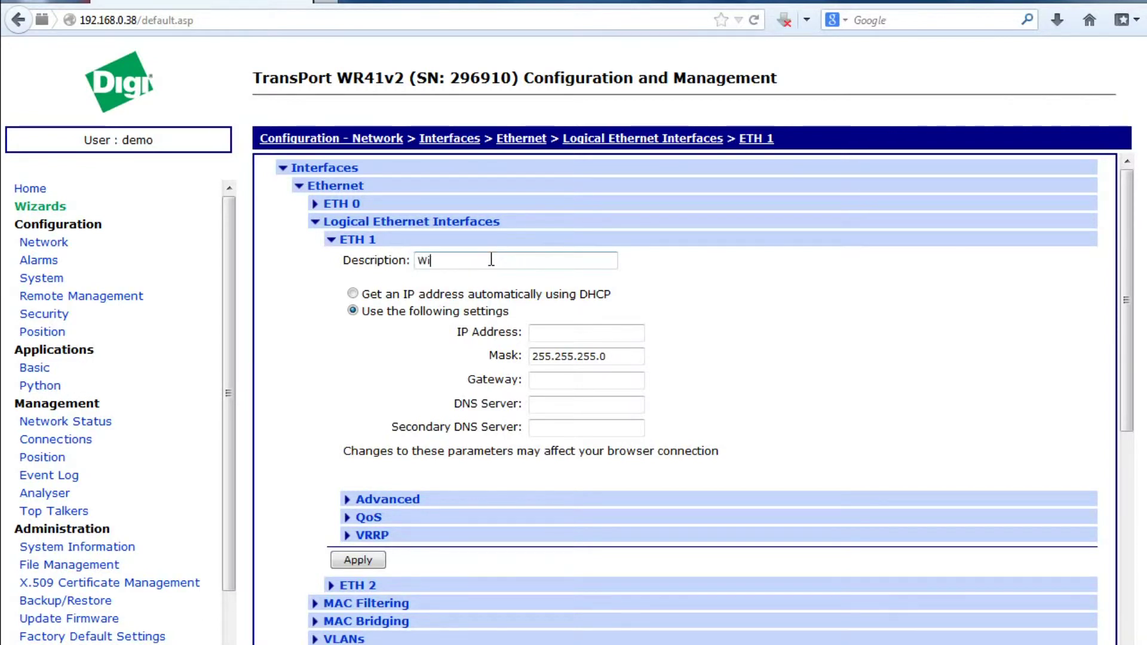
text(fi bridged )
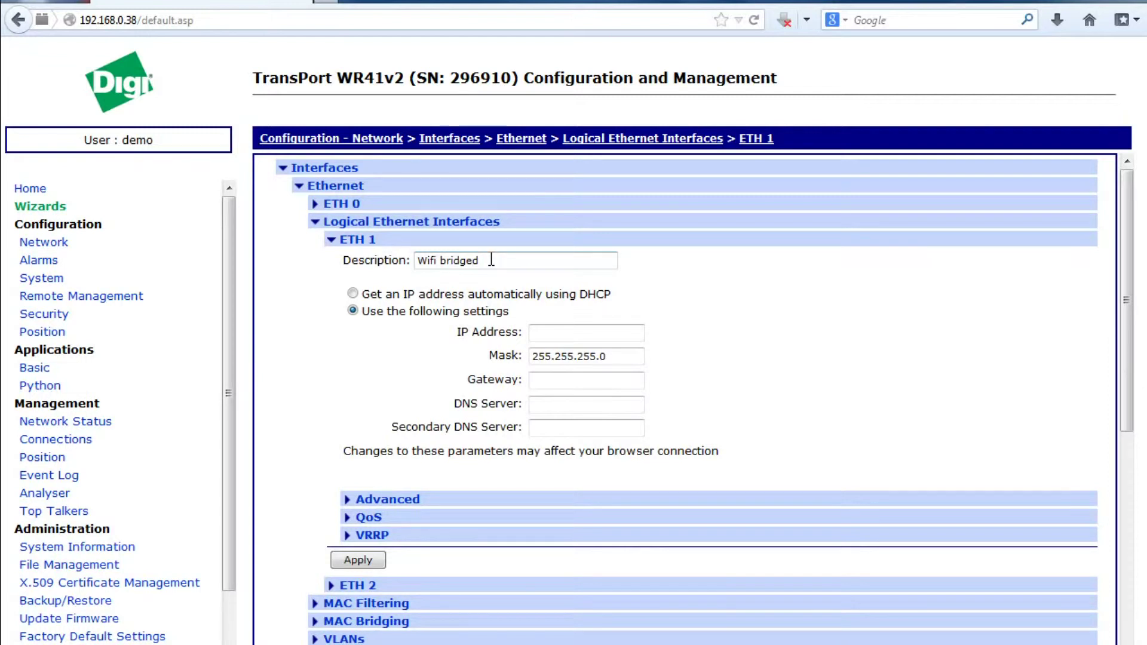
text(int)
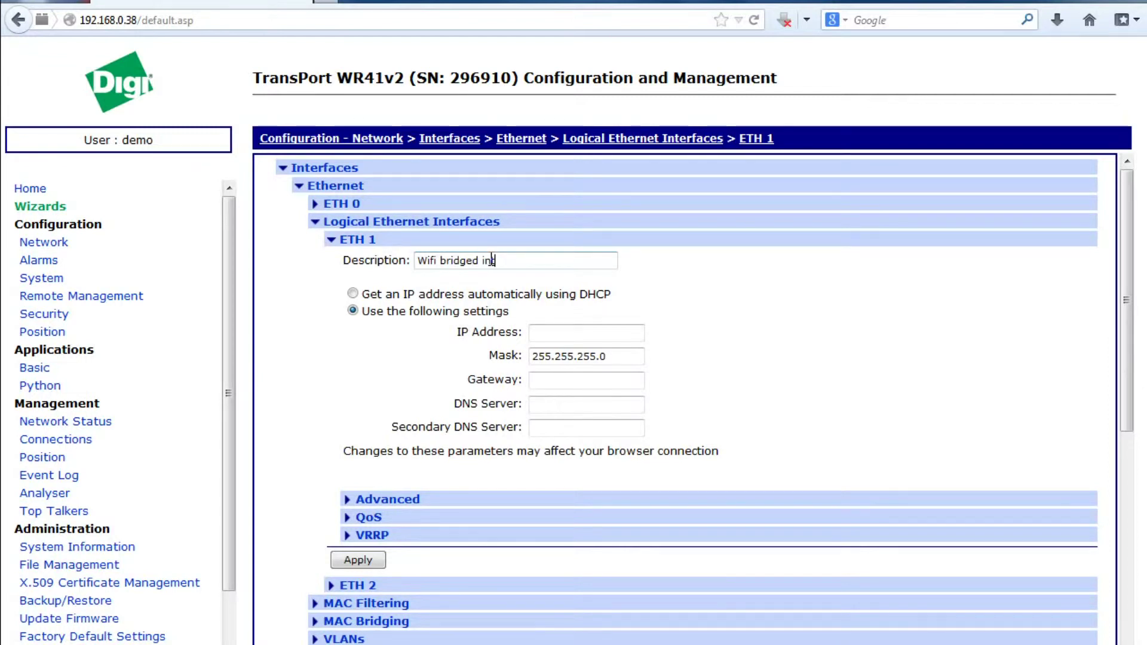
click(541, 335)
text(192.)
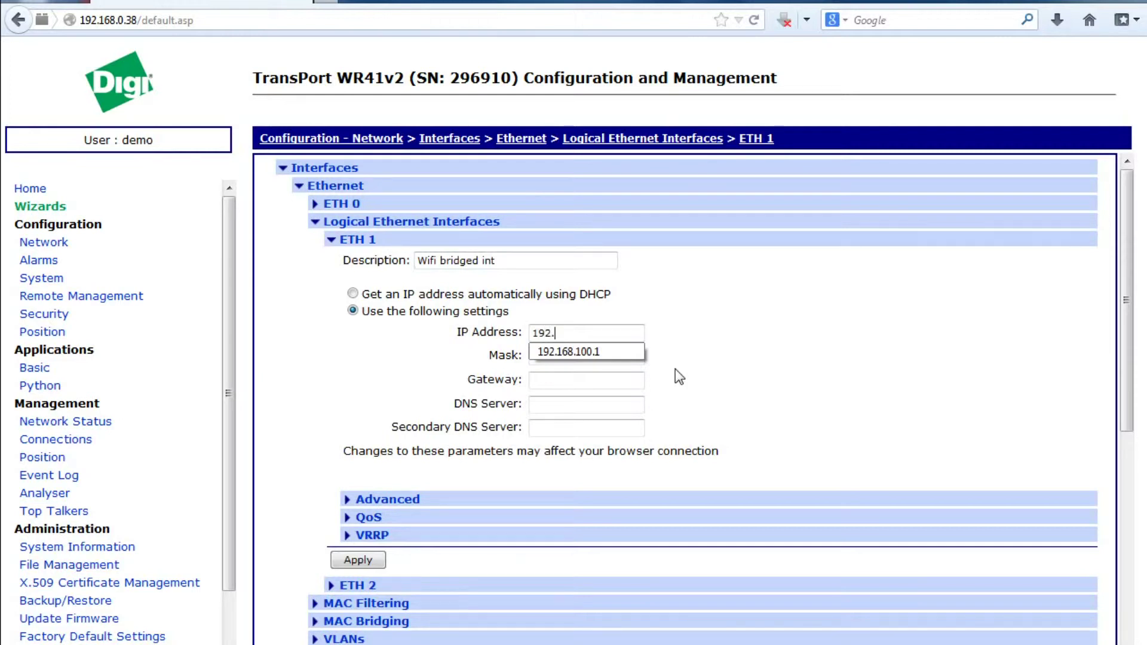
key(Down)
key(Return)
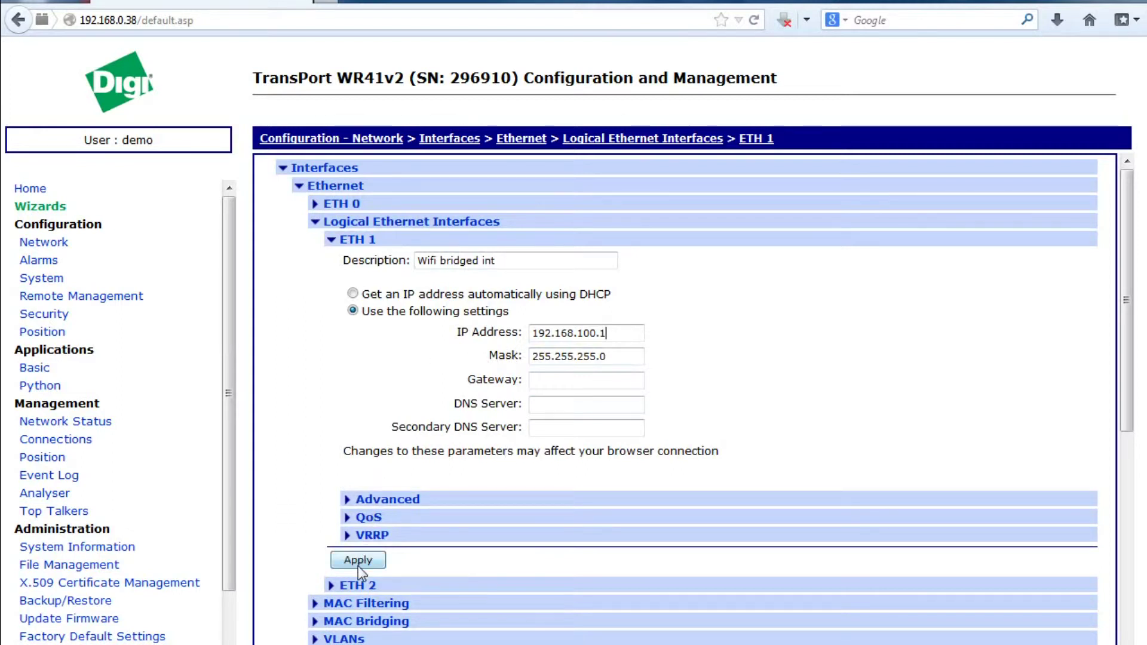
click(373, 559)
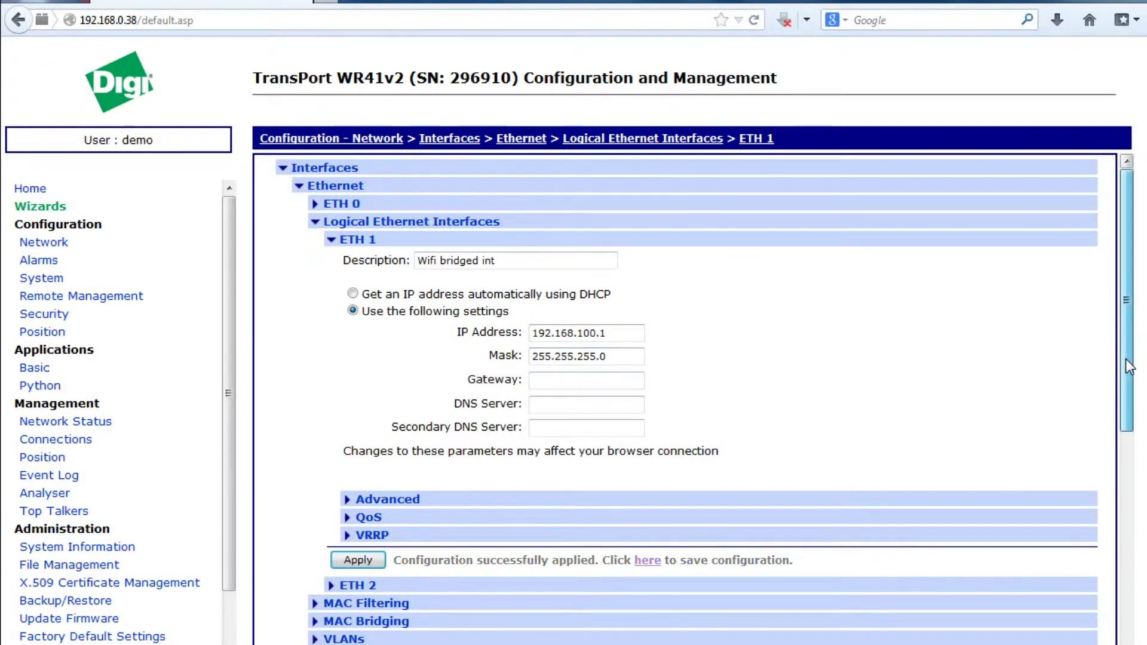
drag(1126, 359, 1116, 454)
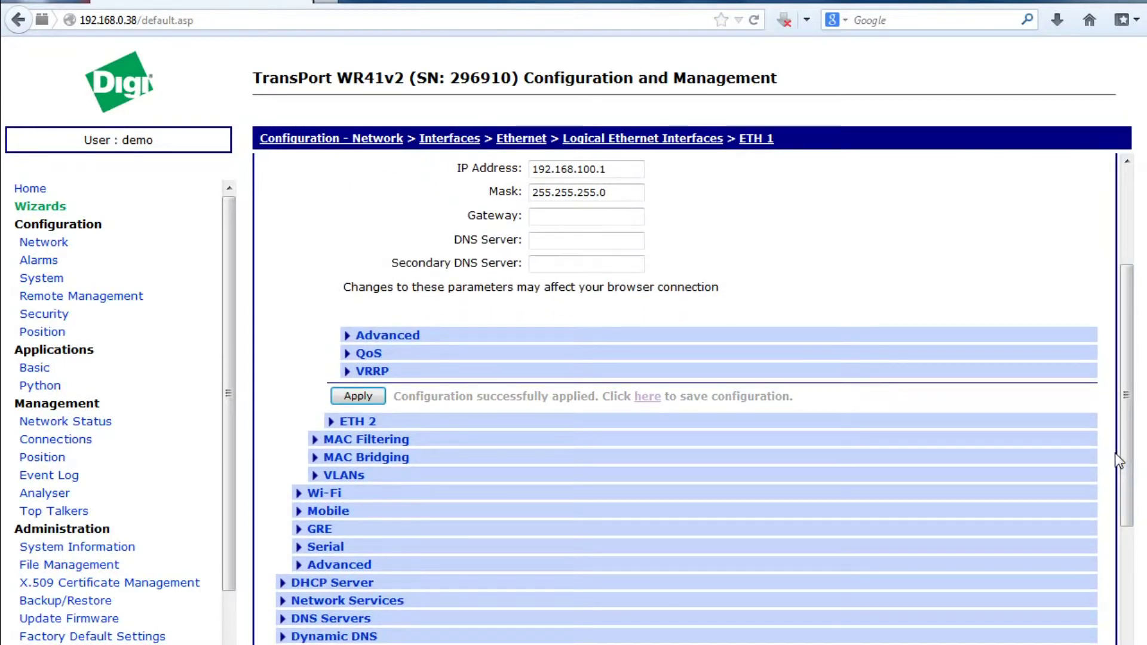
- Turn on the DHCP server for Ethernet 1
click(366, 583)
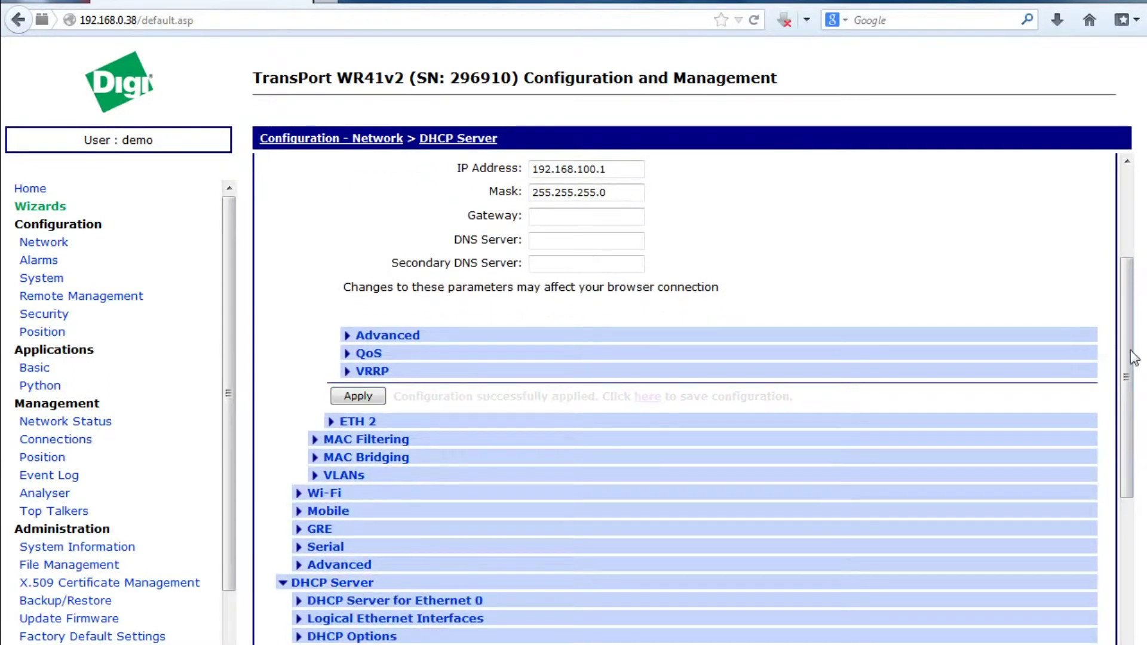
drag(1125, 350, 1117, 435)
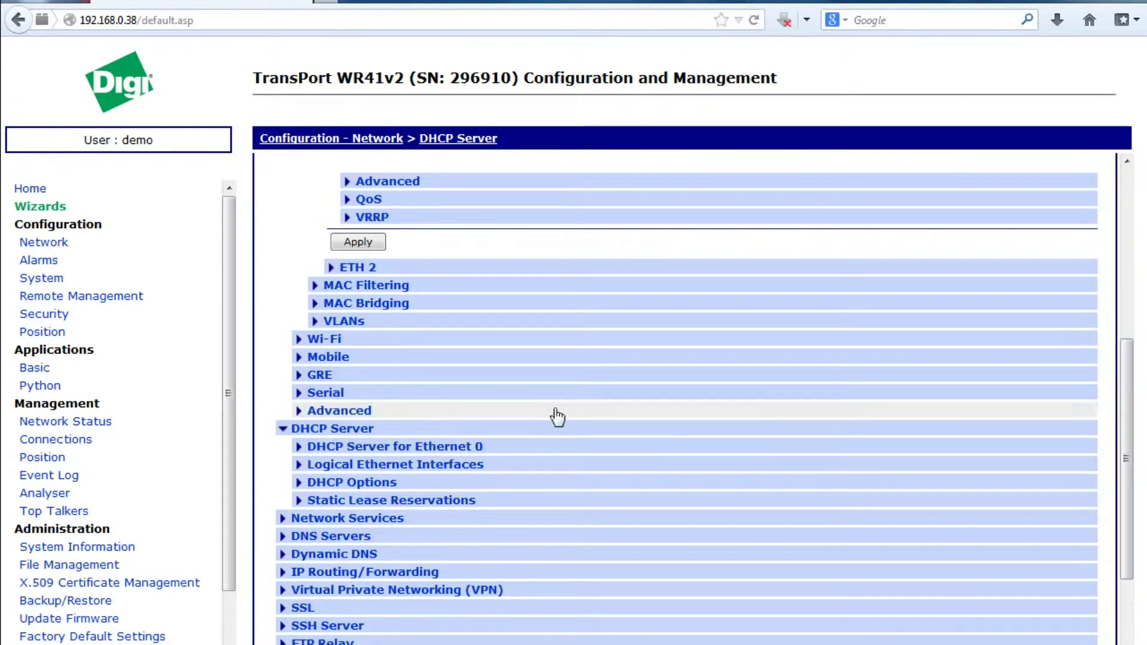
click(380, 466)
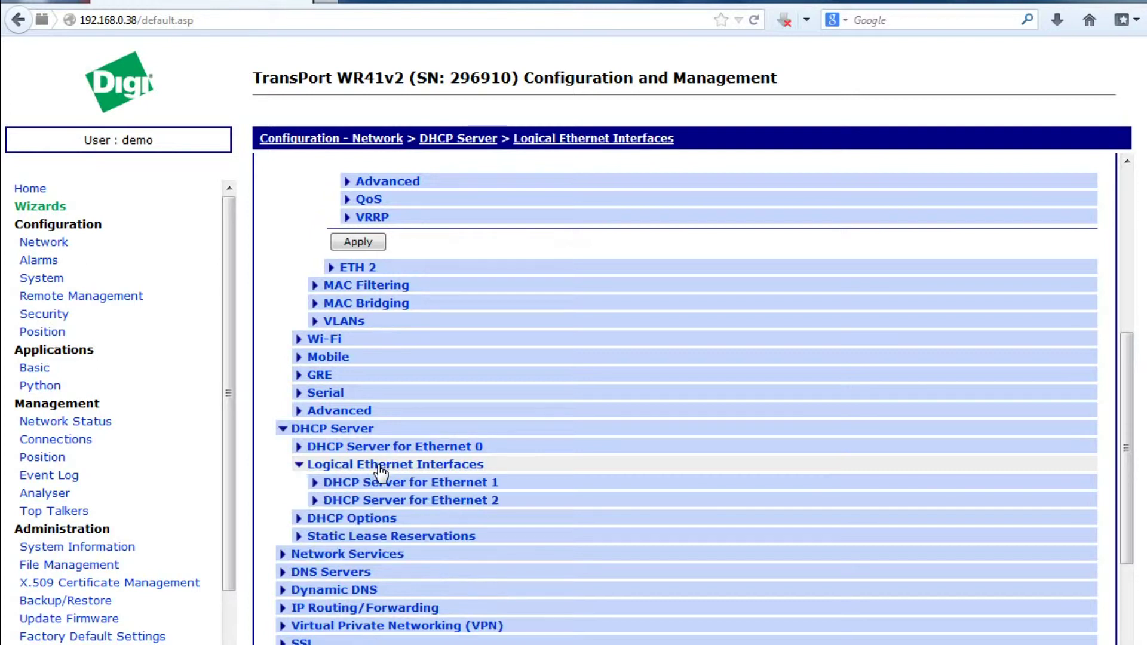
click(410, 484)
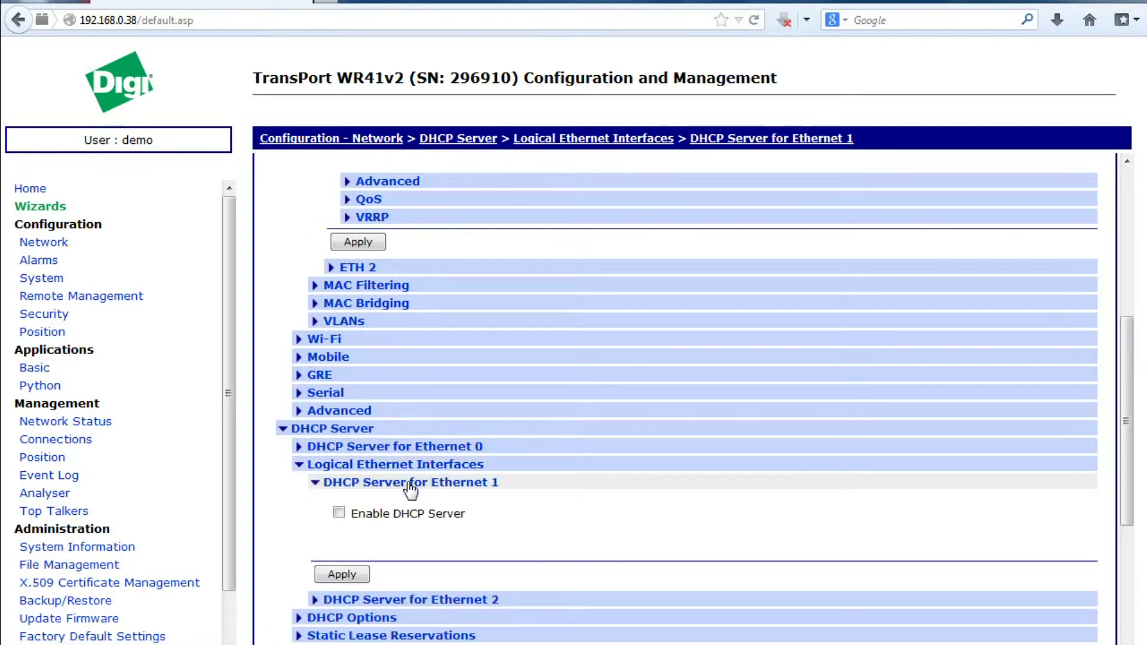
click(338, 515)
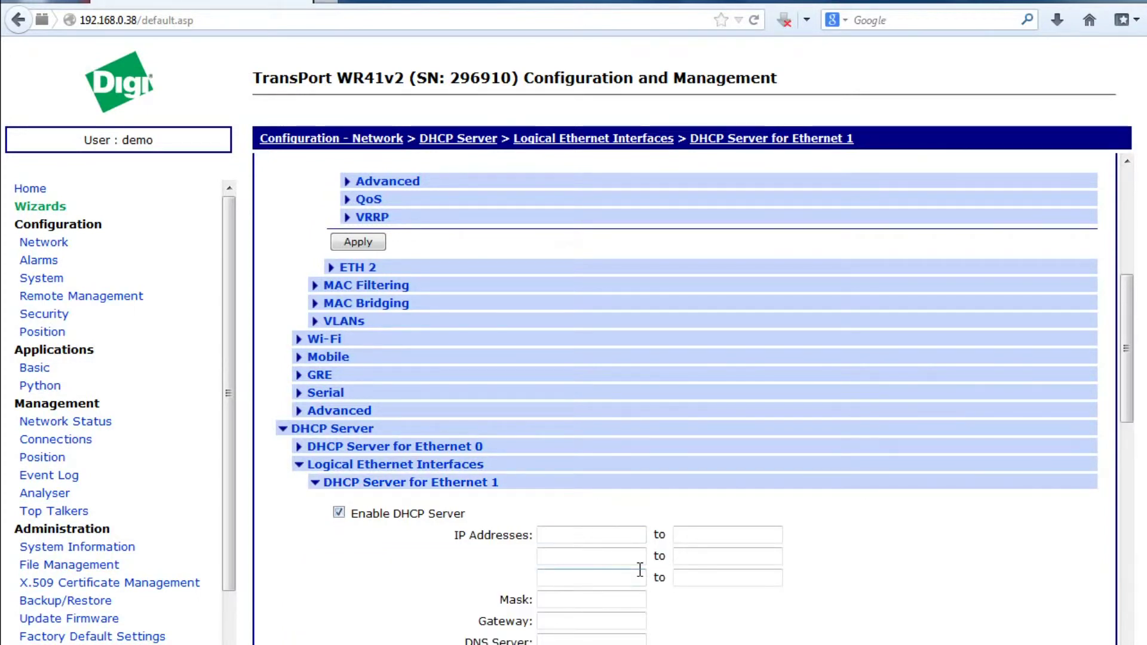
- Set the DHCP address range from 192.168.100.2 to 192.168.100.63
text(192)
key(Down)
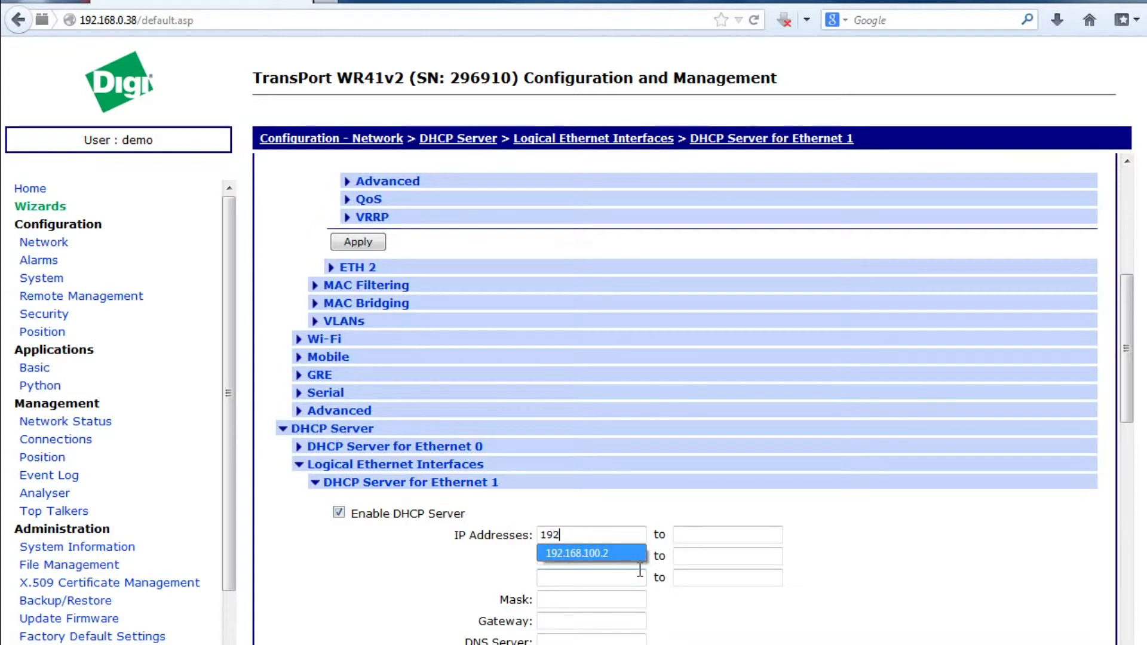
key(Return)
key(Tab)
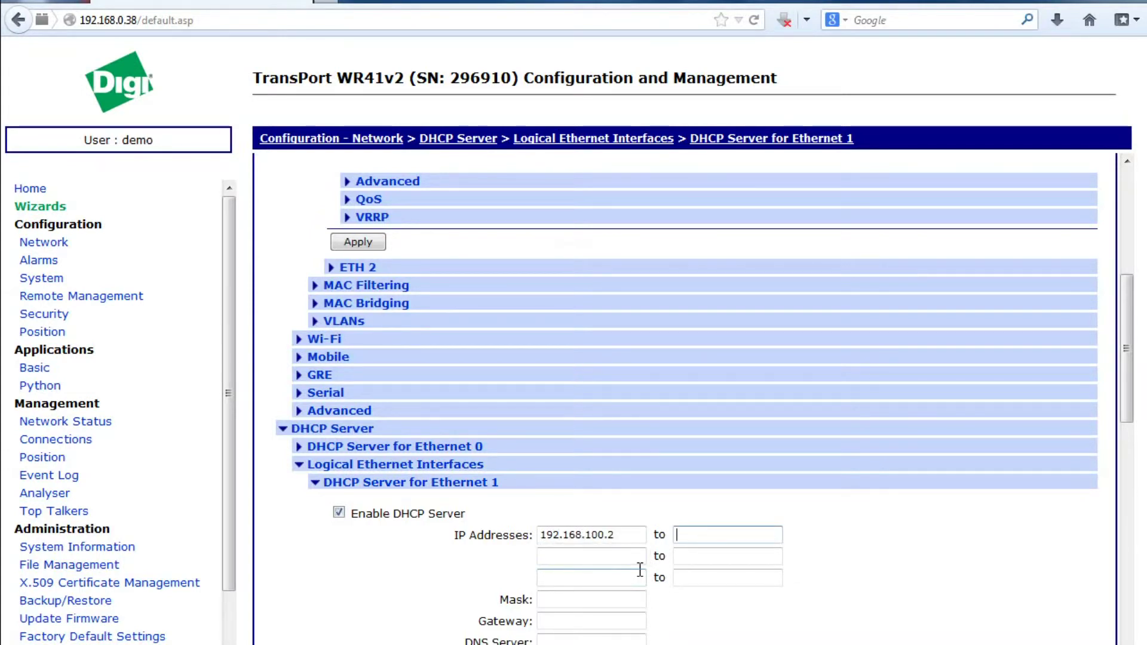
text(192)
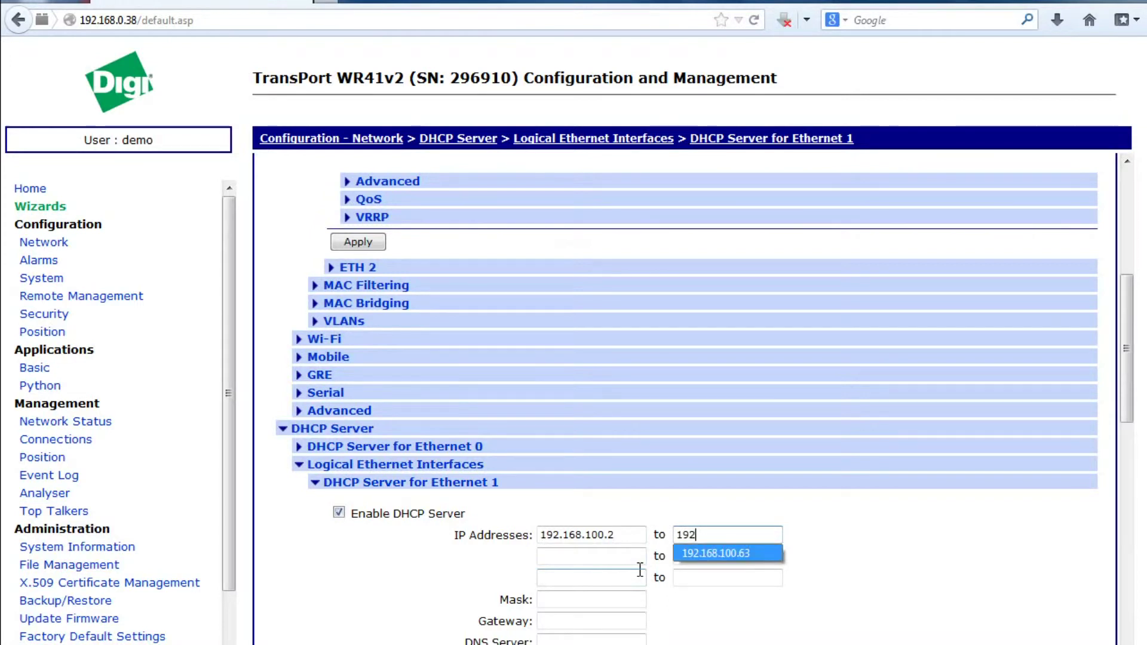
click(754, 553)
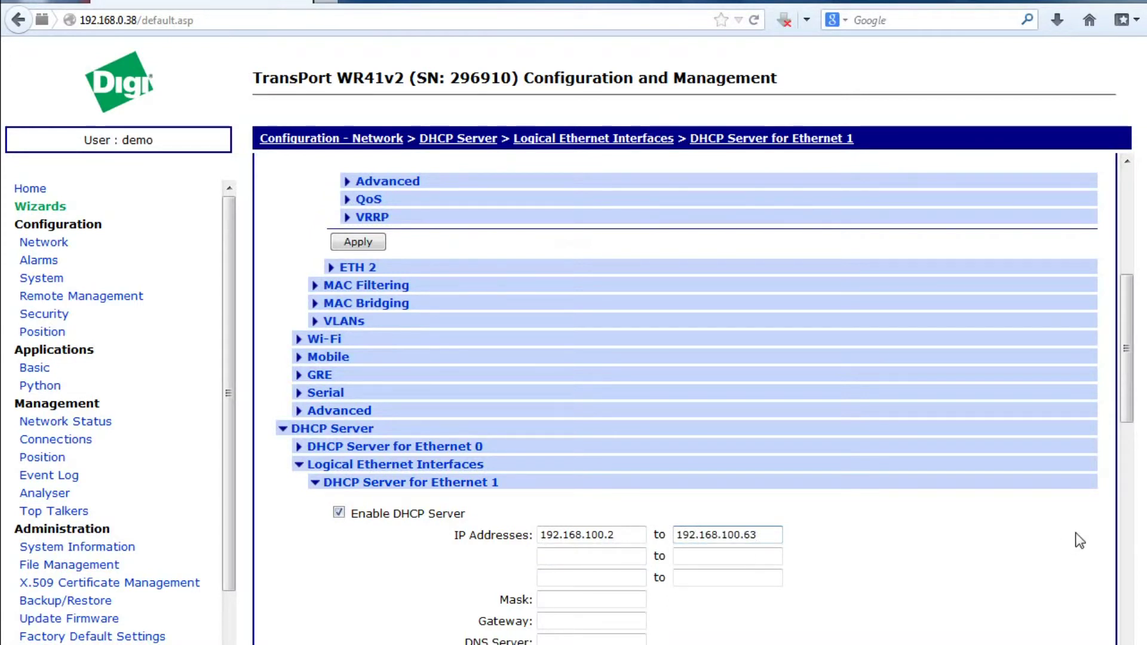
drag(1130, 396, 1127, 472)
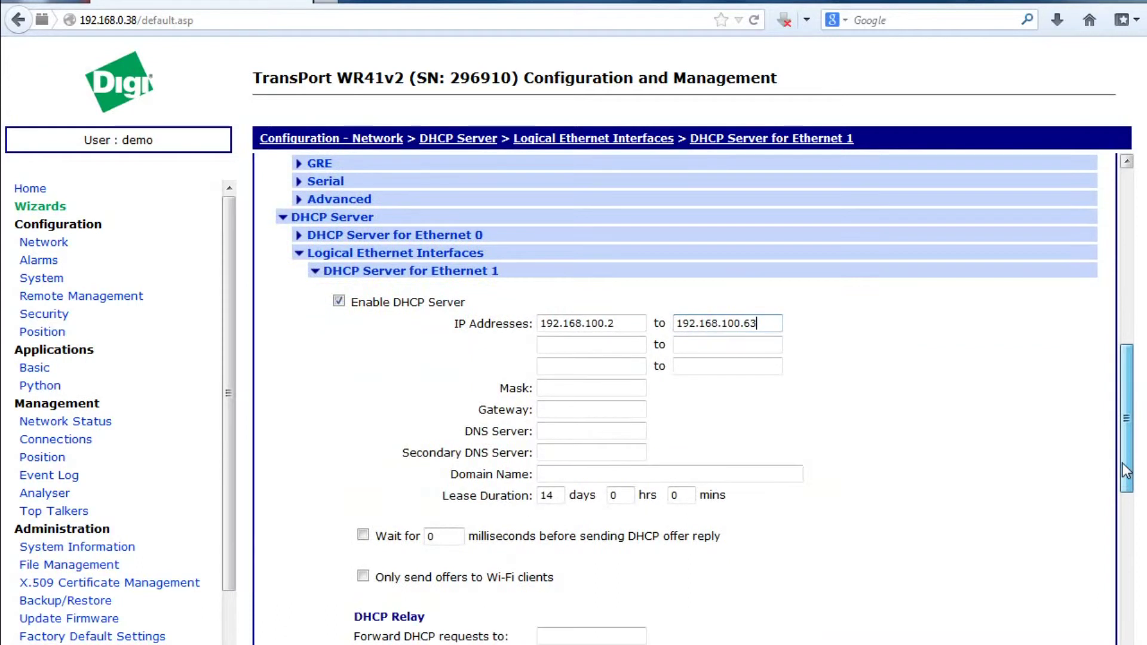
- Set the DHCP mask to 255.255.255.0 and gateway and DNS to 192.168.100.1
click(553, 390)
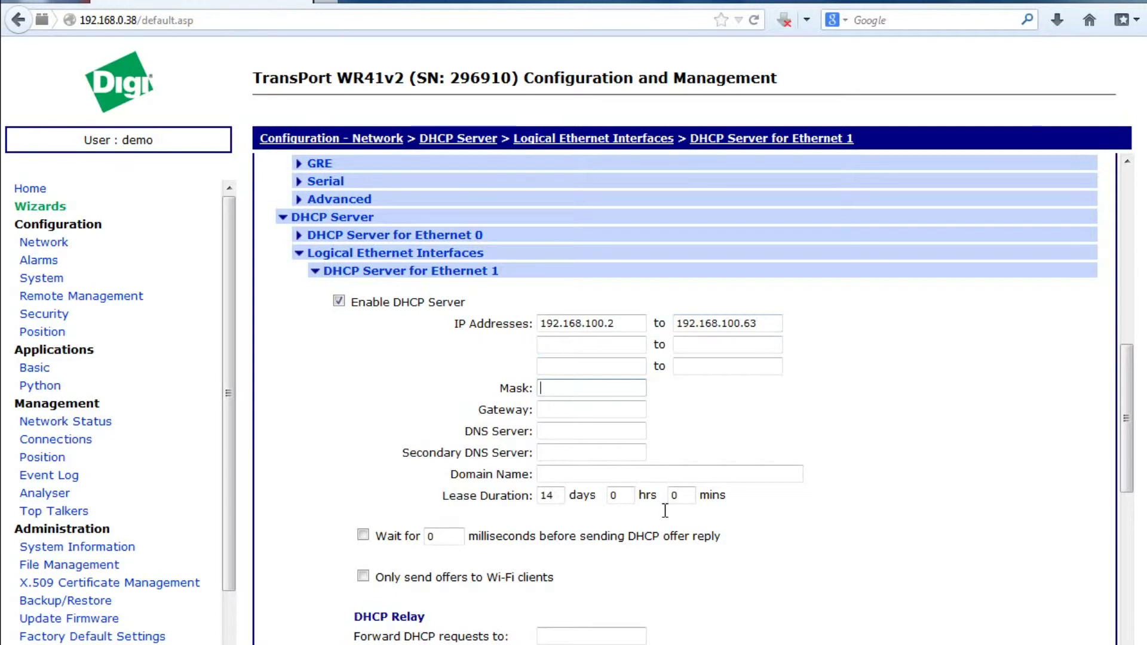
text(255)
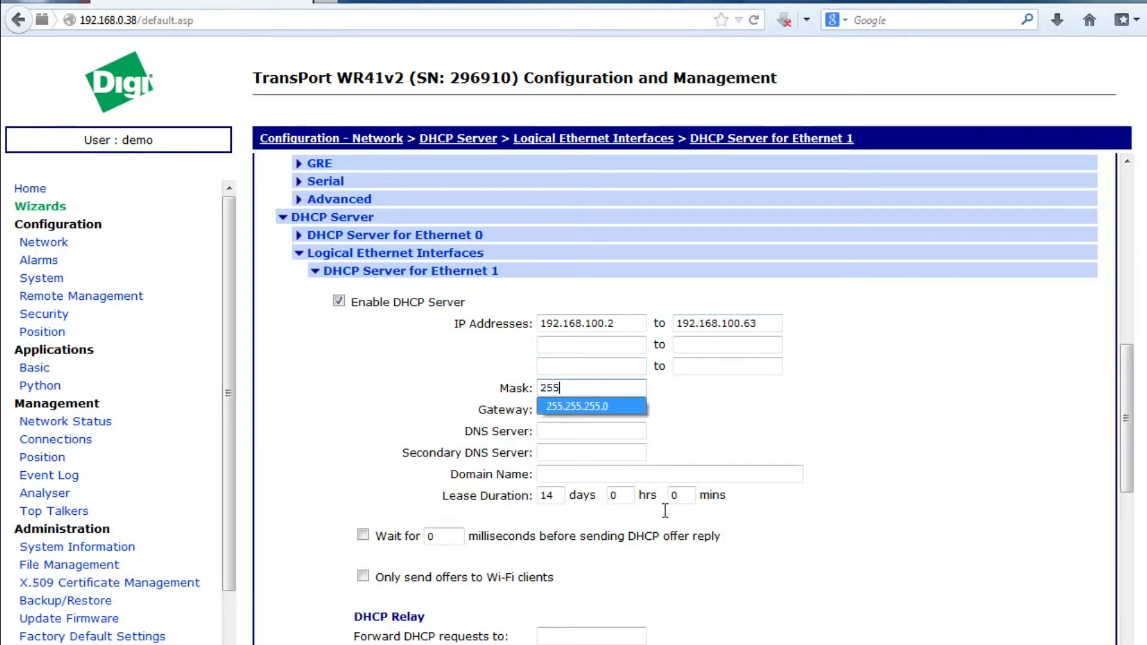
key(Down)
key(Return)
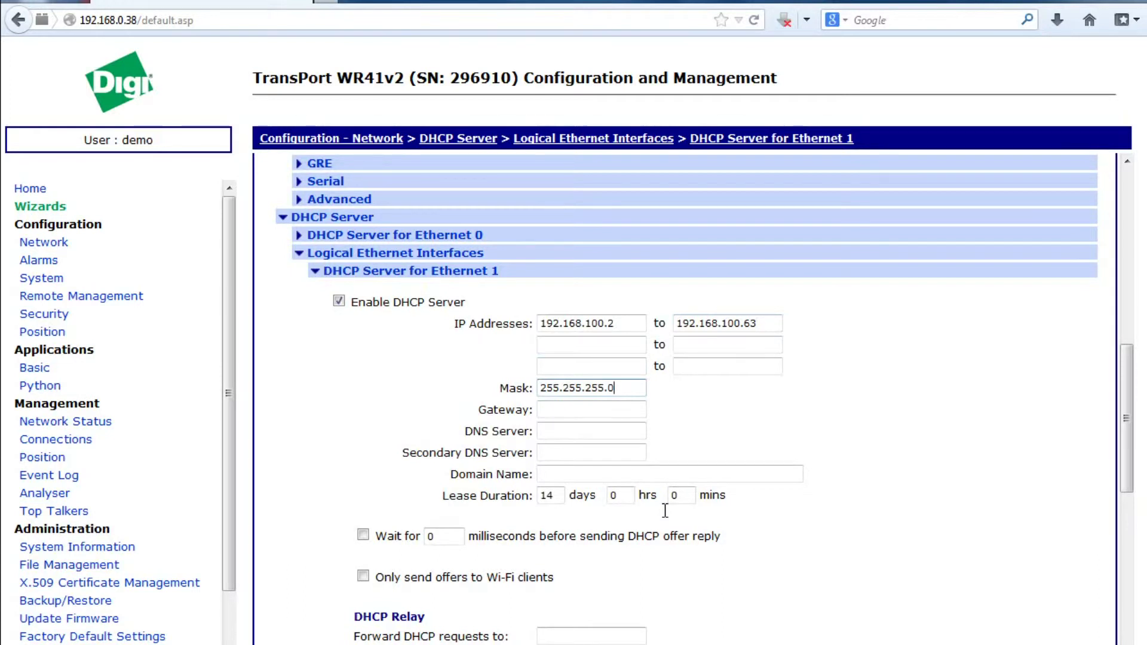
key(Tab)
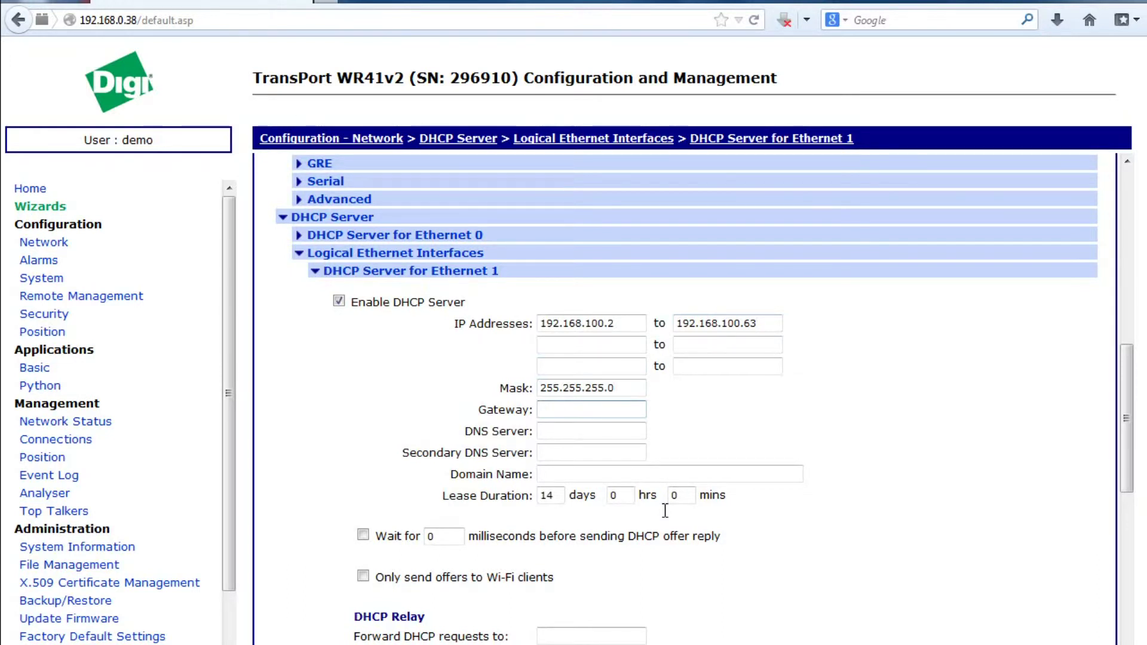
text(192)
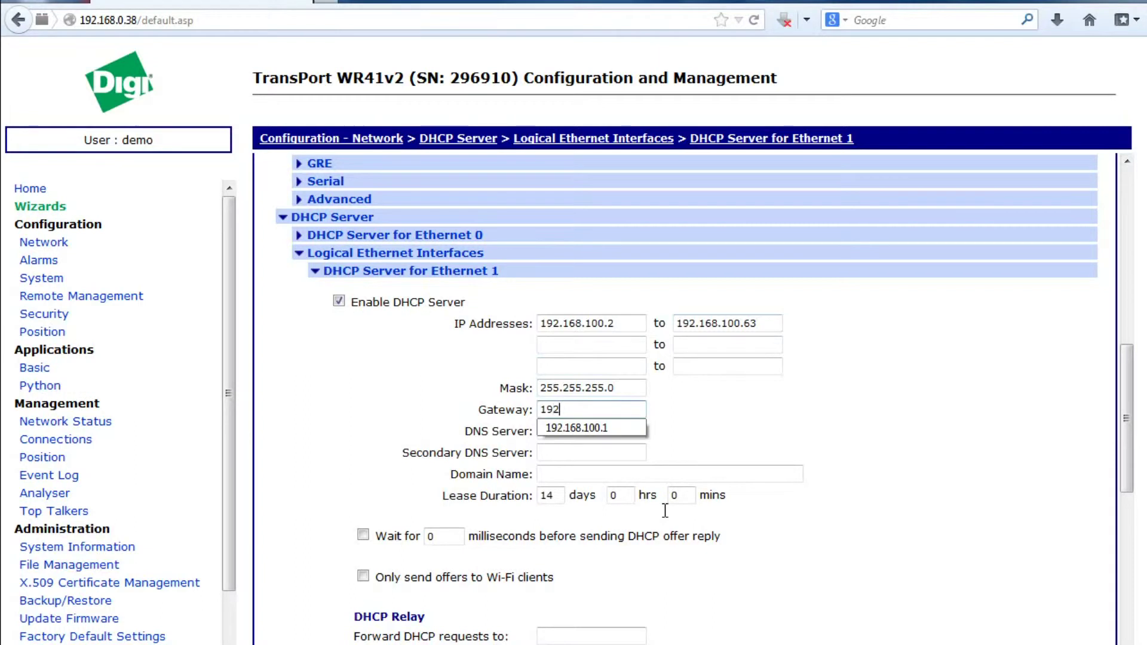
key(Down)
key(Return)
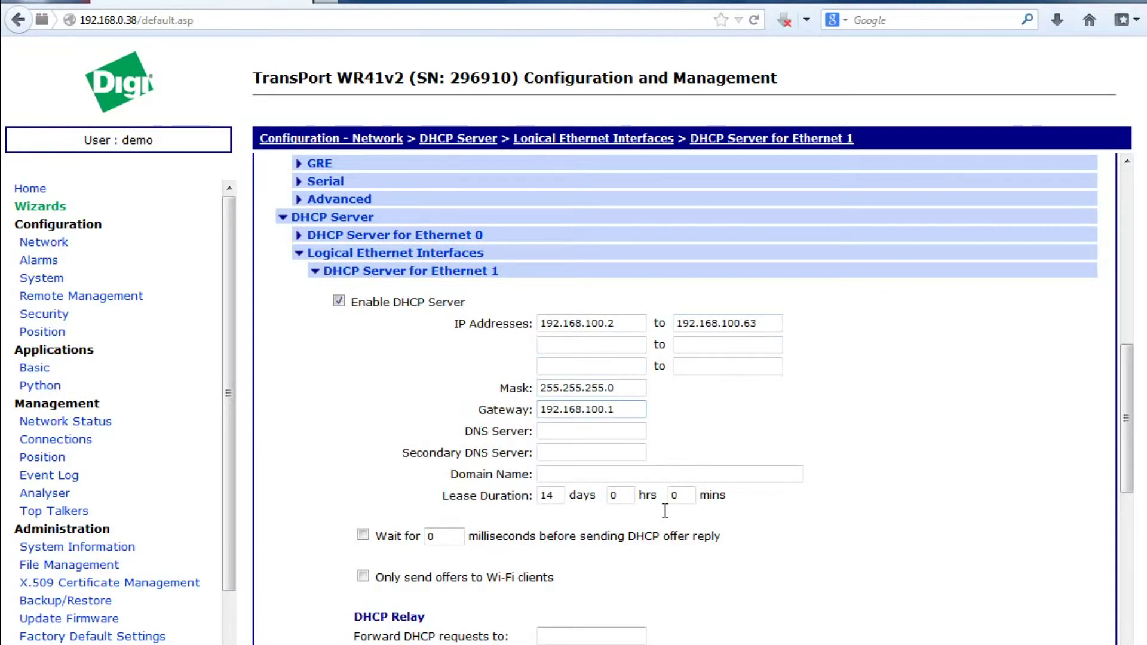
key(Tab)
key(Down)
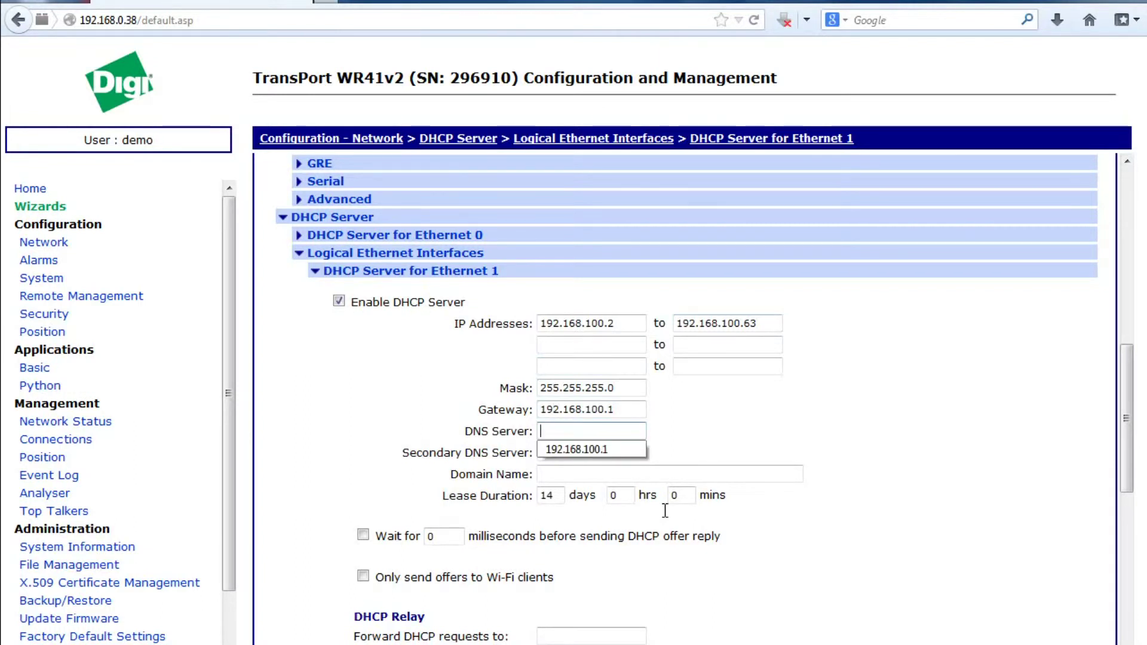
key(Down)
key(Return)
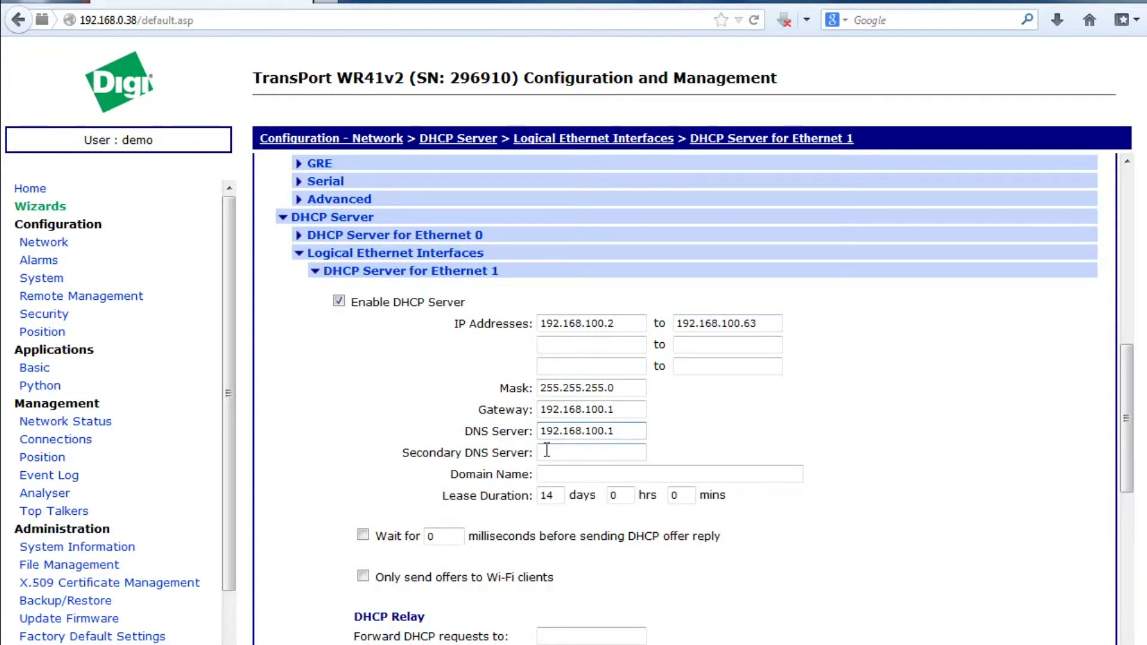
- Add secondary DNS 8.8.8.8 and shorten the lease from 14 days to 1 day
click(579, 452)
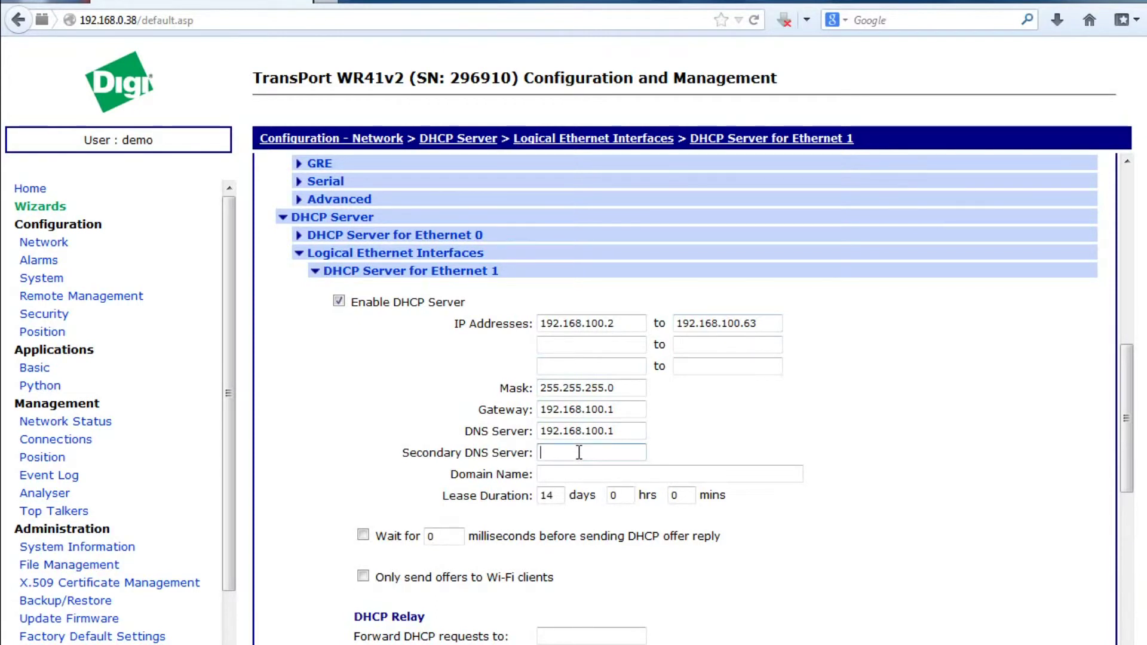
text(8.8.8.8)
double_click(559, 495)
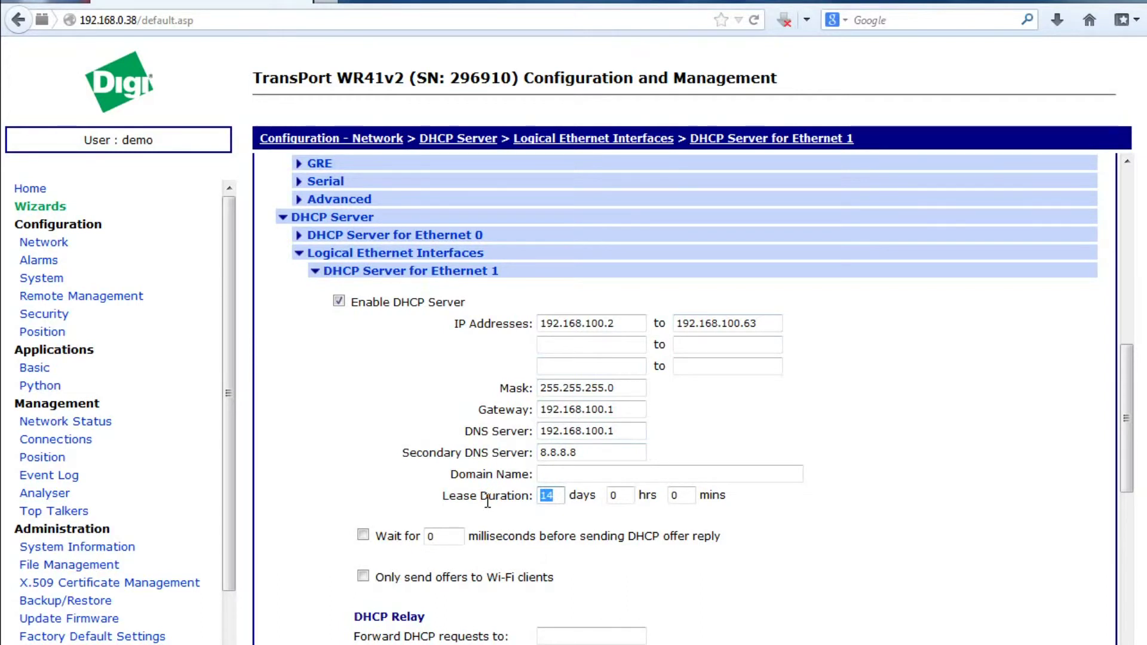
text(1)
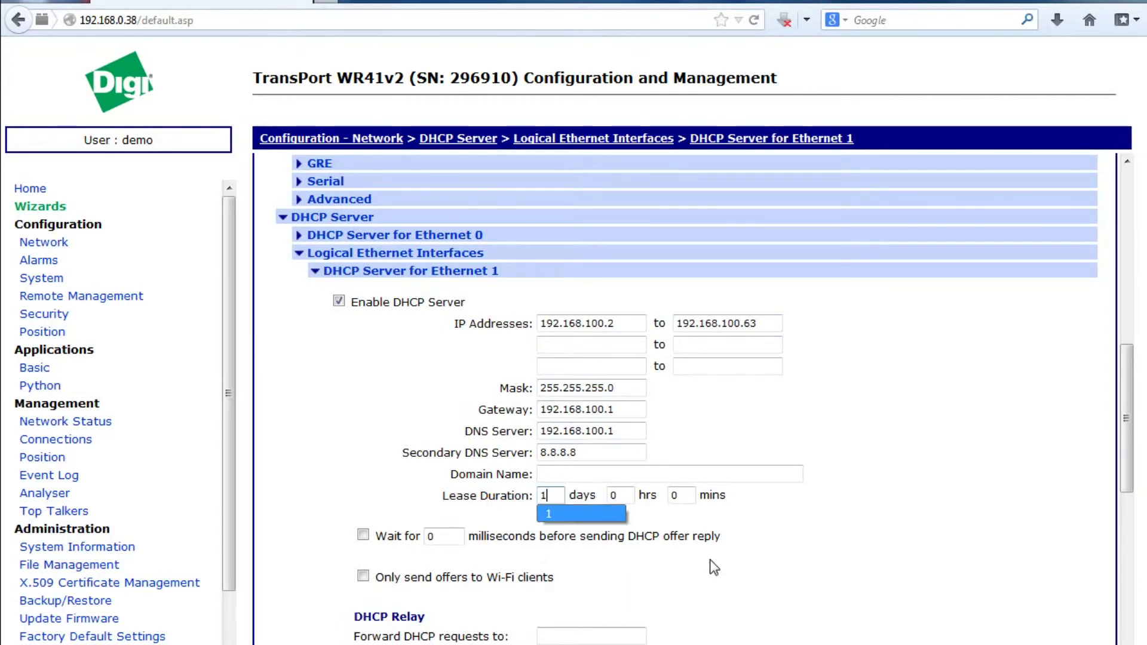
click(714, 567)
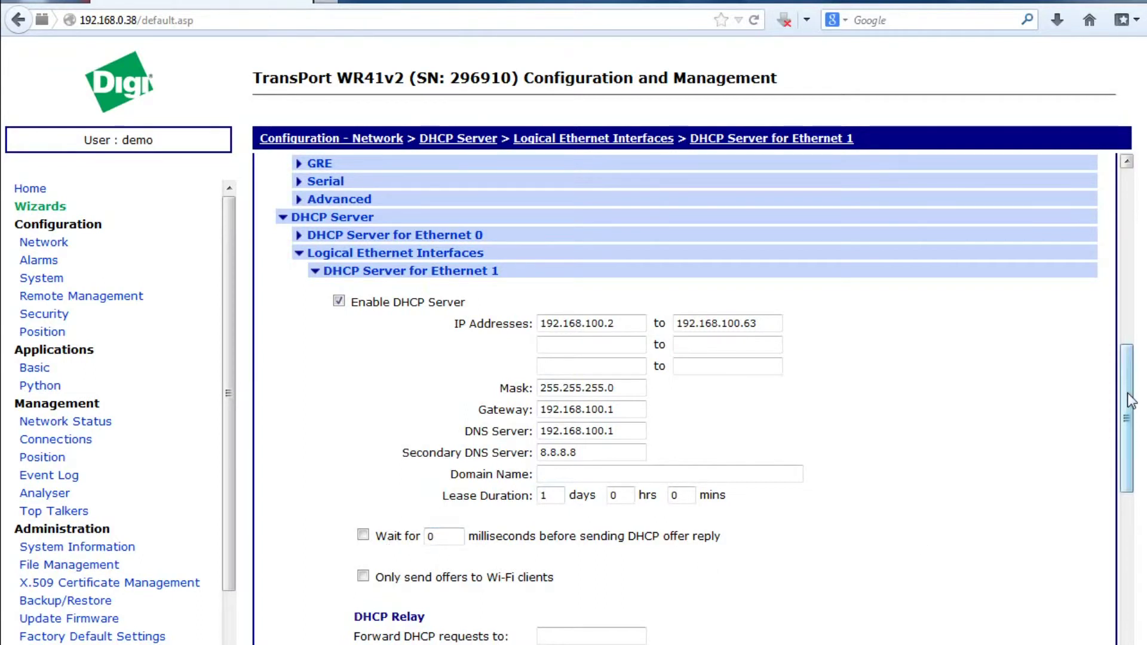
- Restrict Ethernet 1 DHCP offers to Wi-Fi clients only and apply the DHCP changes
drag(1128, 392, 1118, 455)
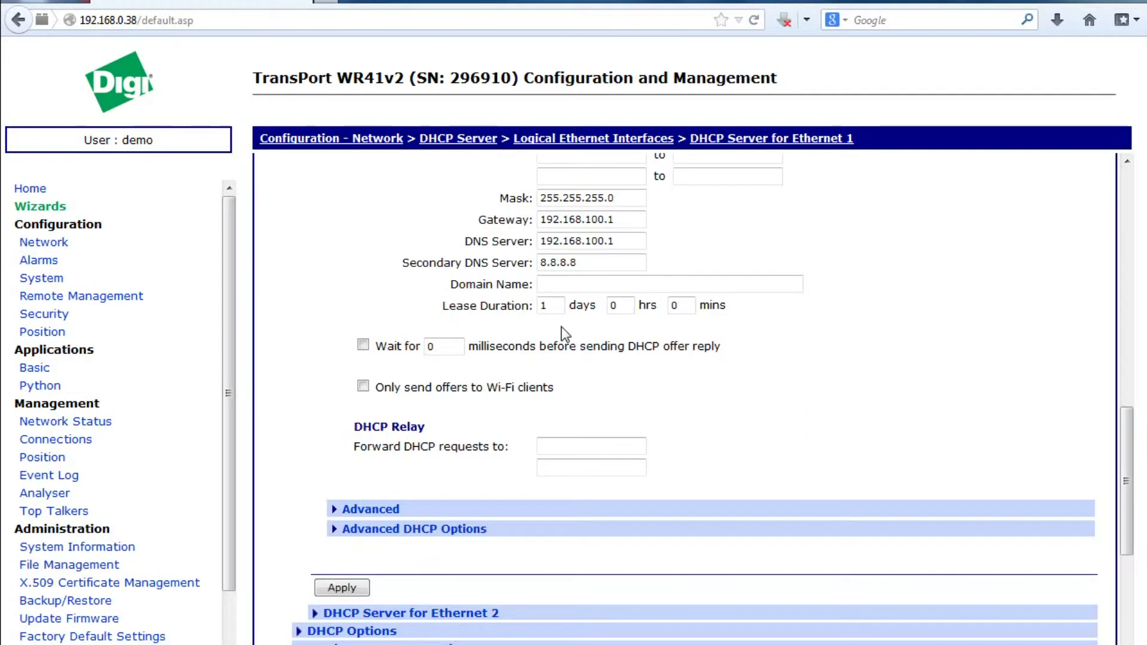
click(428, 347)
click(364, 387)
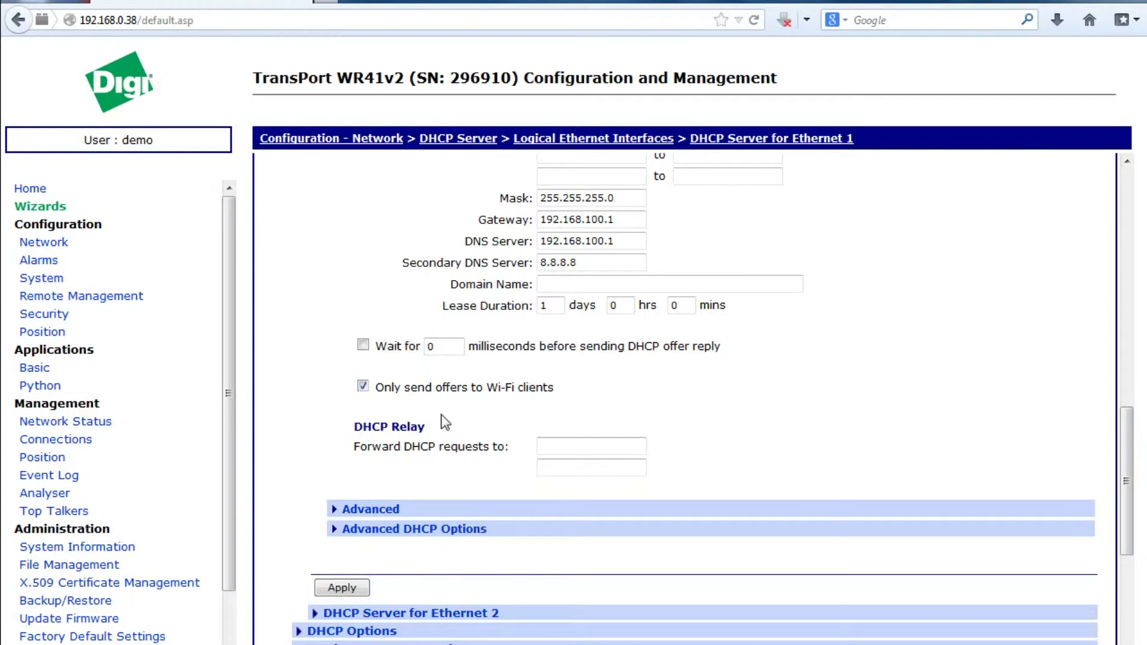
click(344, 588)
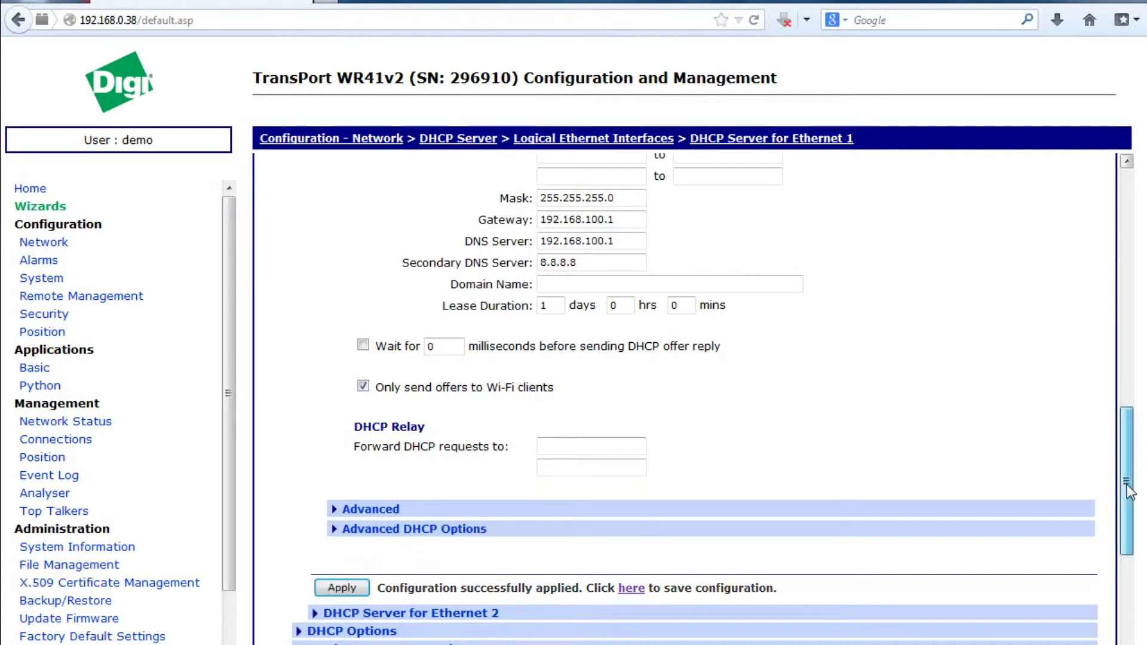
mouse_move(1128, 490)
mouse_down()
mouse_move(1128, 435)
mouse_move(1128, 485)
mouse_up()
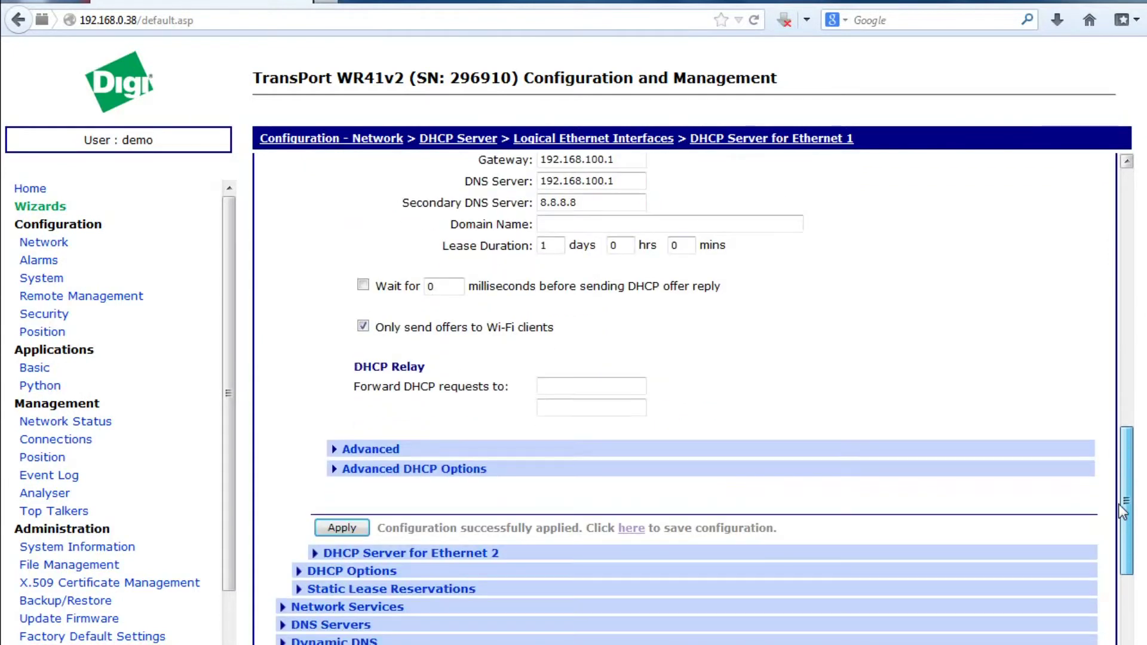
drag(1122, 510, 1122, 334)
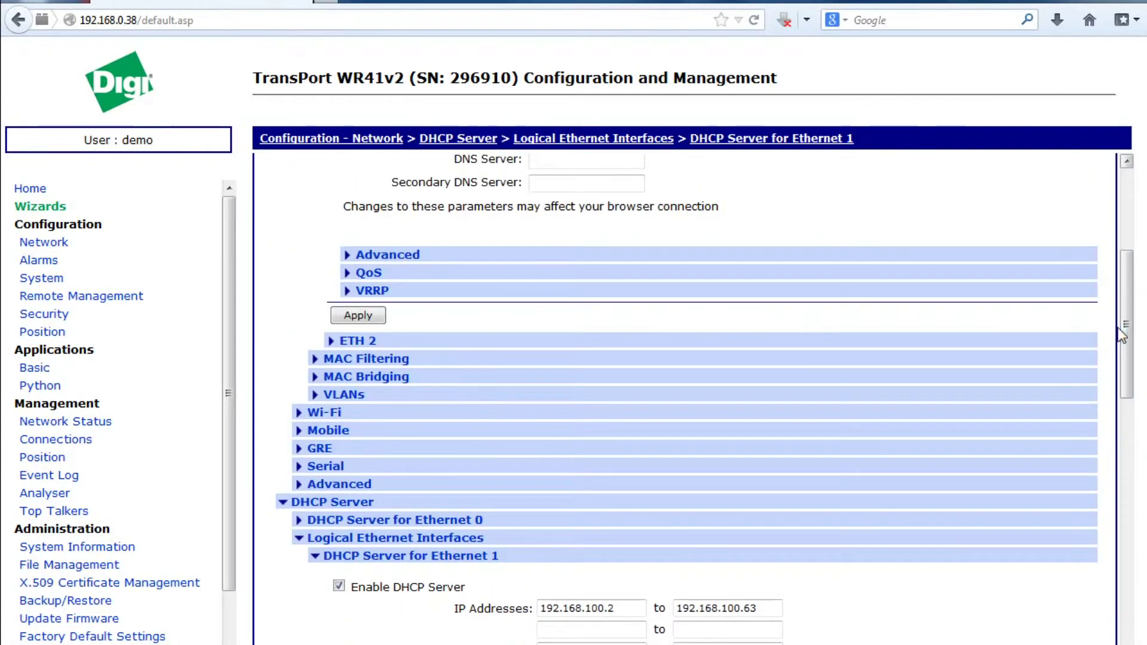
- Set the global Wi-Fi country to United Kingdom, keeping remote management at No restrictions
click(326, 417)
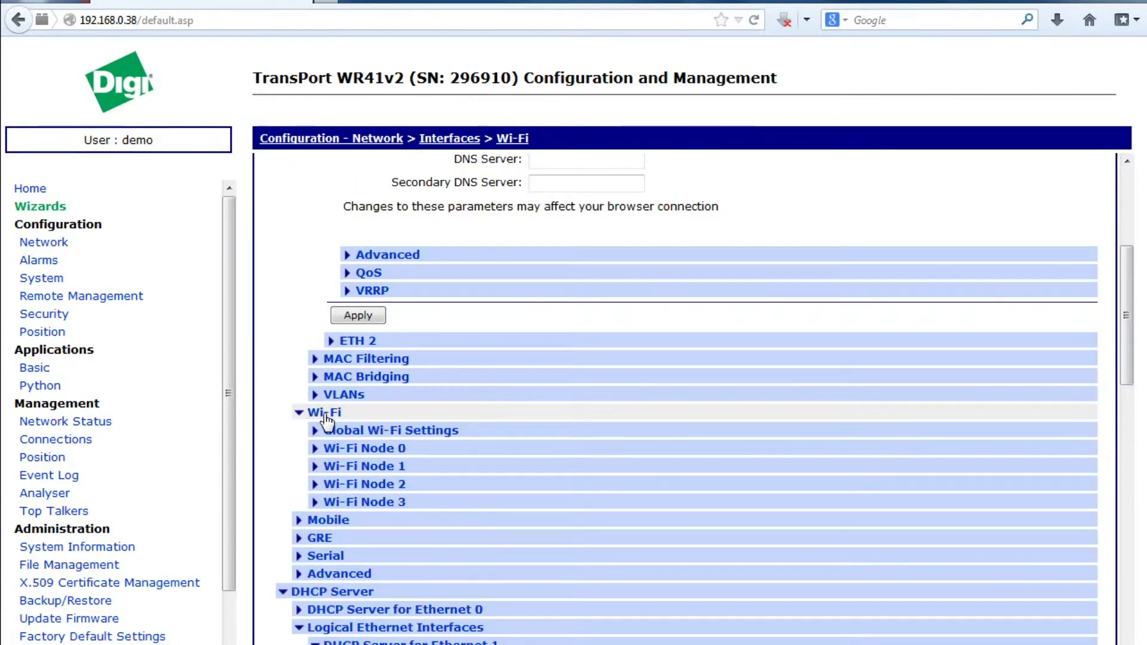
click(368, 432)
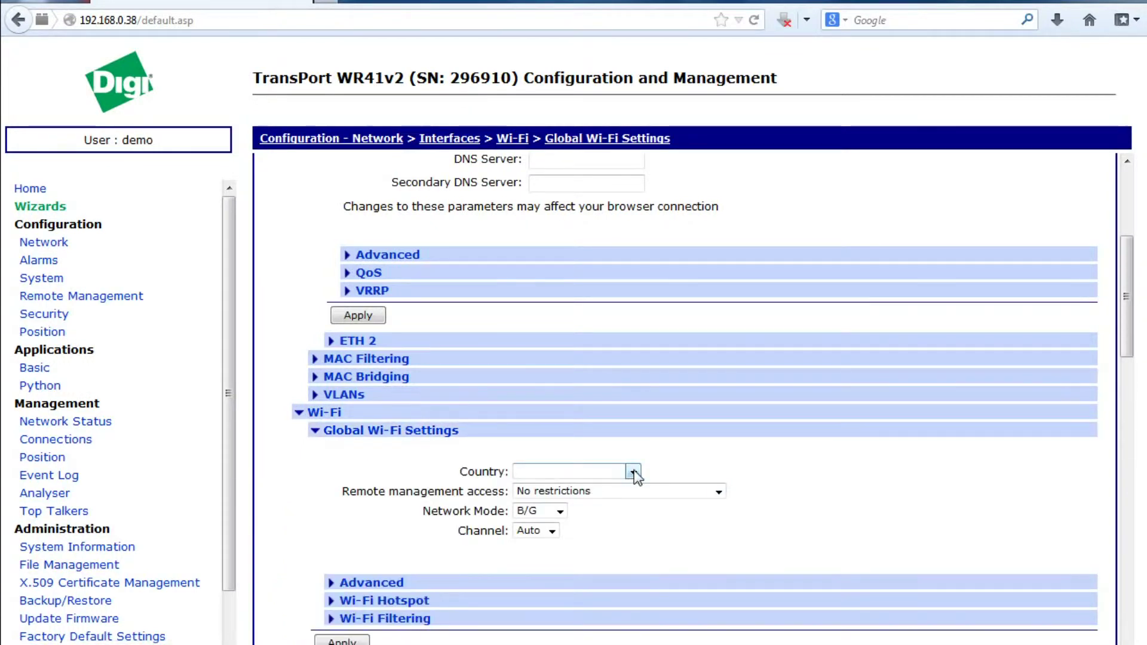
click(633, 472)
drag(635, 242, 619, 430)
click(585, 369)
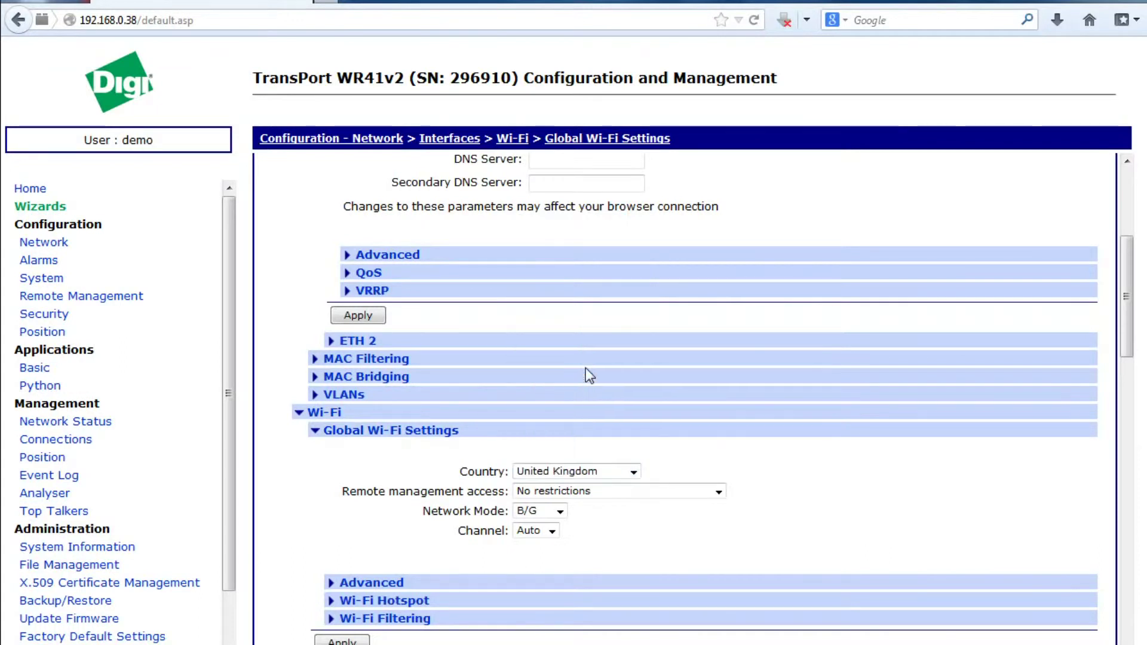
click(719, 493)
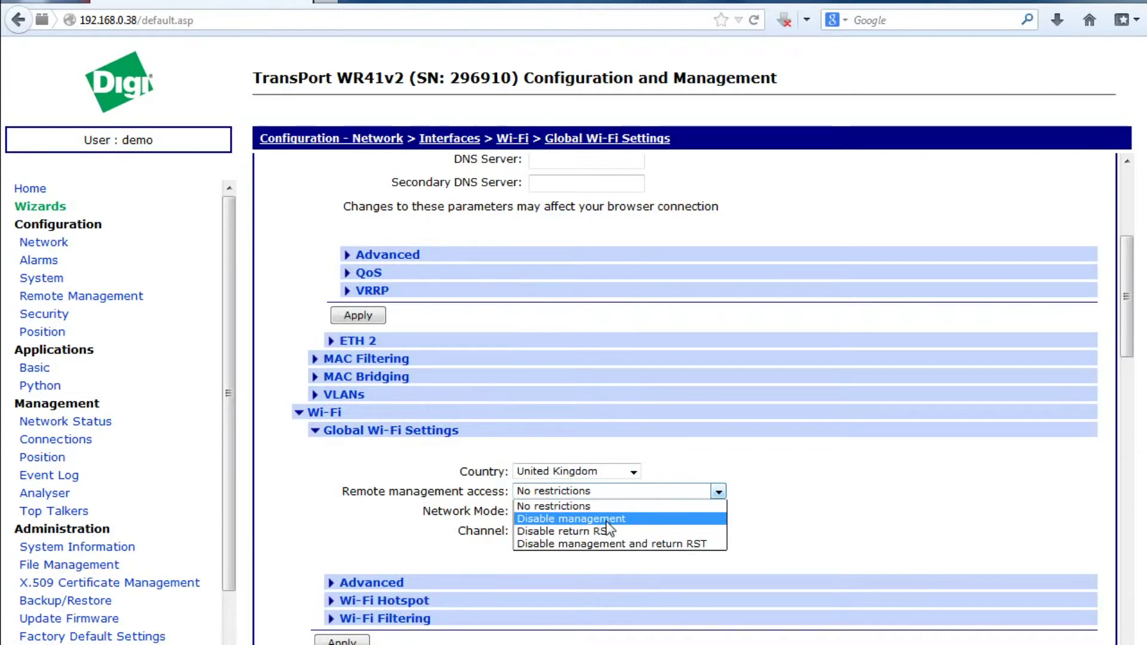
click(608, 521)
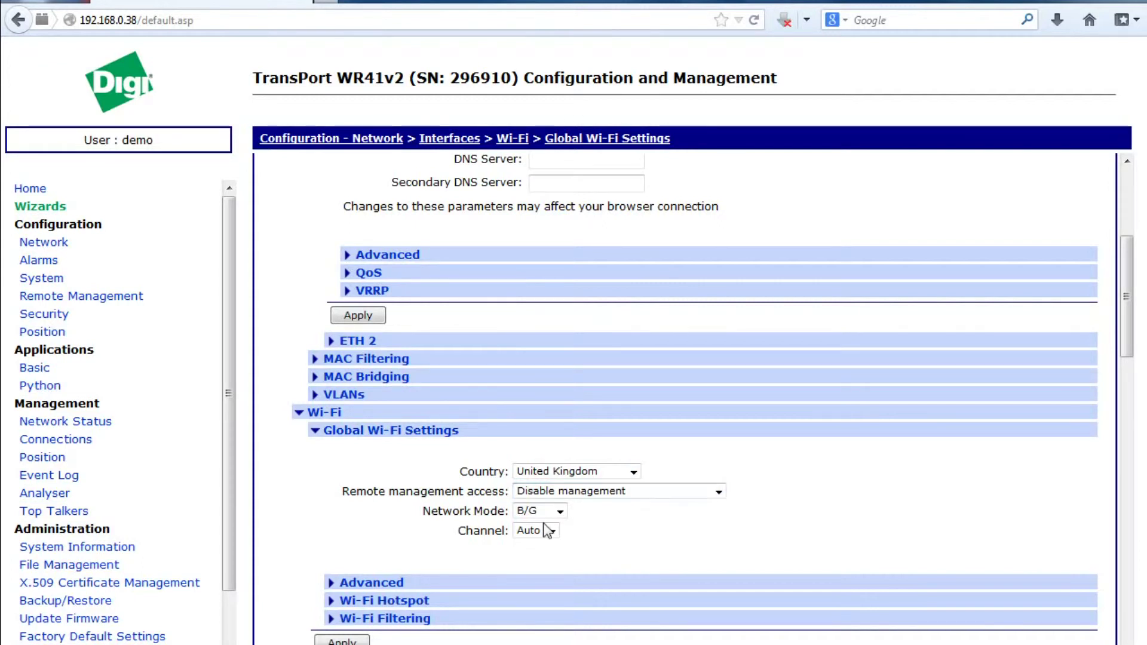
click(656, 494)
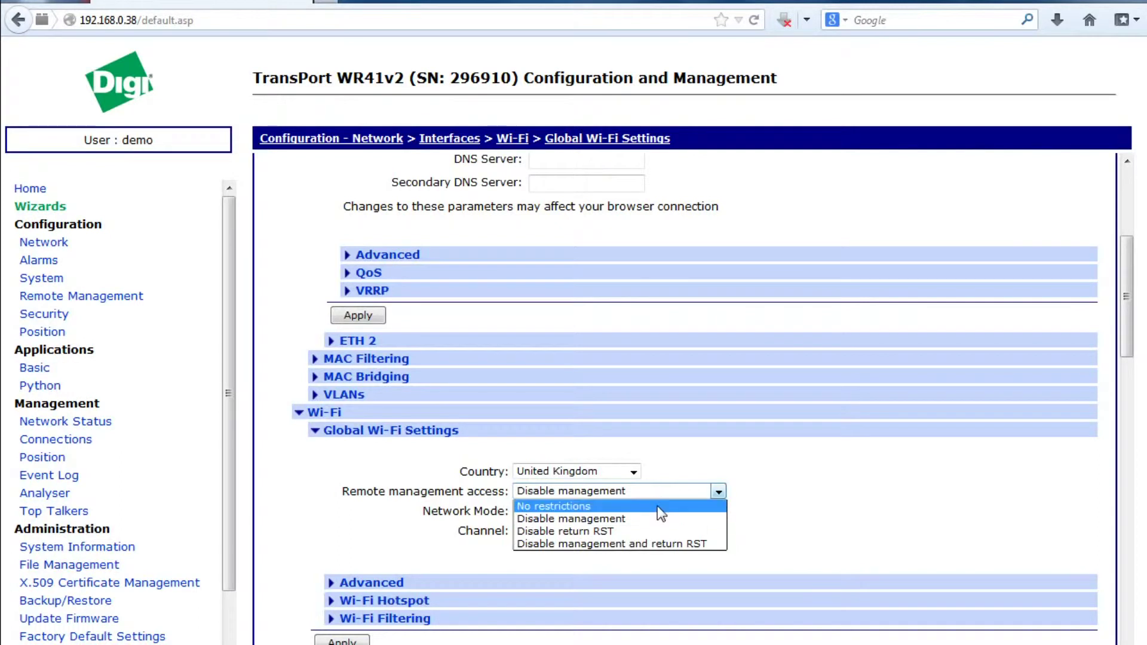
click(657, 505)
- Set network mode B/G/N and channel 6, then apply the global Wi-Fi settings
click(560, 512)
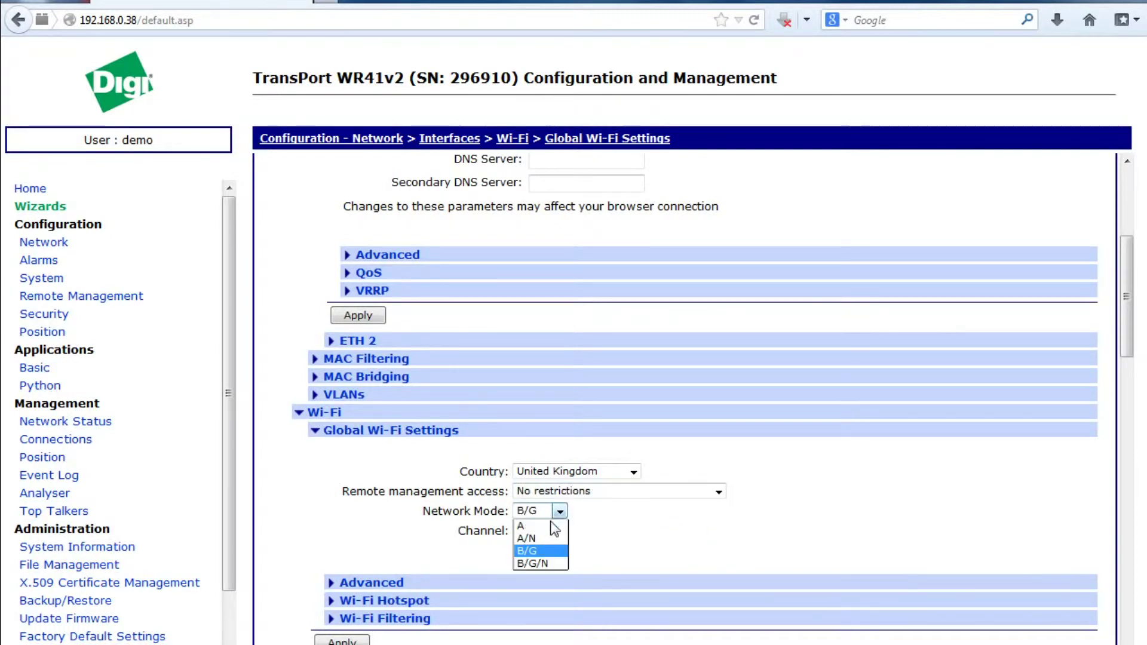
click(545, 562)
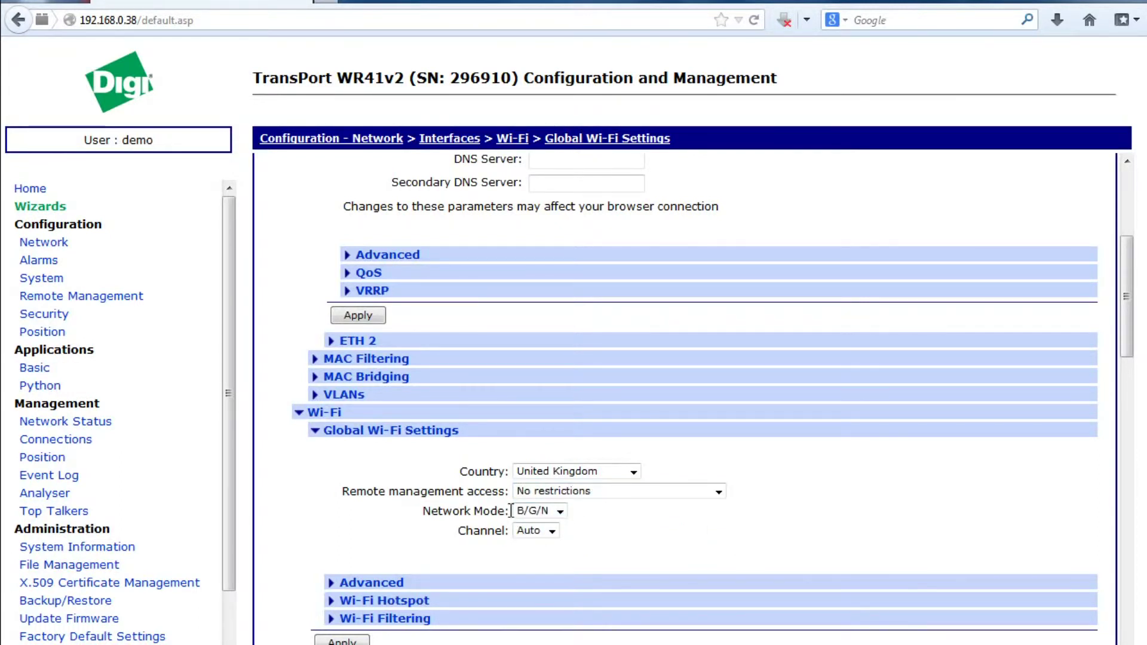
click(551, 531)
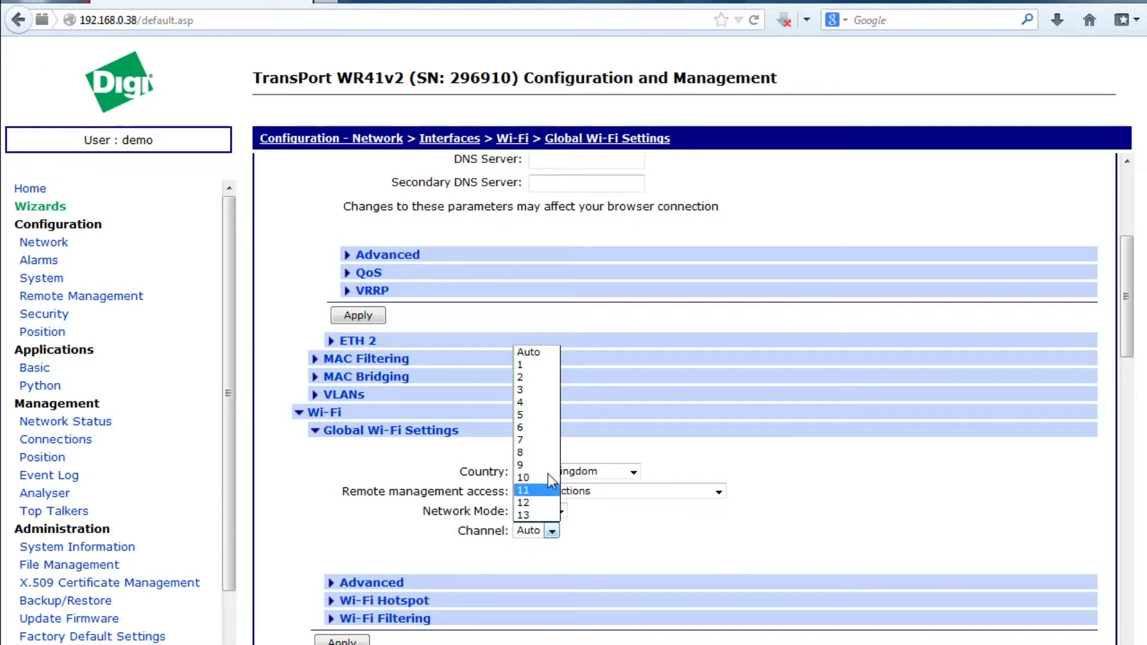
click(547, 429)
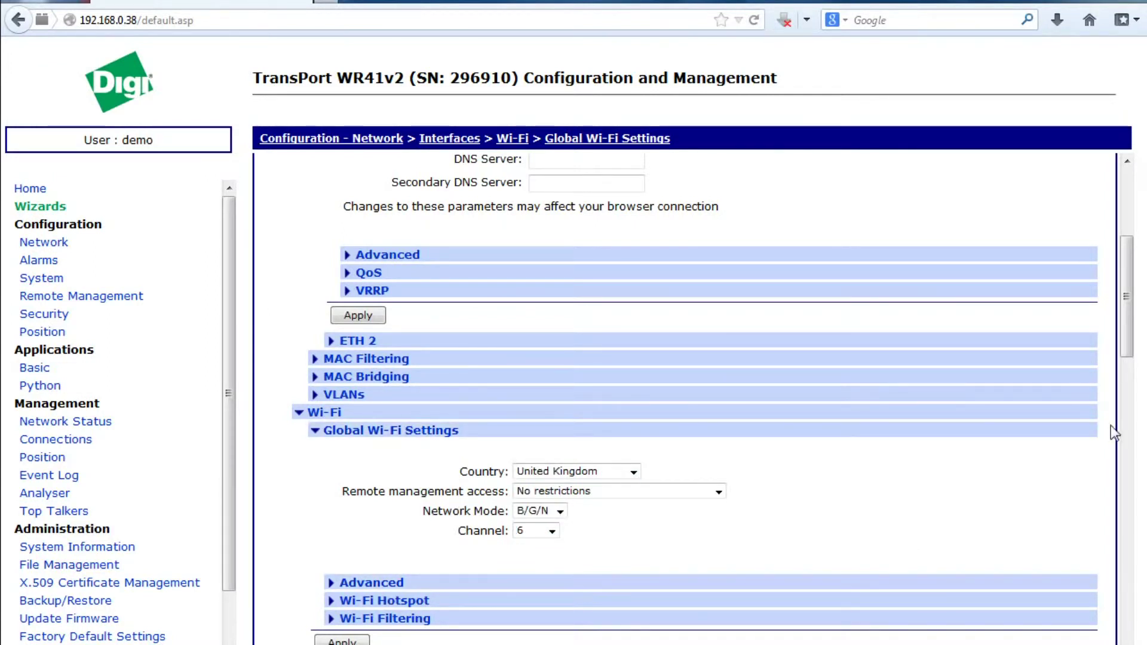
drag(1128, 354, 1128, 411)
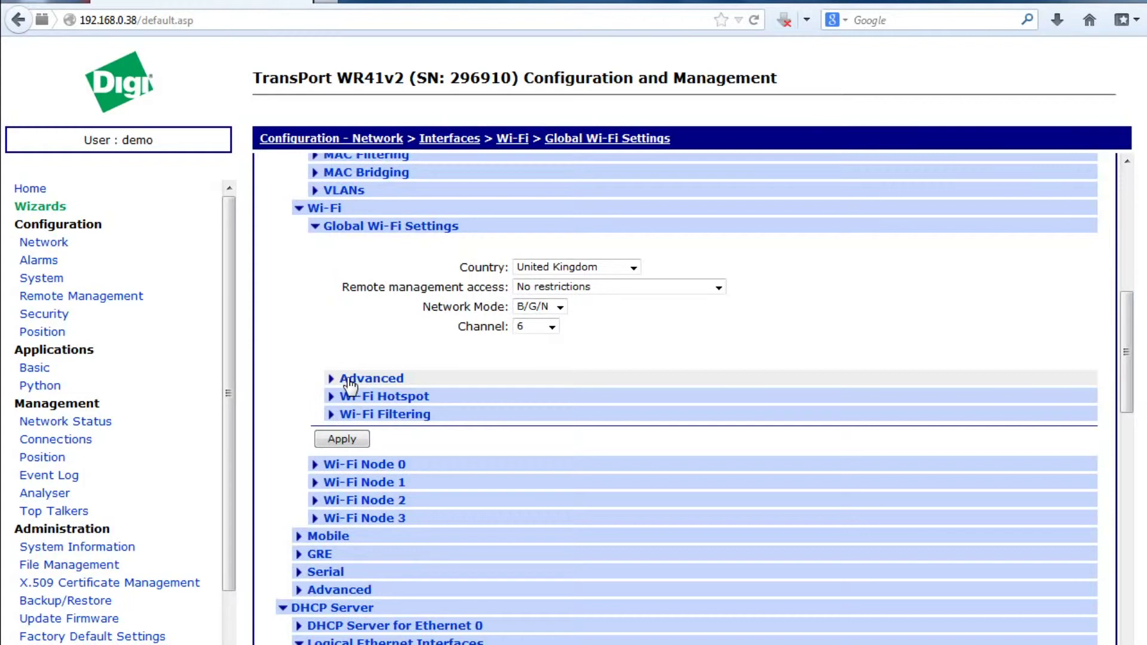
click(364, 441)
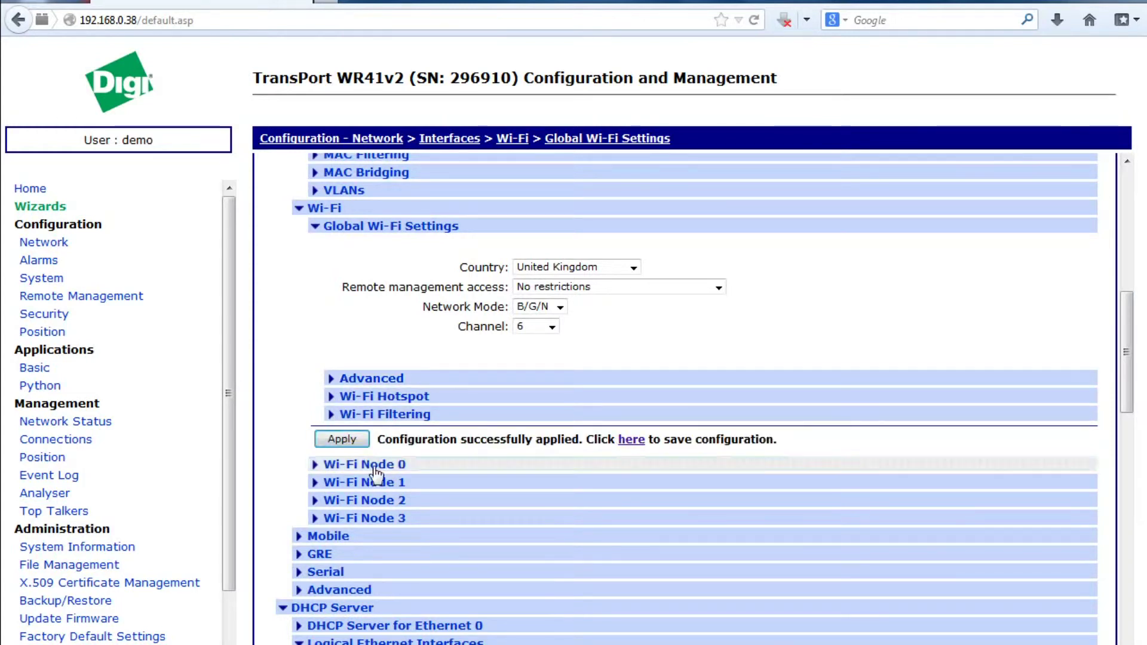
- Enable Wi-Fi Node 0 with description My-AP and SSID WR41v2
click(340, 469)
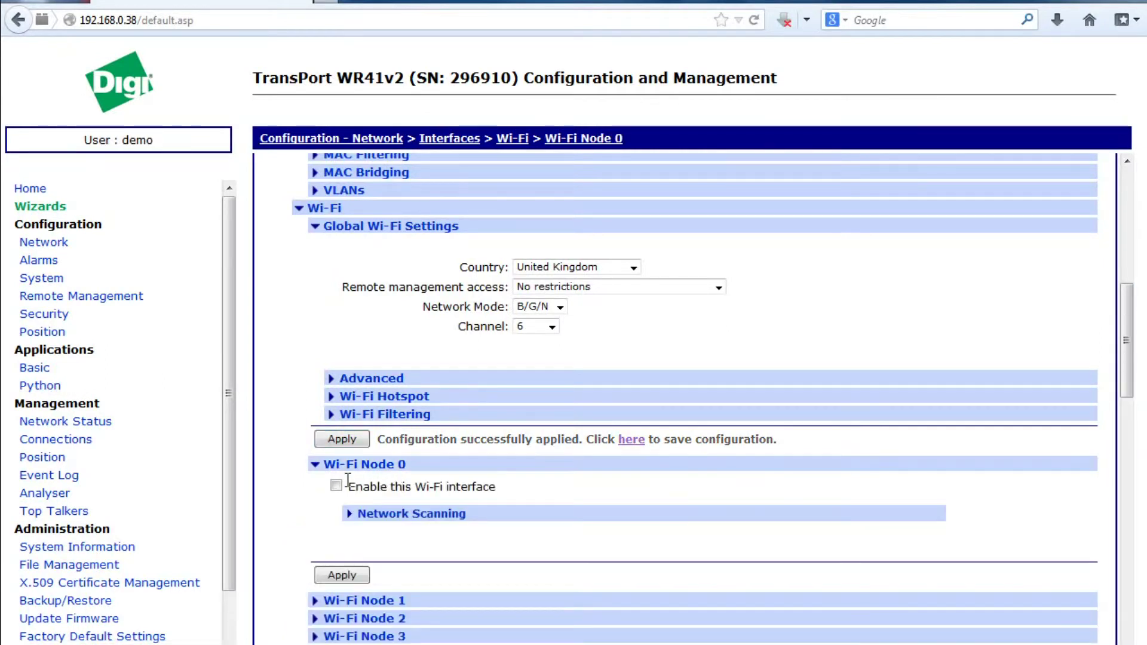
click(337, 484)
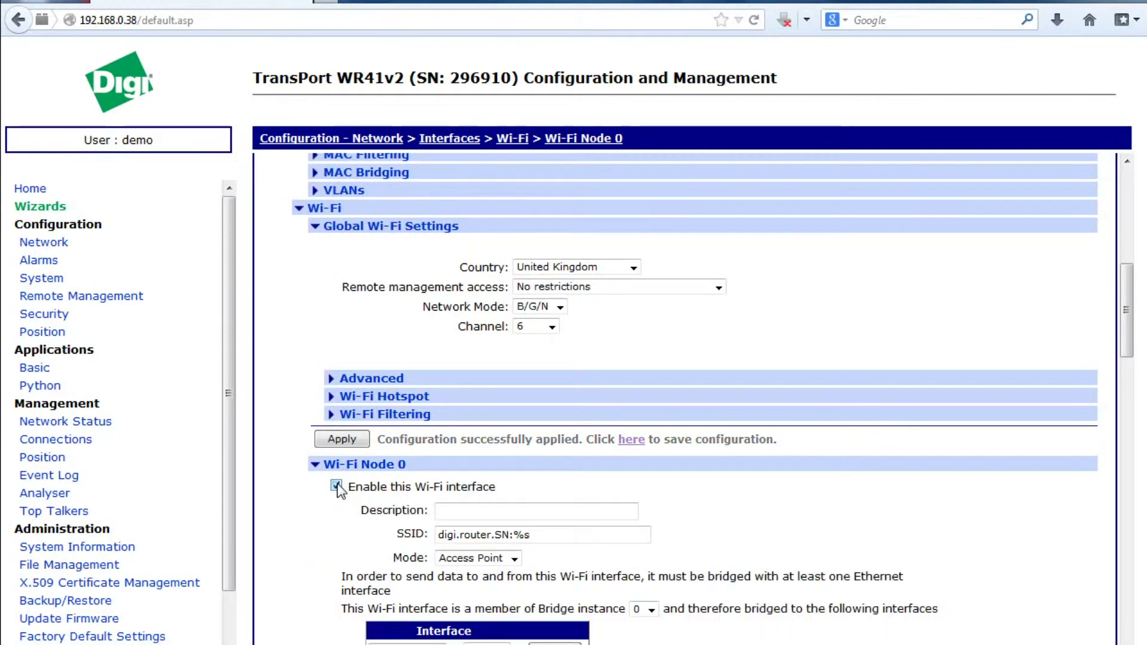
click(480, 517)
text(M)
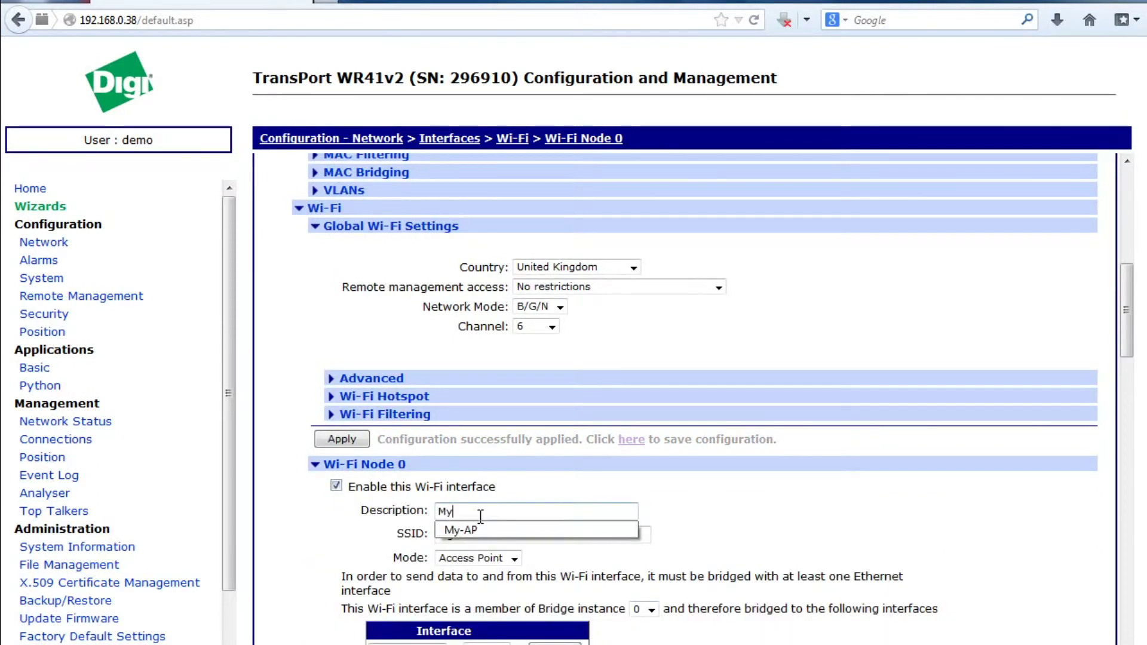
text(y)
key(Down)
key(Return)
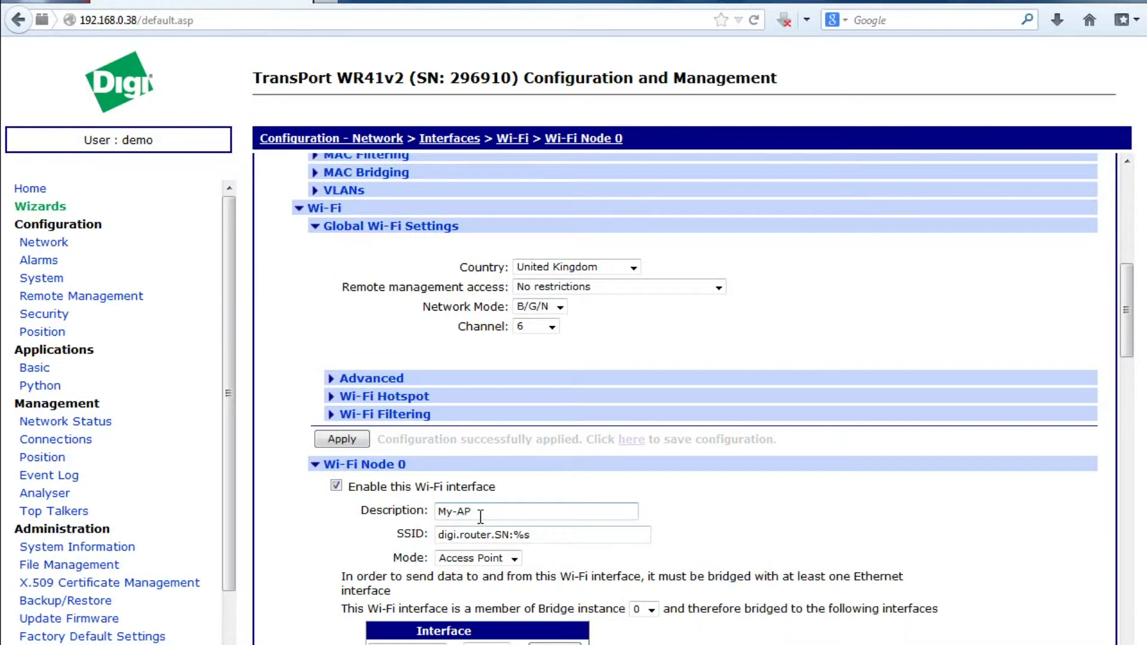
key(Tab)
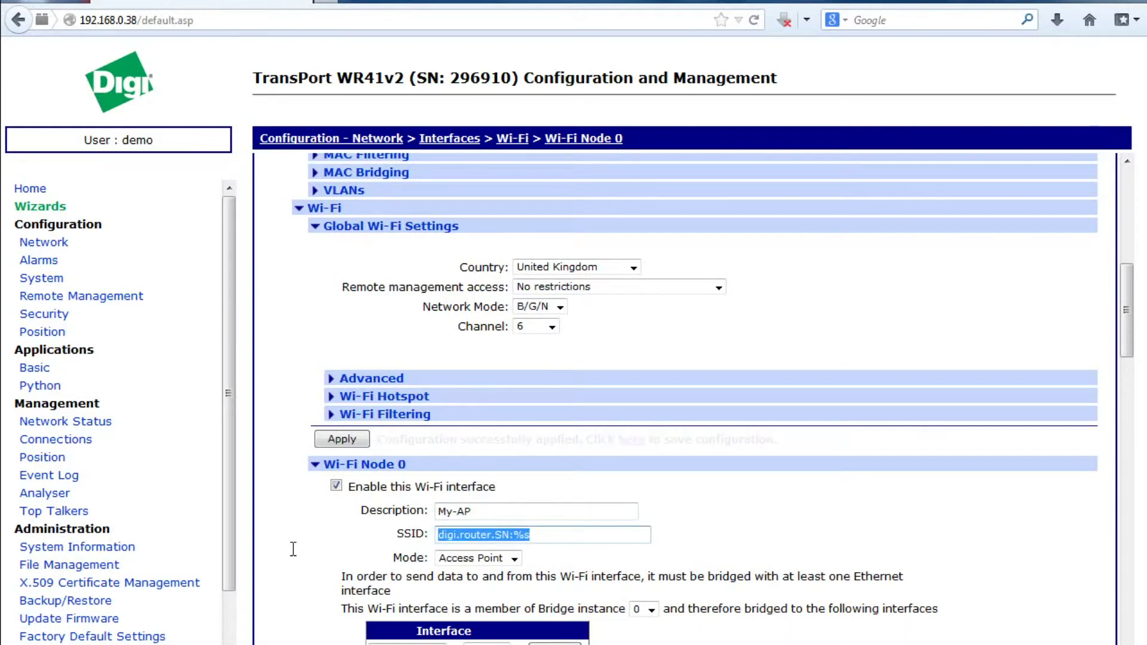
text(WR41)
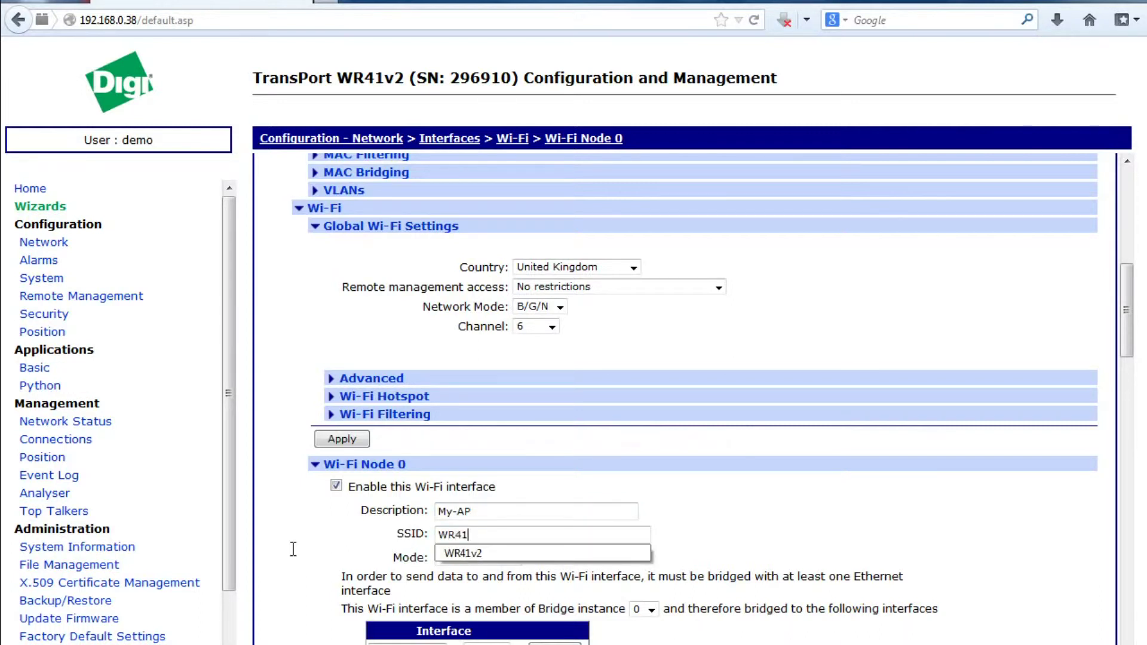
key(Down)
key(Return)
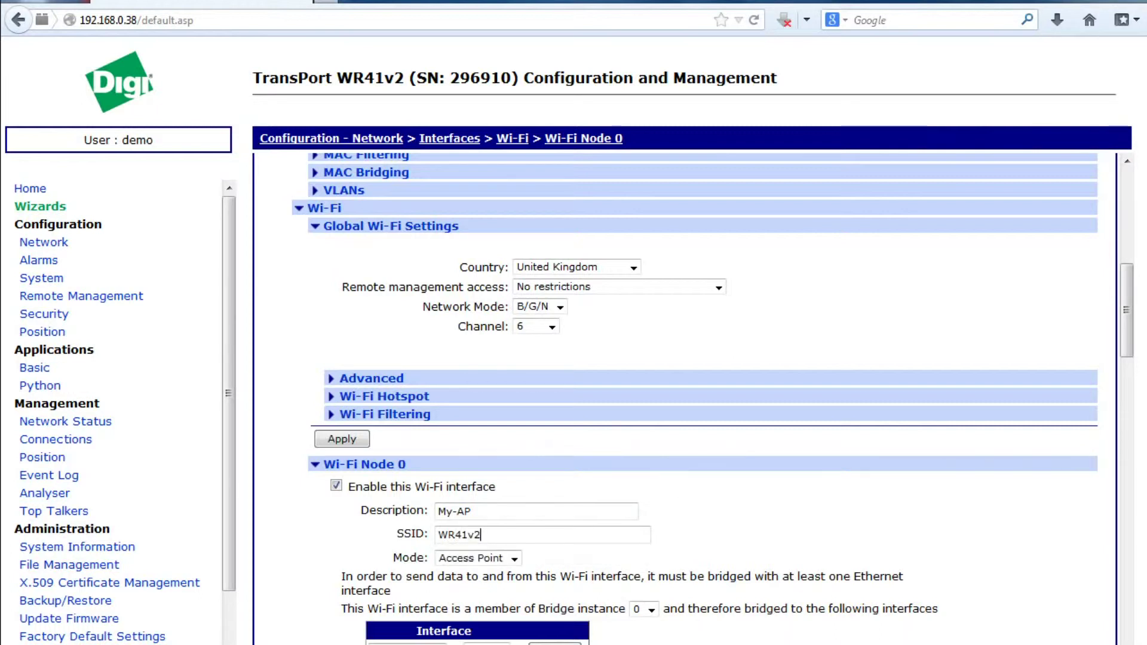
- Bridge Wi-Fi Node 0 to Ethernet 1 and turn on station isolation
drag(1127, 309, 1117, 359)
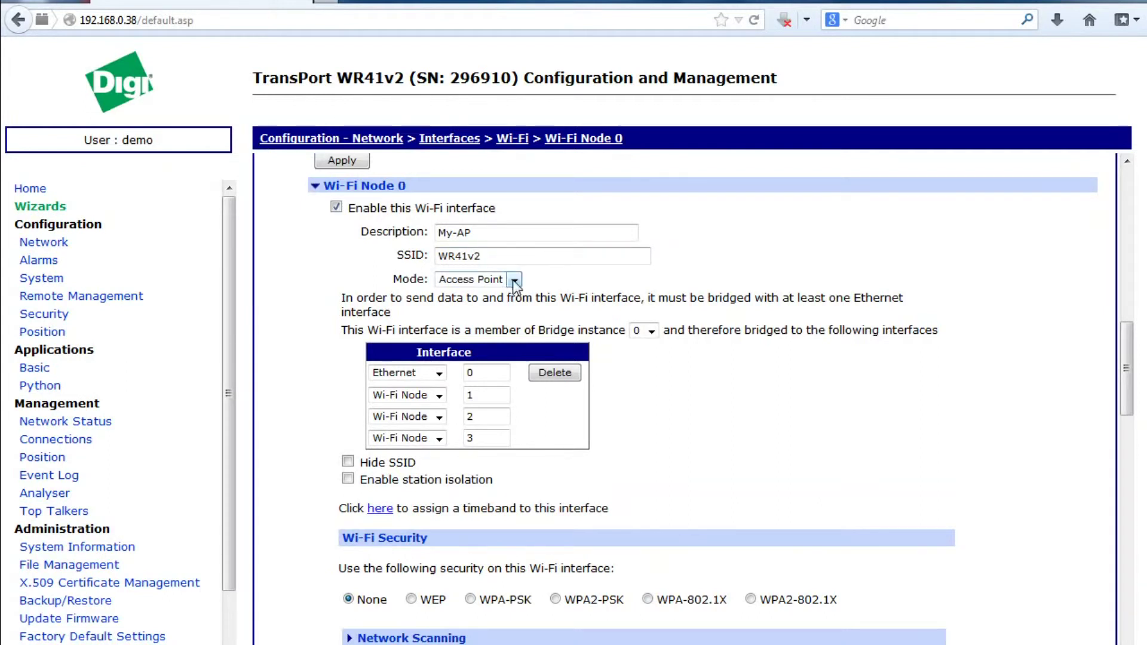
drag(487, 372, 450, 372)
text(1)
click(348, 479)
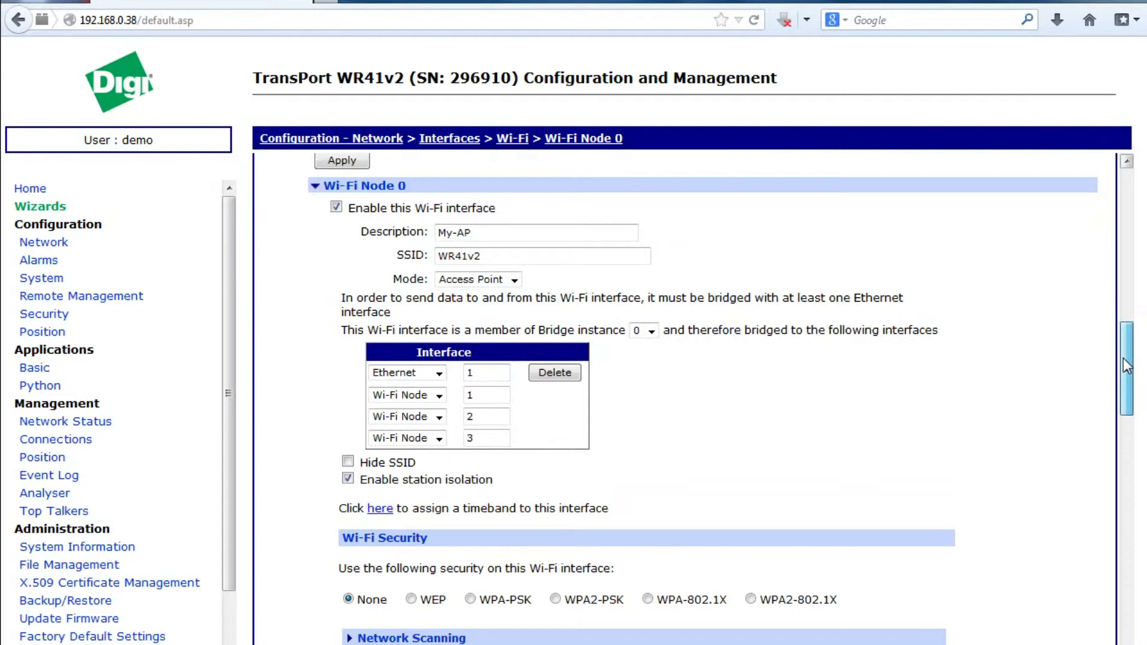
drag(1127, 365, 1128, 395)
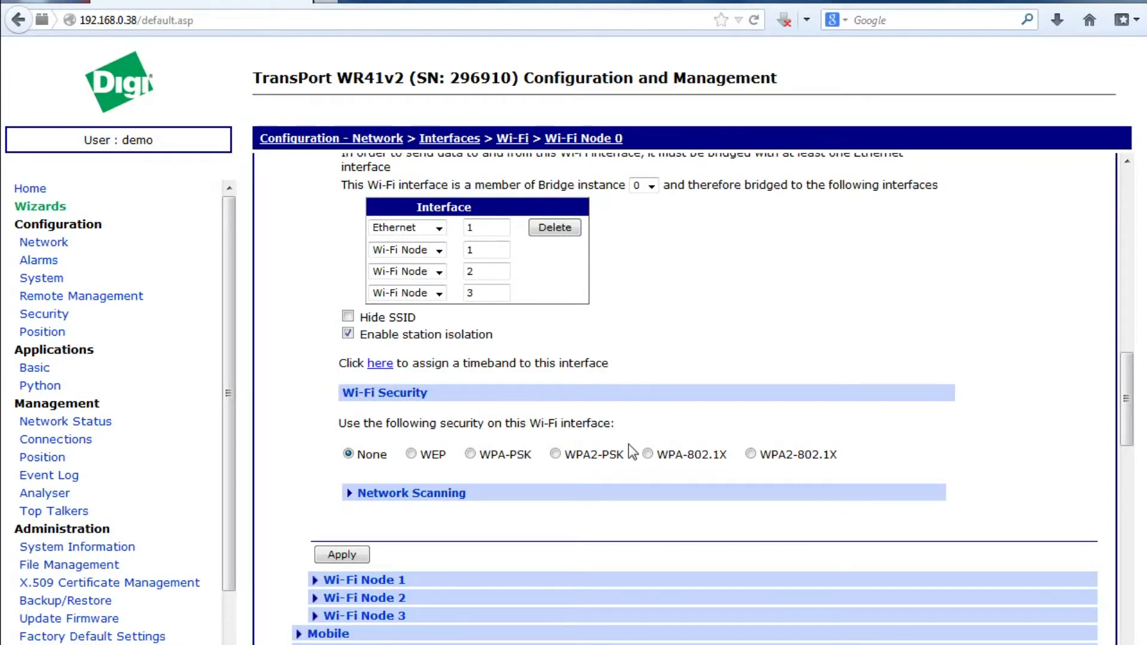
- Choose WPA2-PSK with AES (CCMP), enter and confirm the pre-shared key, and apply
click(555, 454)
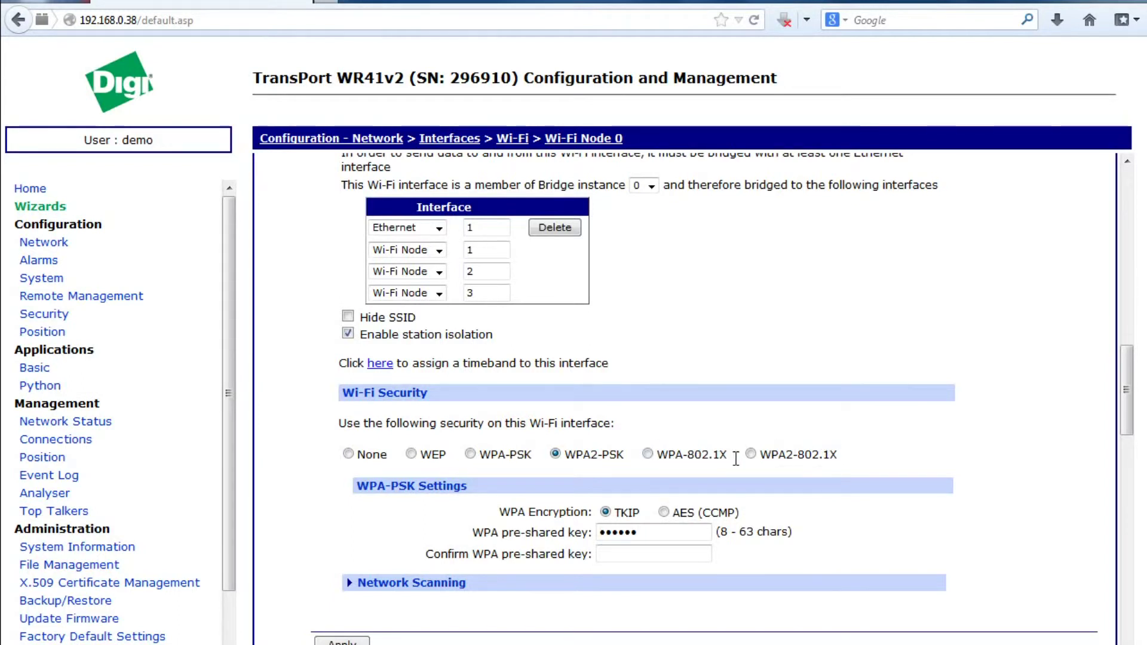
click(664, 513)
drag(649, 533, 532, 526)
text(123456789012)
key(Tab)
text(12345)
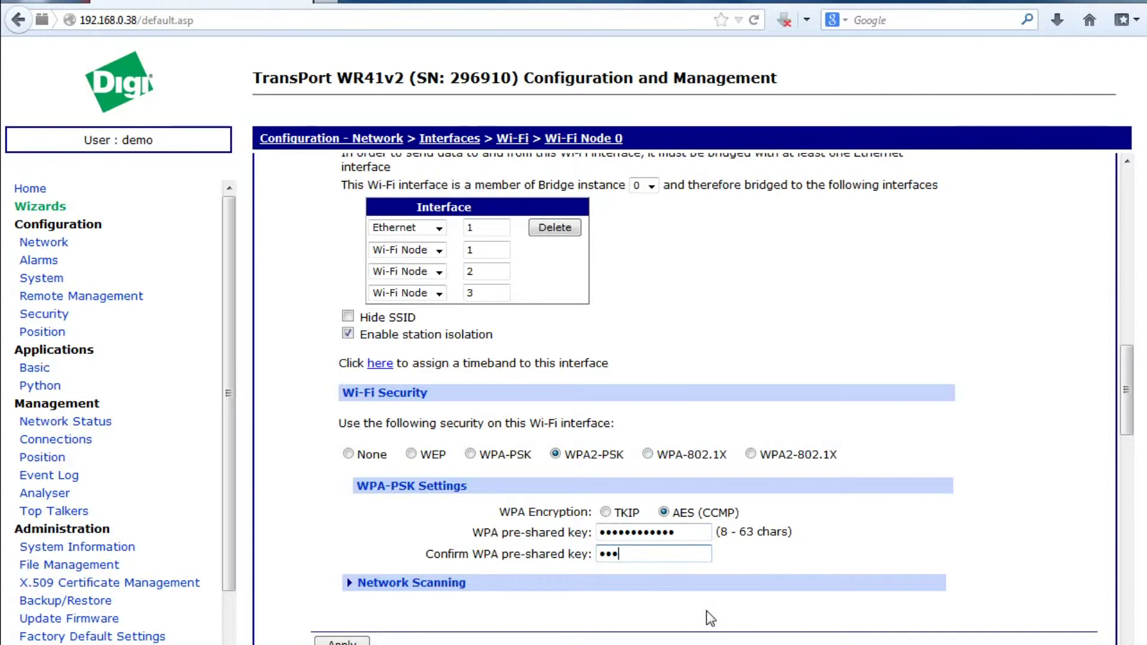
text(6789012)
click(342, 641)
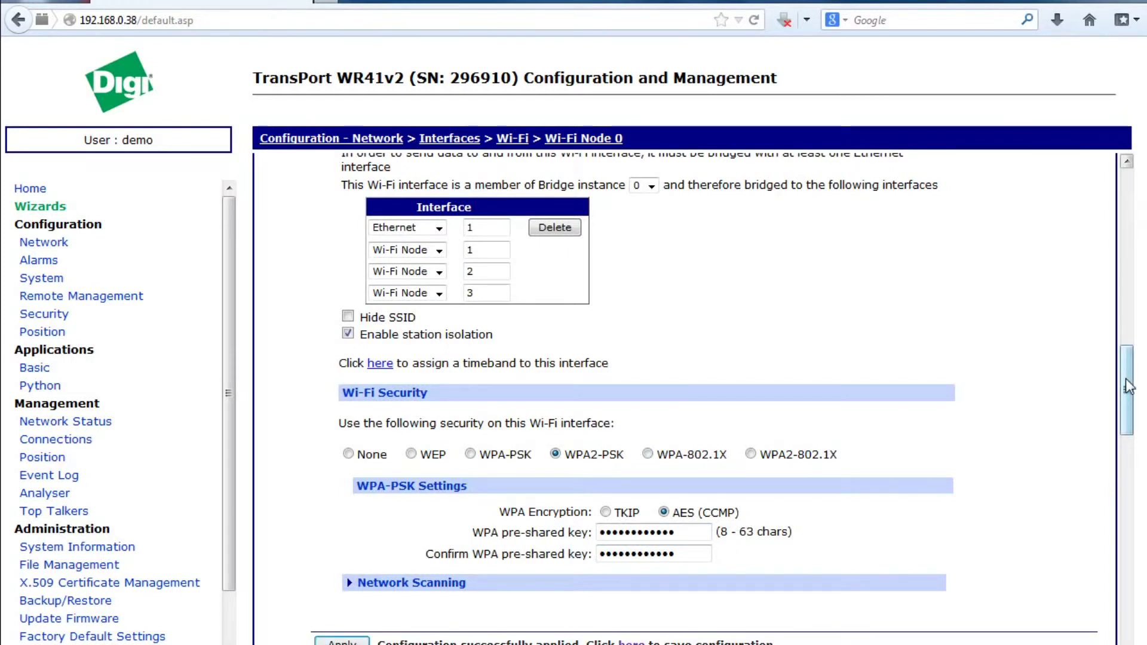
drag(1126, 379, 1123, 430)
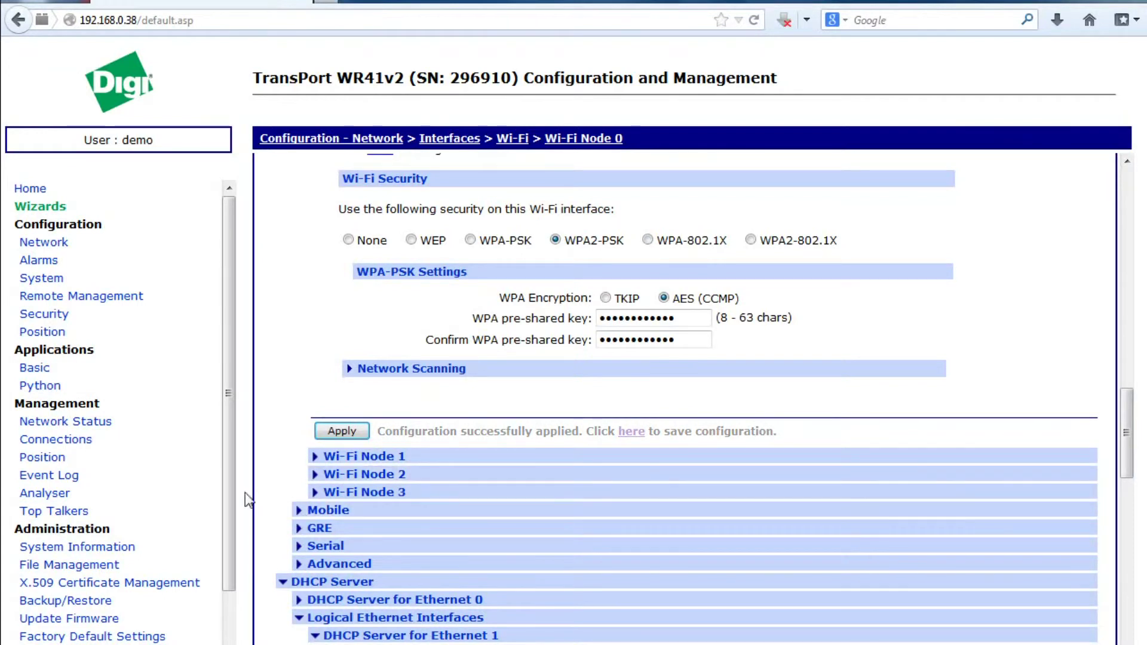
- Save the running configuration to Config 0 (power up) and acknowledge the saved alert
drag(223, 508, 218, 569)
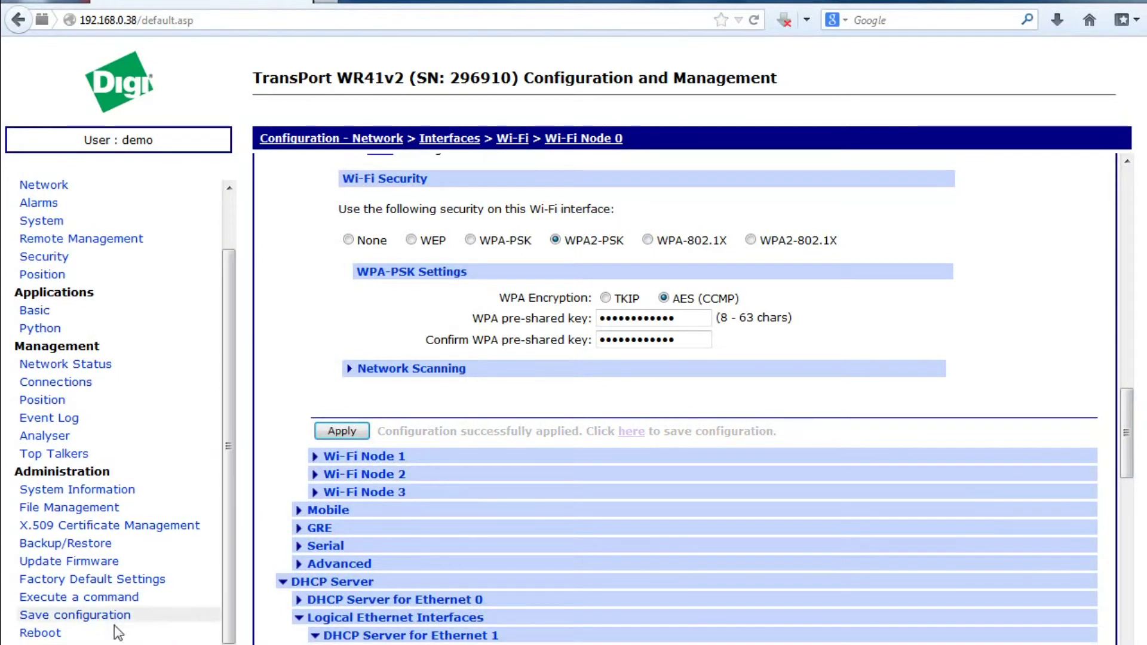
click(95, 616)
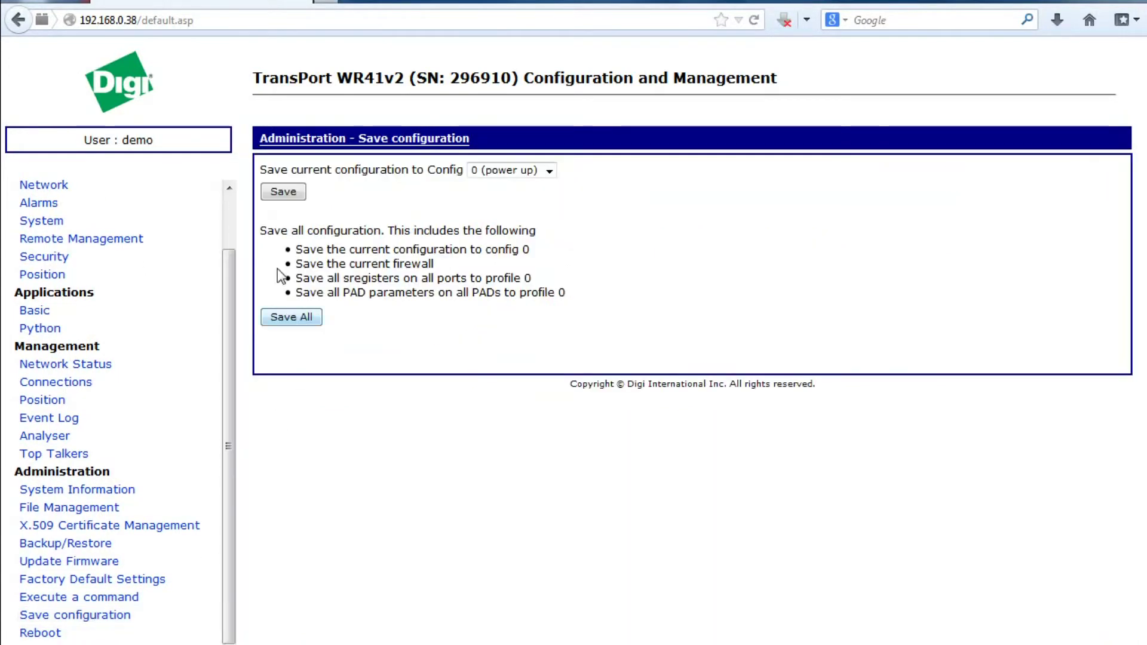
click(290, 194)
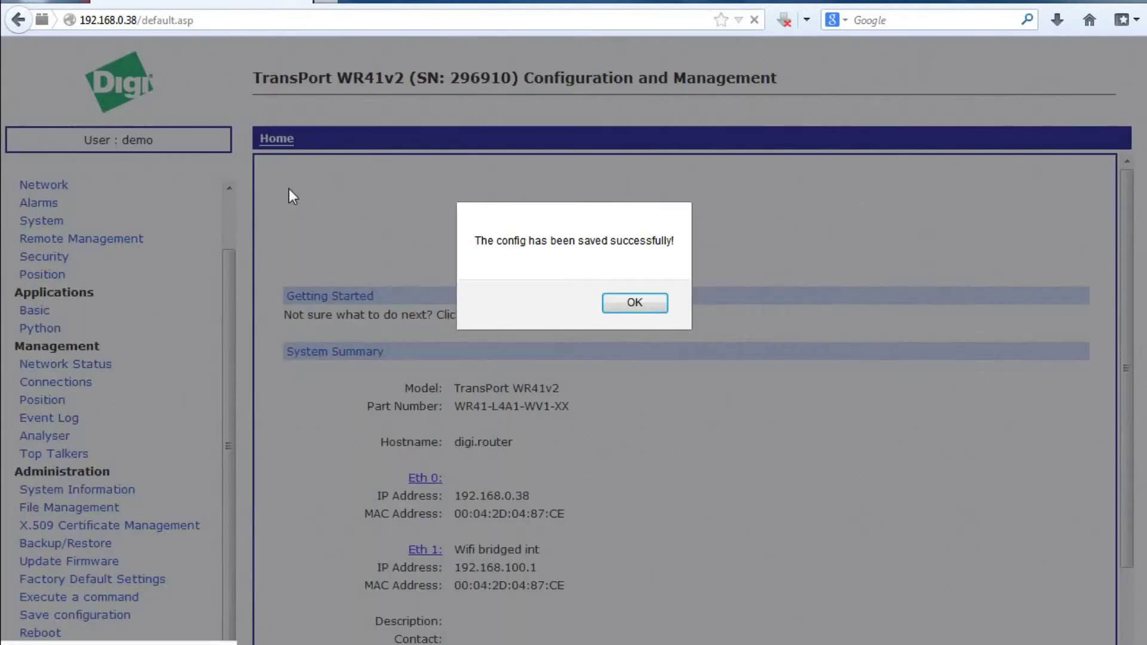
click(636, 302)
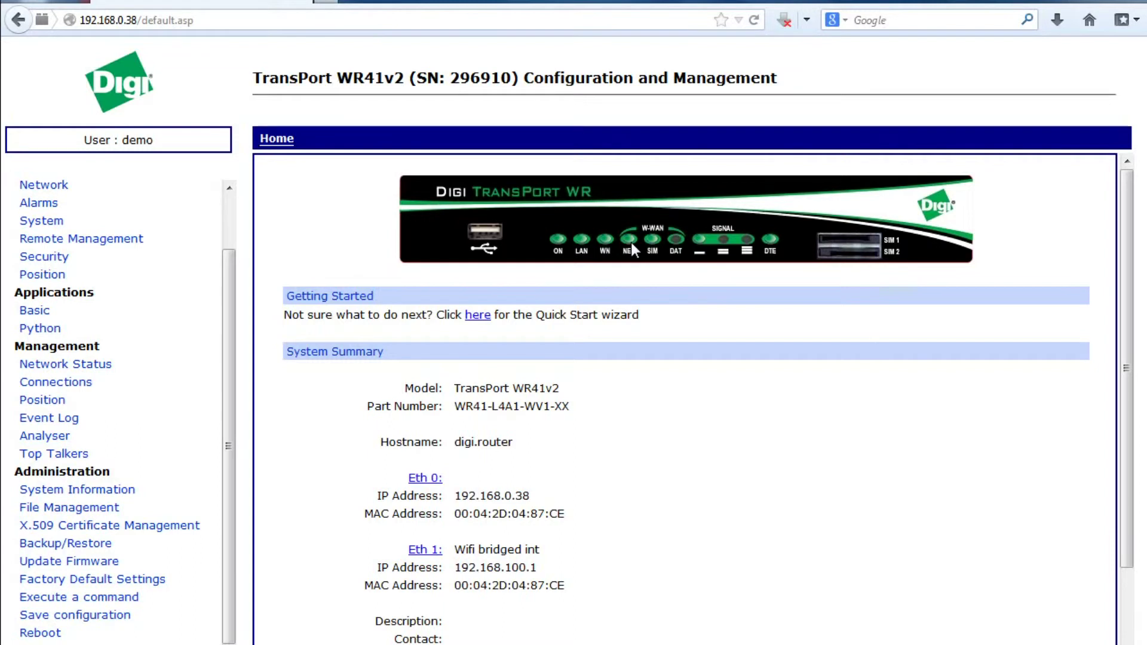
- Reload the Home page and check that PPP 1 (W-WAN) shows IP 10.122.178.75
click(278, 143)
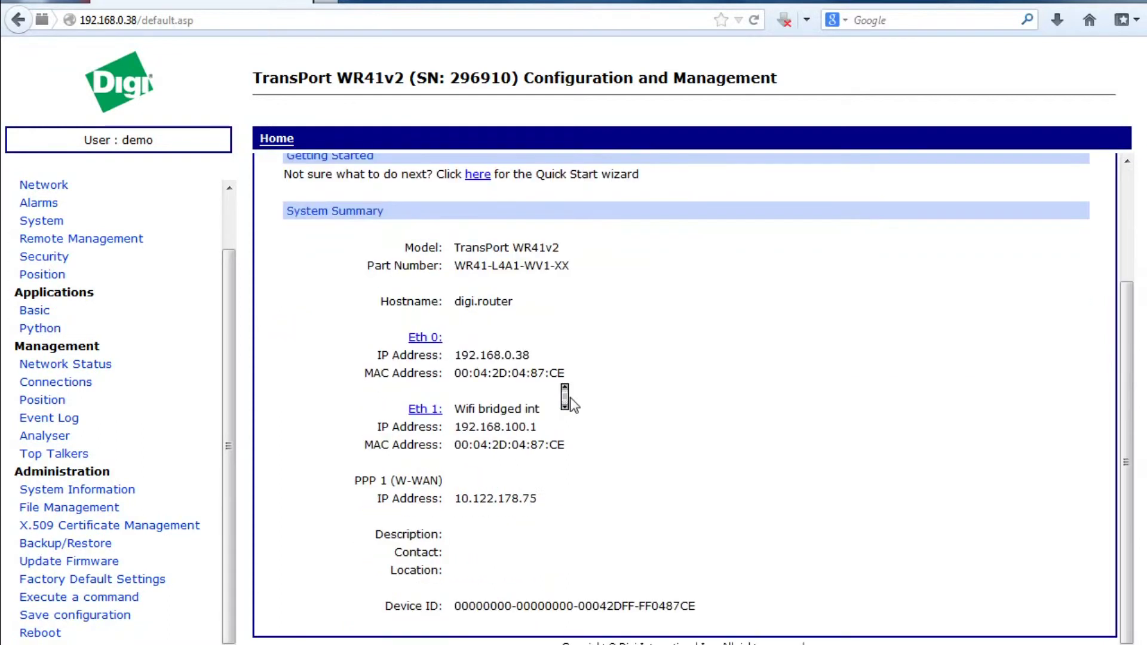
drag(541, 501, 455, 509)
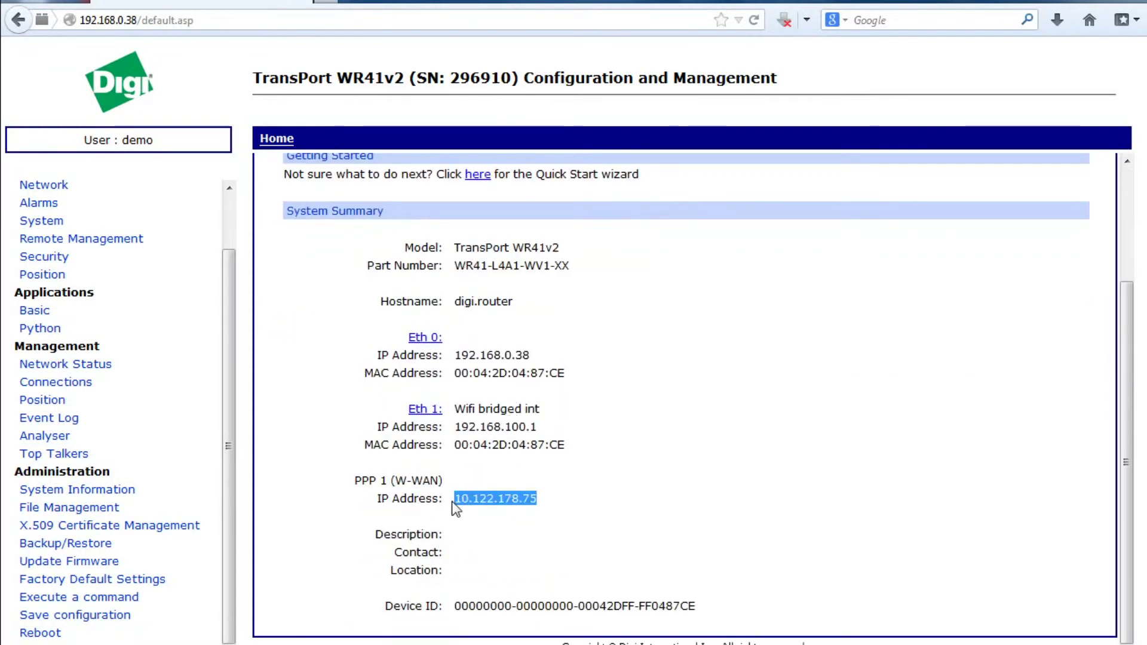
click(564, 513)
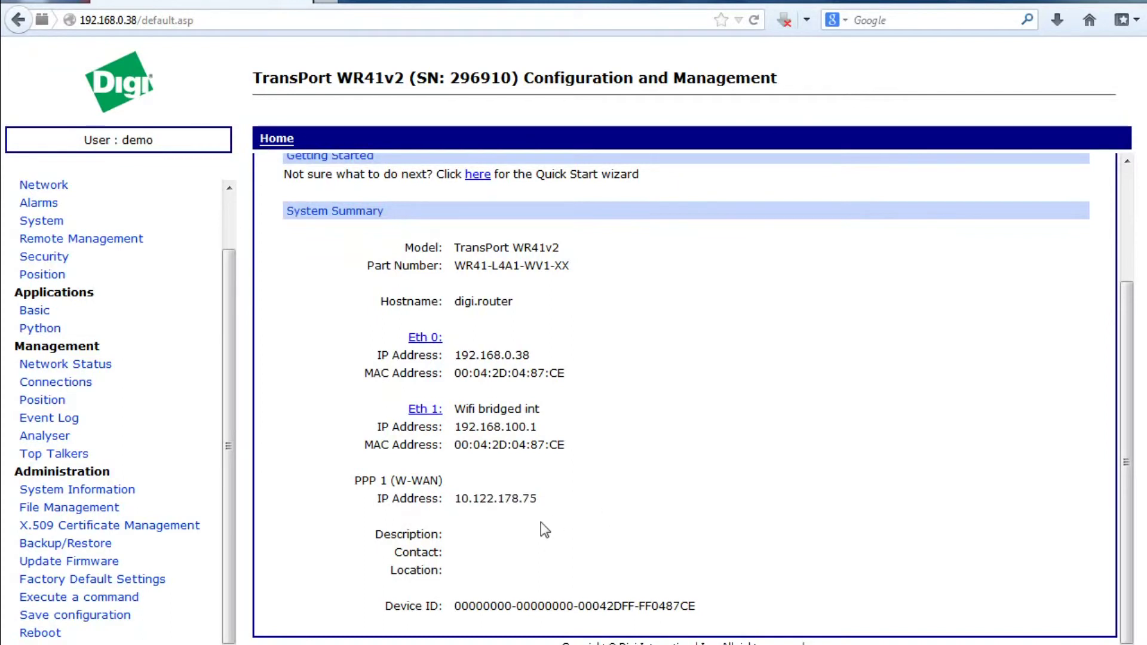
drag(540, 522, 97, 587)
- Run 'ping 8.8.8.8 10' from the router's Execute a command page
click(105, 597)
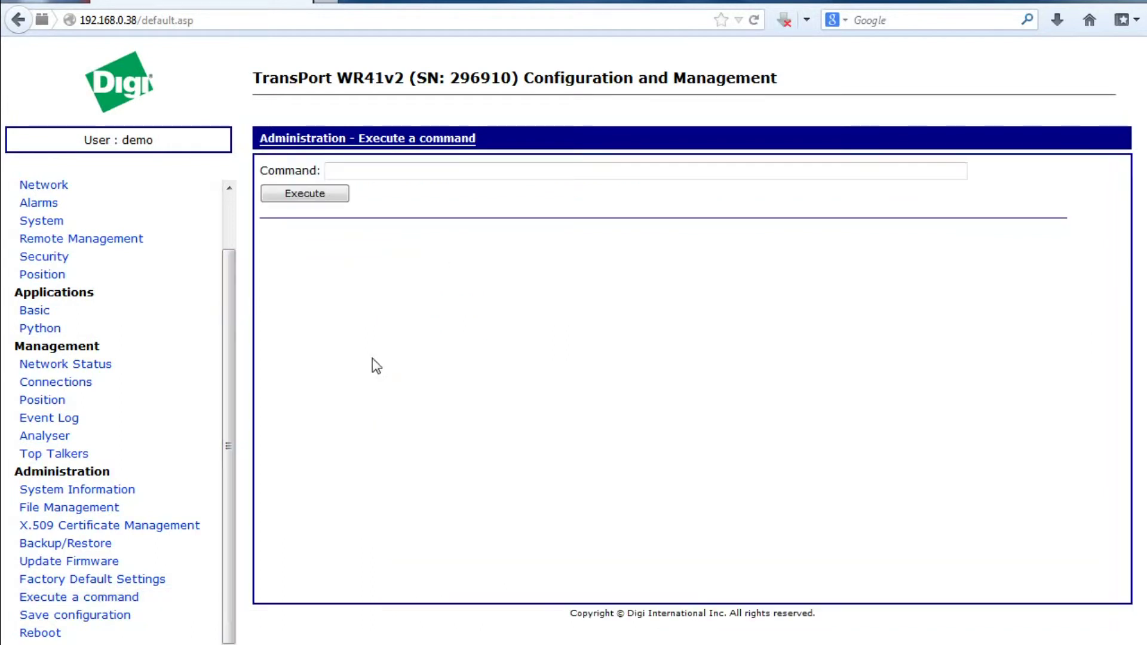
click(550, 176)
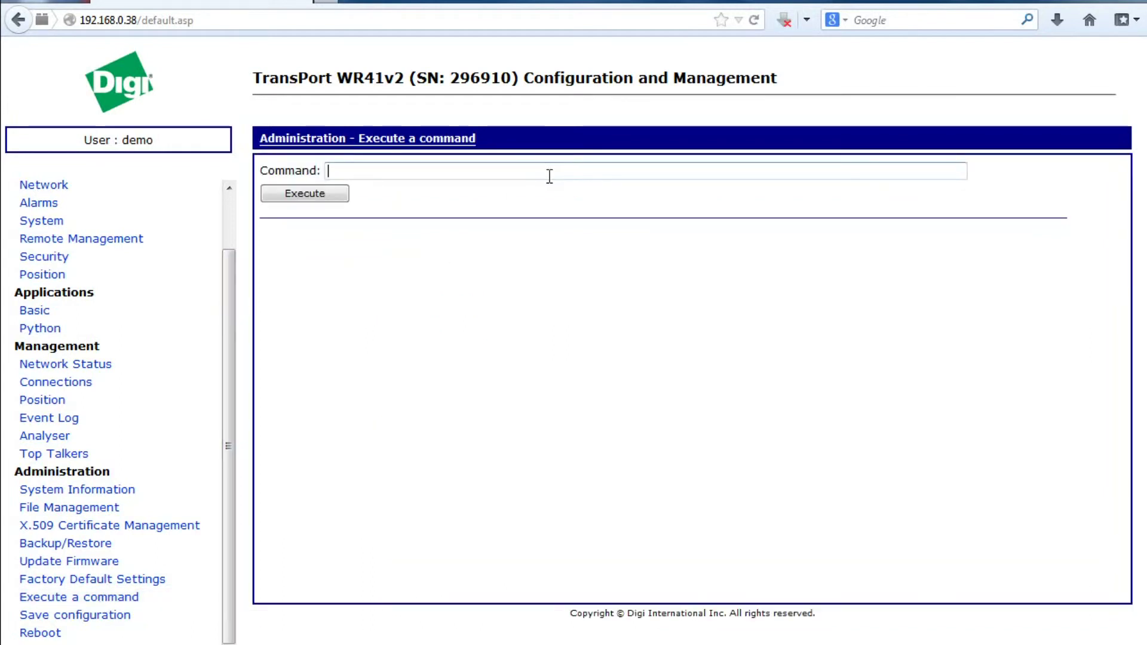
text(ping 8.8.8.8)
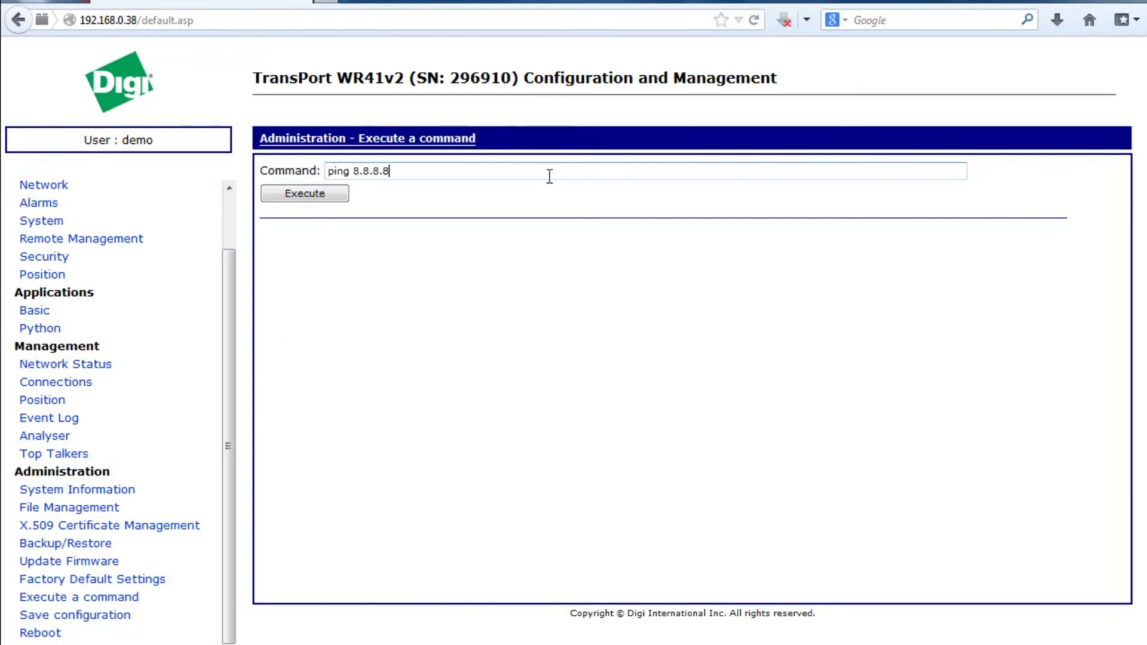
text( 10)
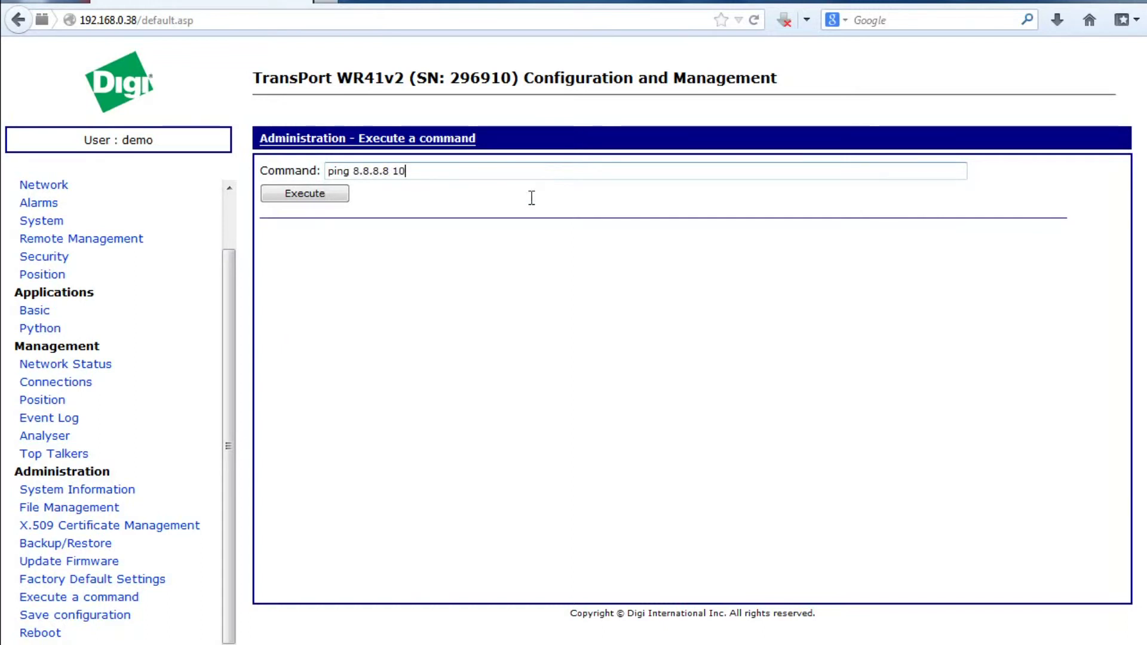
click(306, 196)
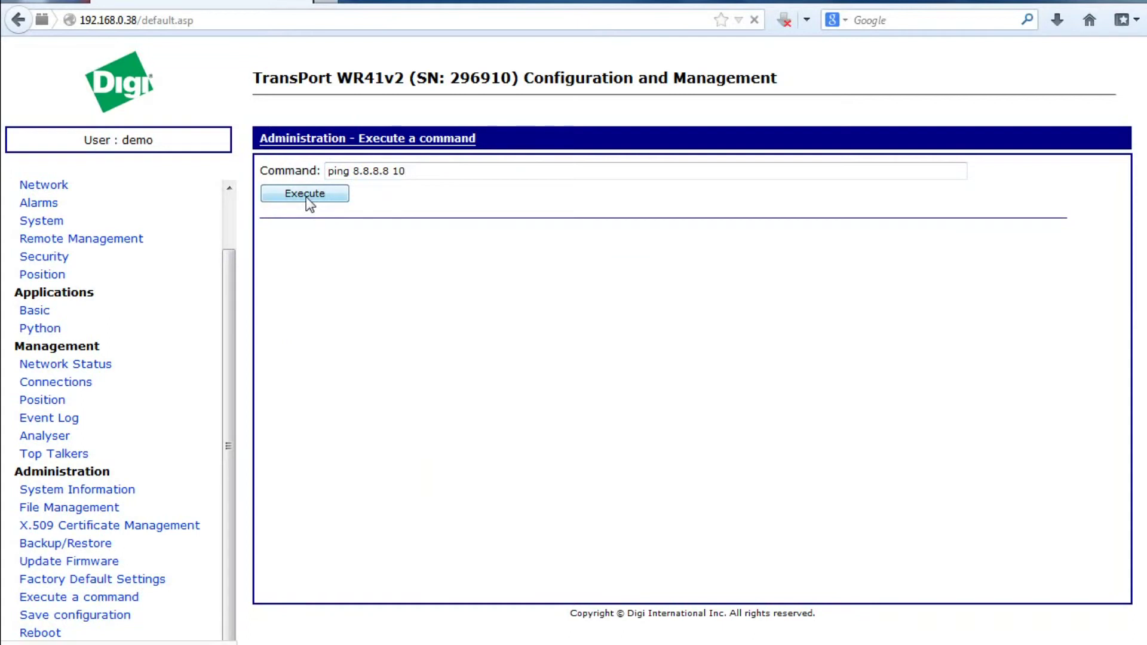
- Return to the Home page and load the router's front-panel applet graphics
scroll(229, 198, up, 2)
scroll(230, 199, up, 1)
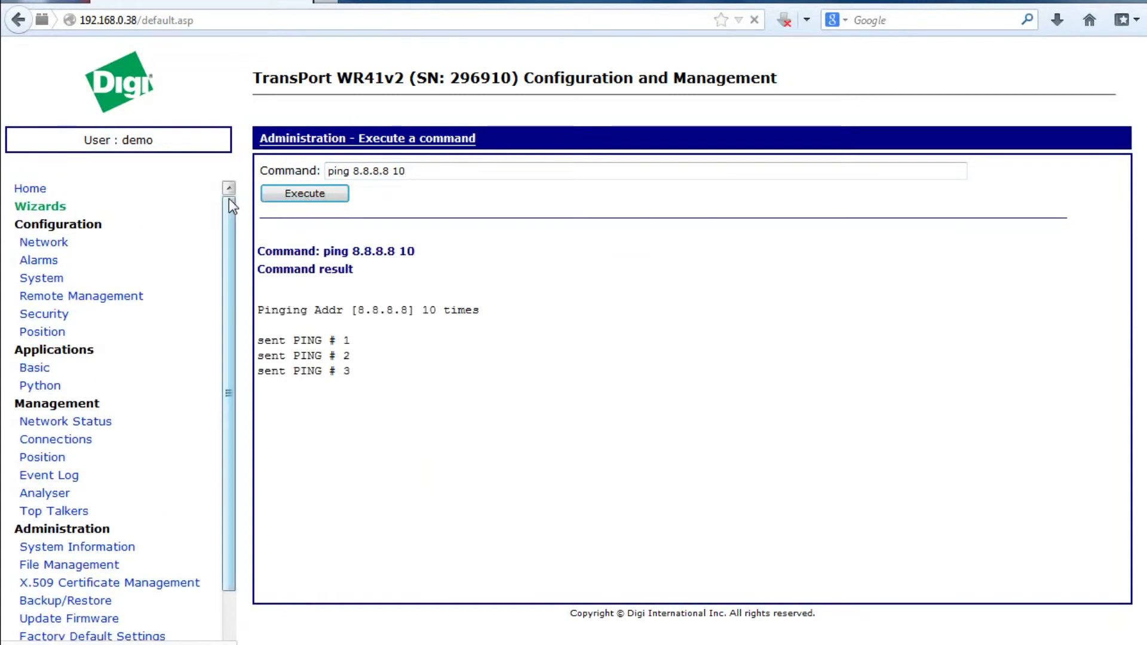
click(30, 188)
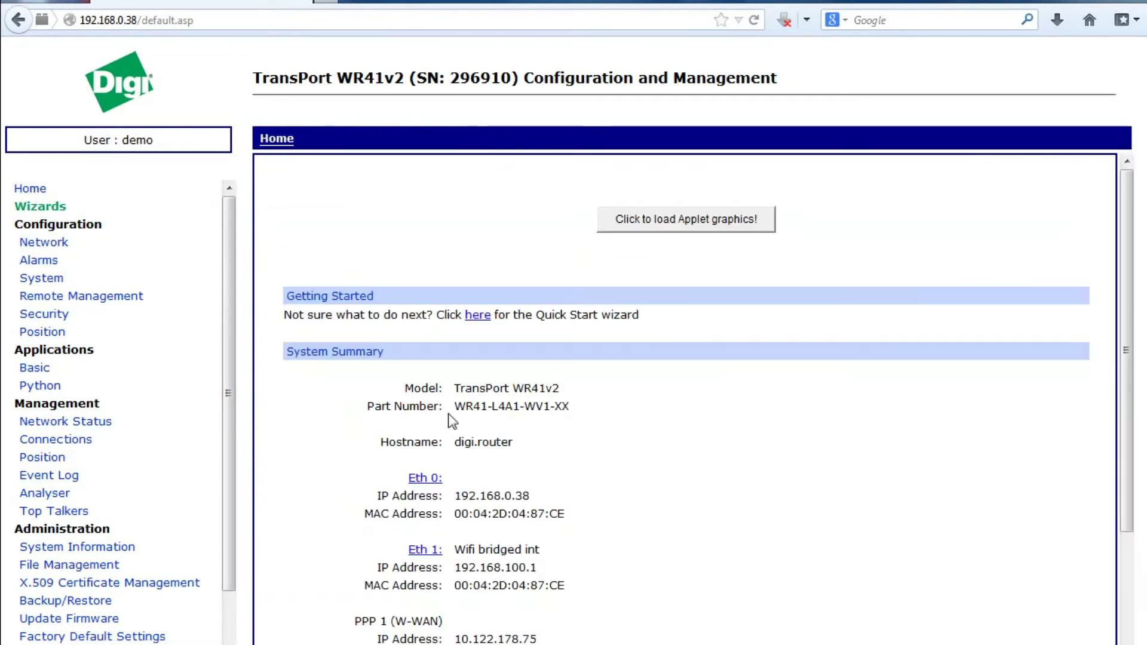
click(703, 224)
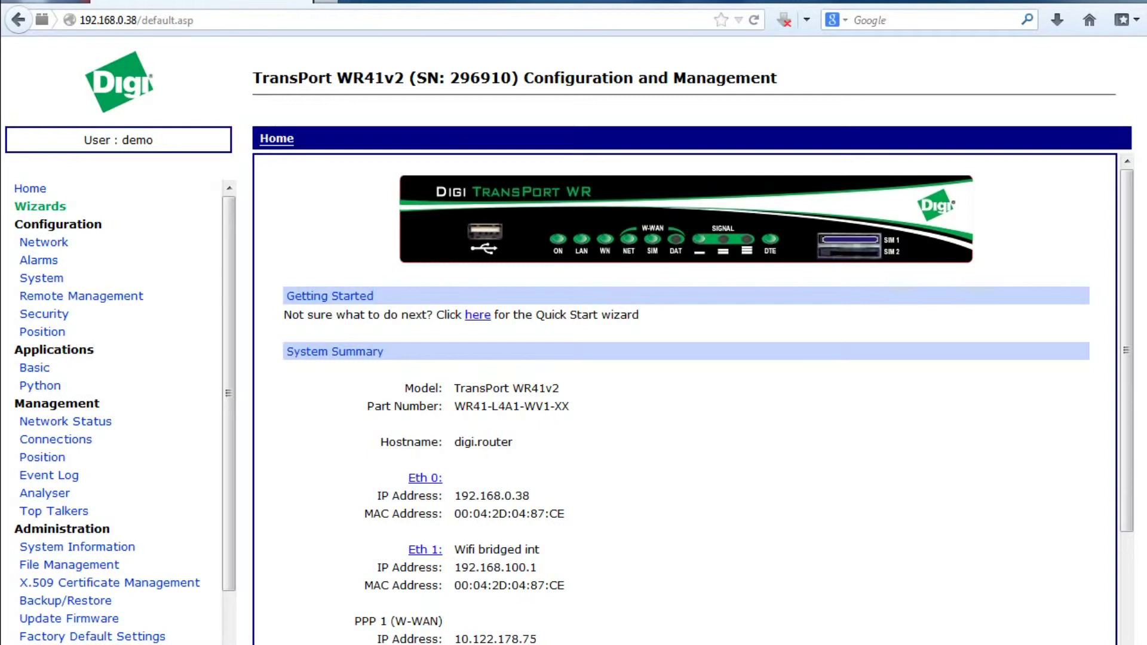
- Try connecting the laptop to the WR41v2 wireless network
click(1016, 644)
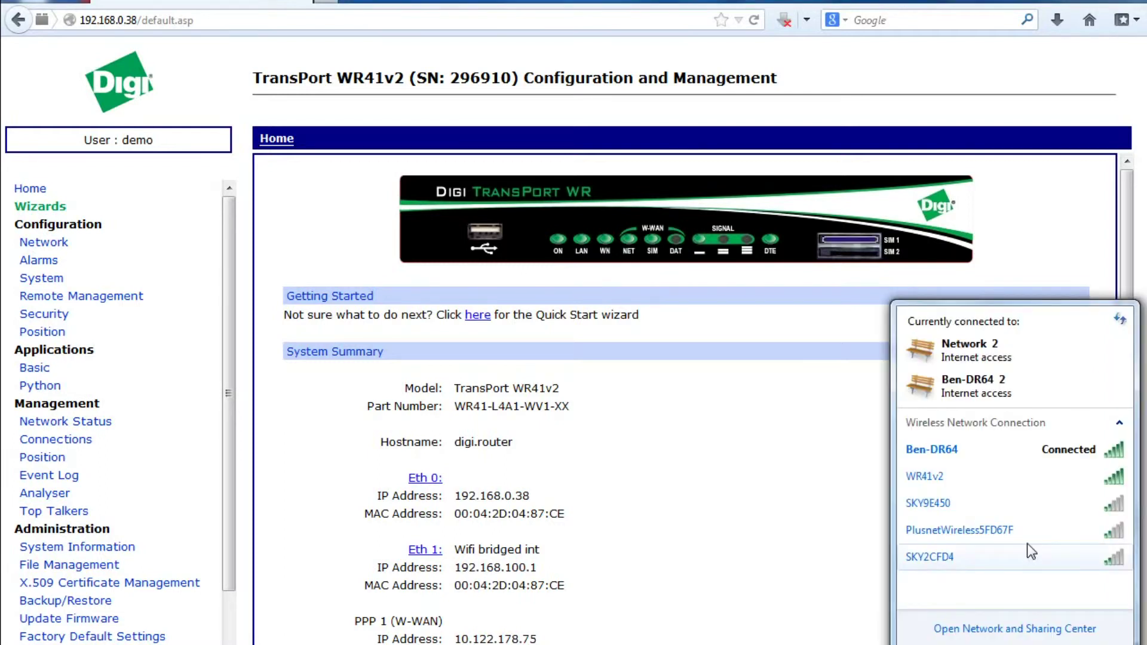
mouse_move(964, 476)
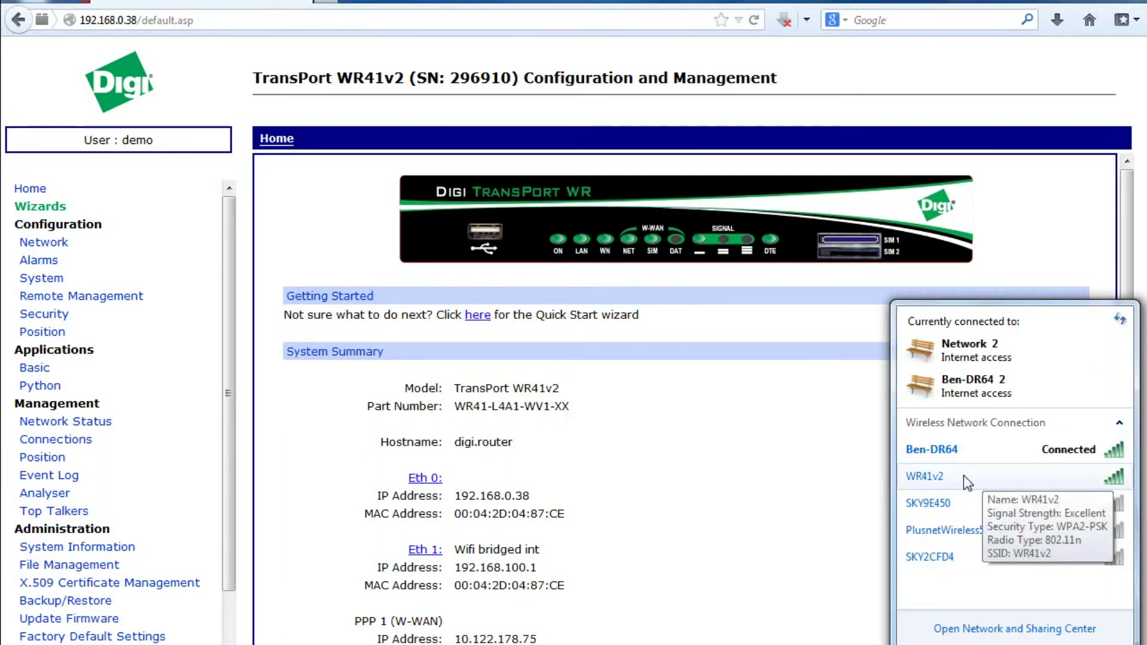
click(999, 482)
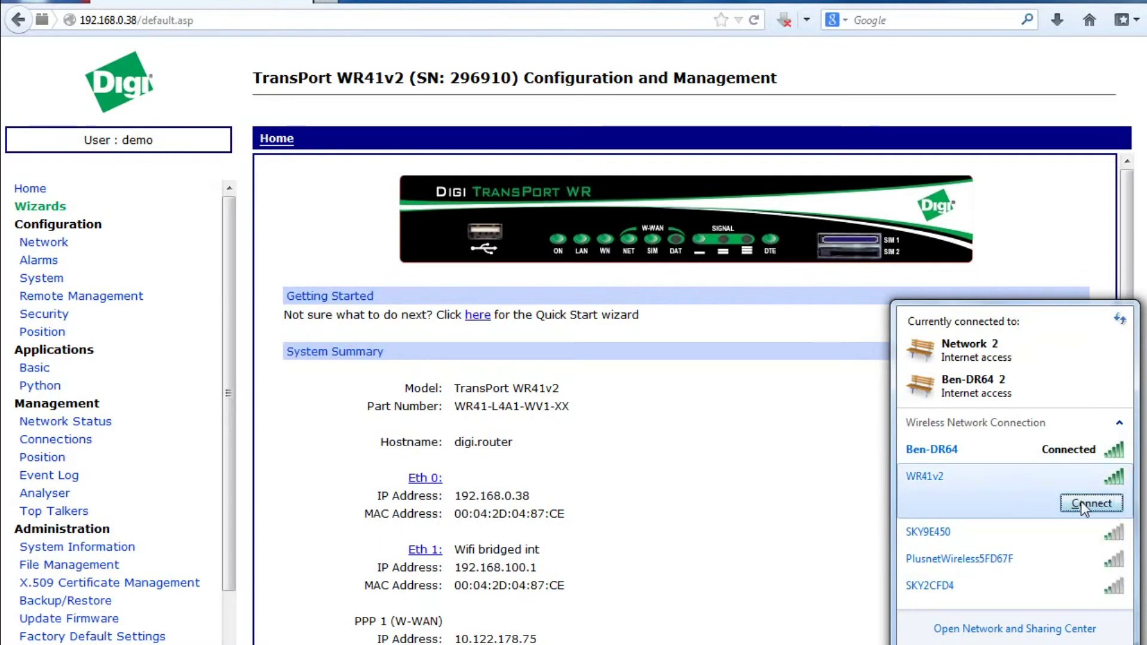
click(1096, 500)
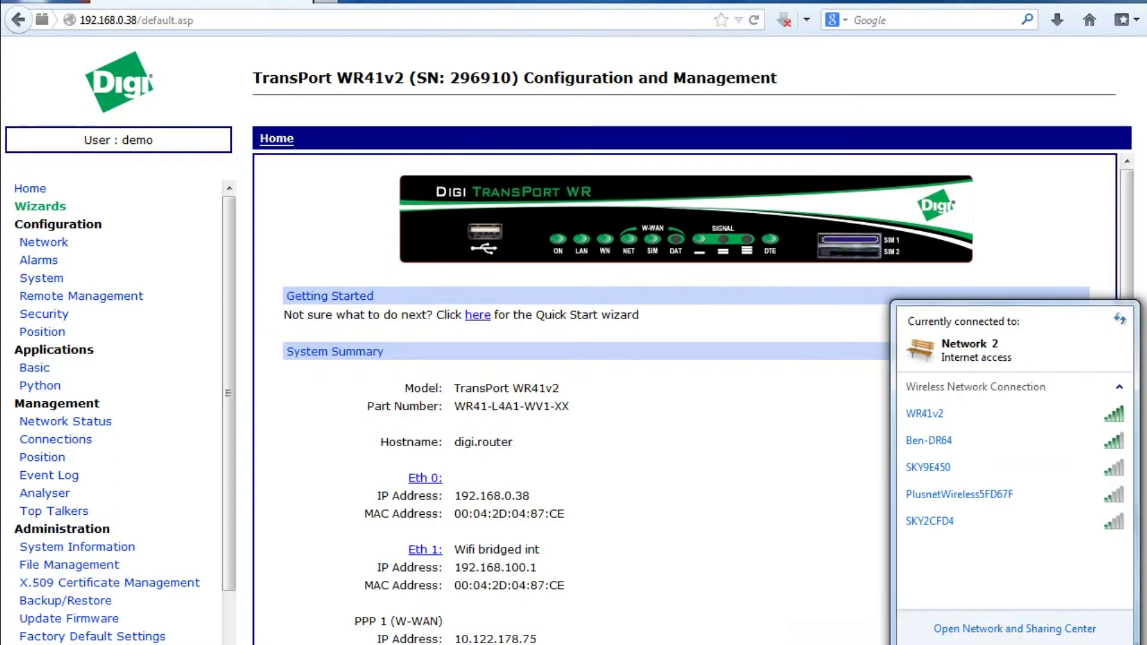
- Re-enter the network security key in the WR41v2 properties, then connect again
right_click(1047, 413)
click(1072, 424)
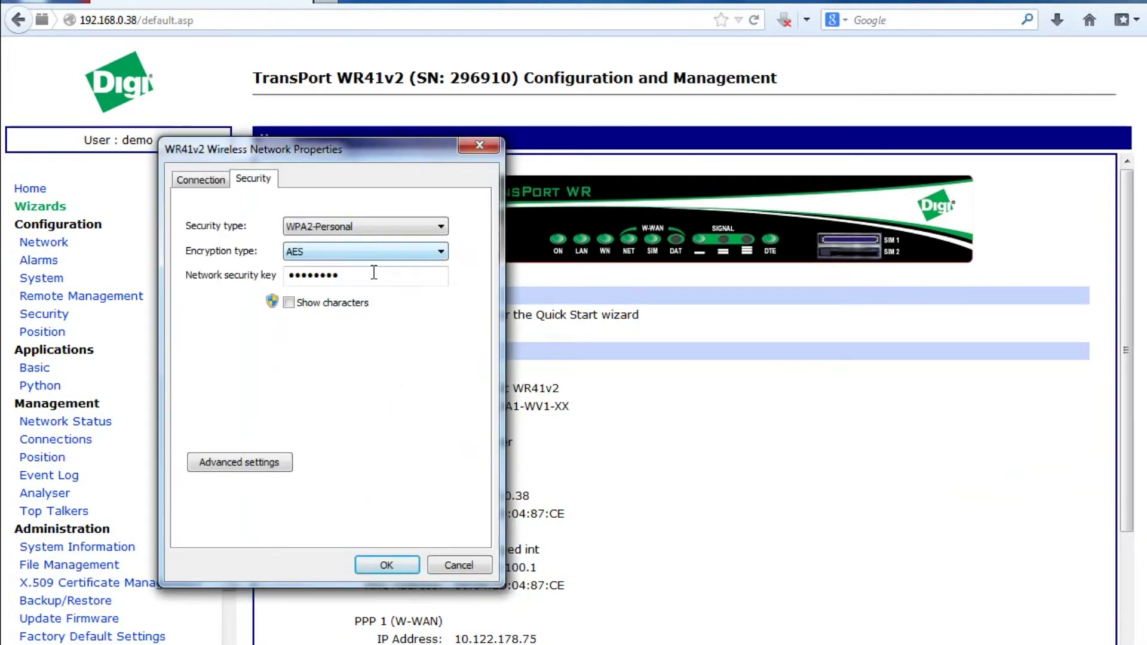
click(374, 273)
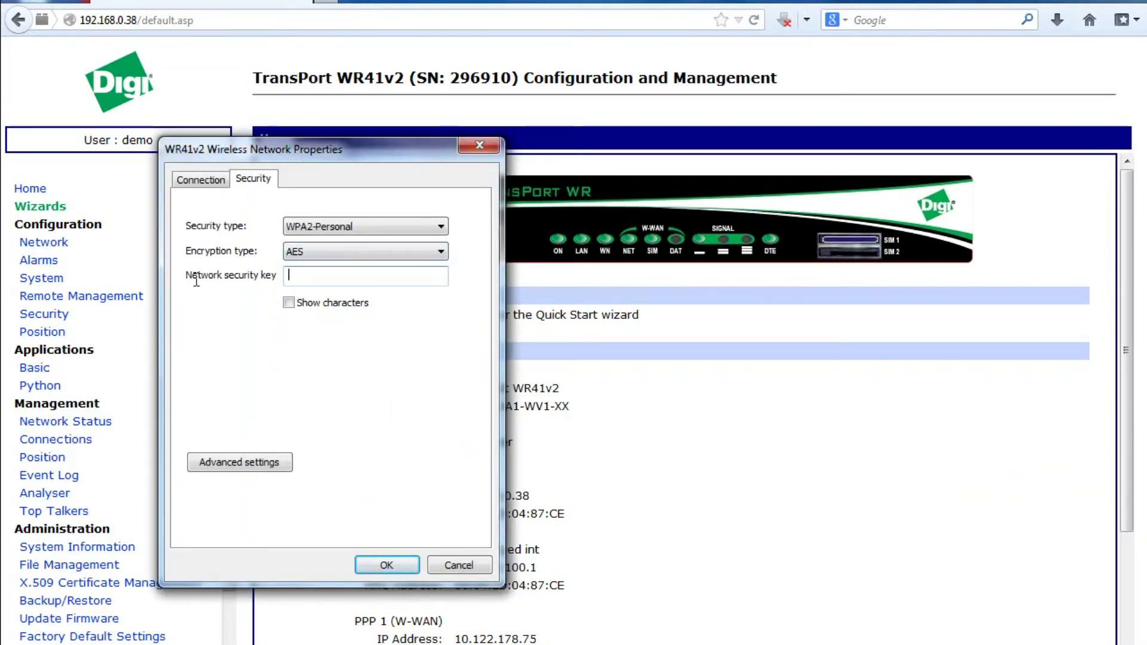
click(289, 303)
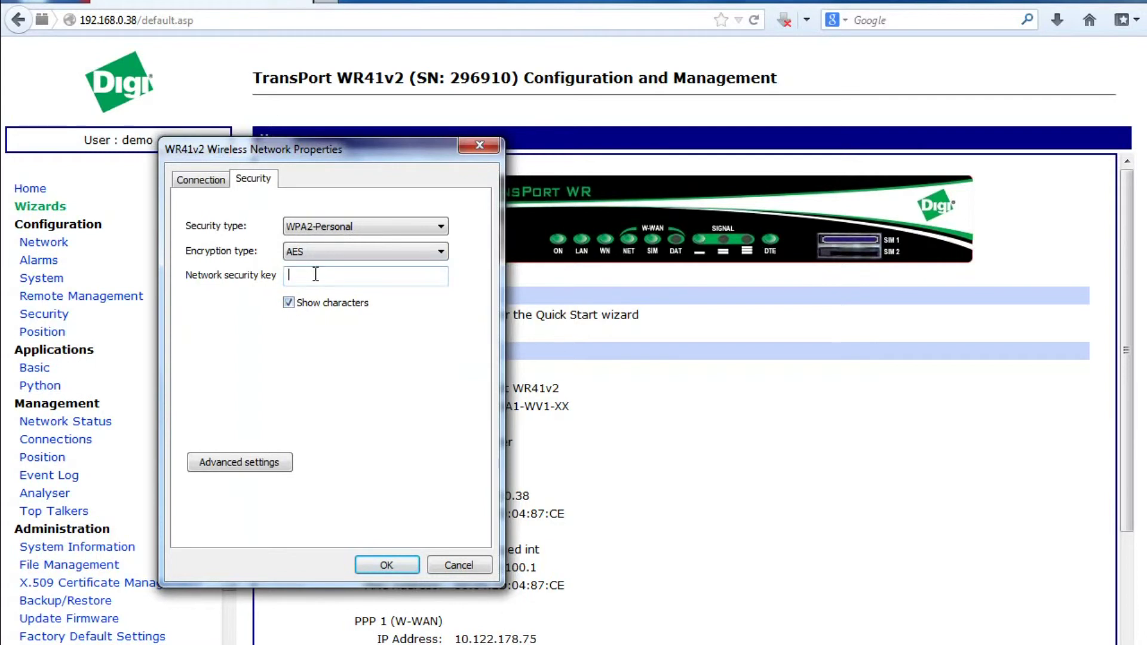
text(testtesttest)
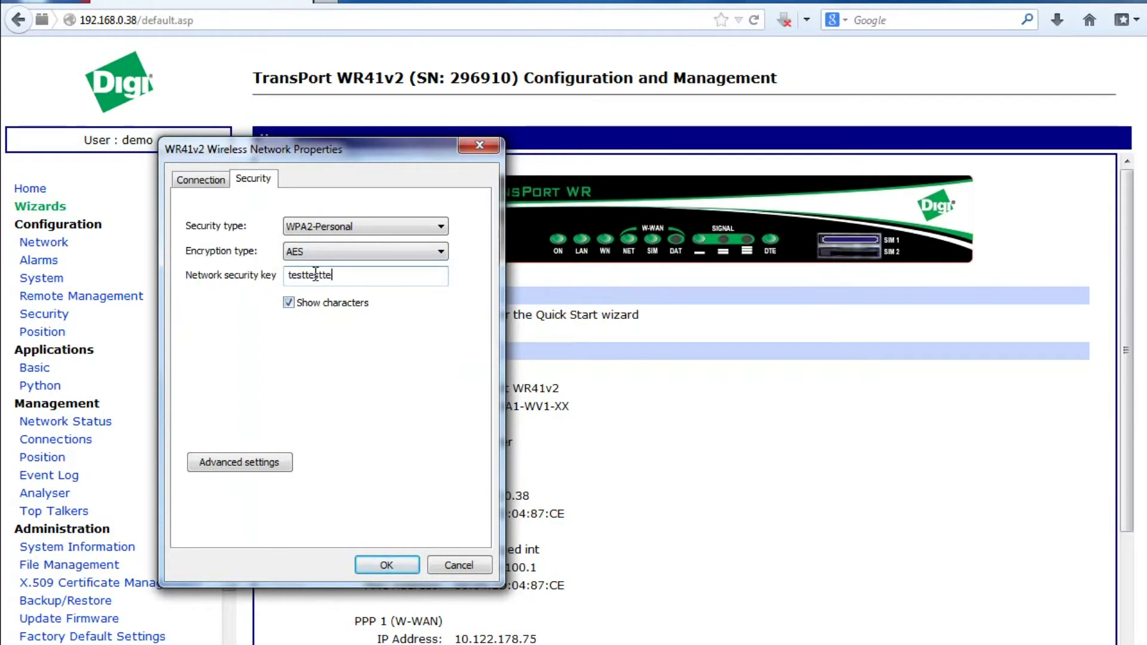
click(386, 566)
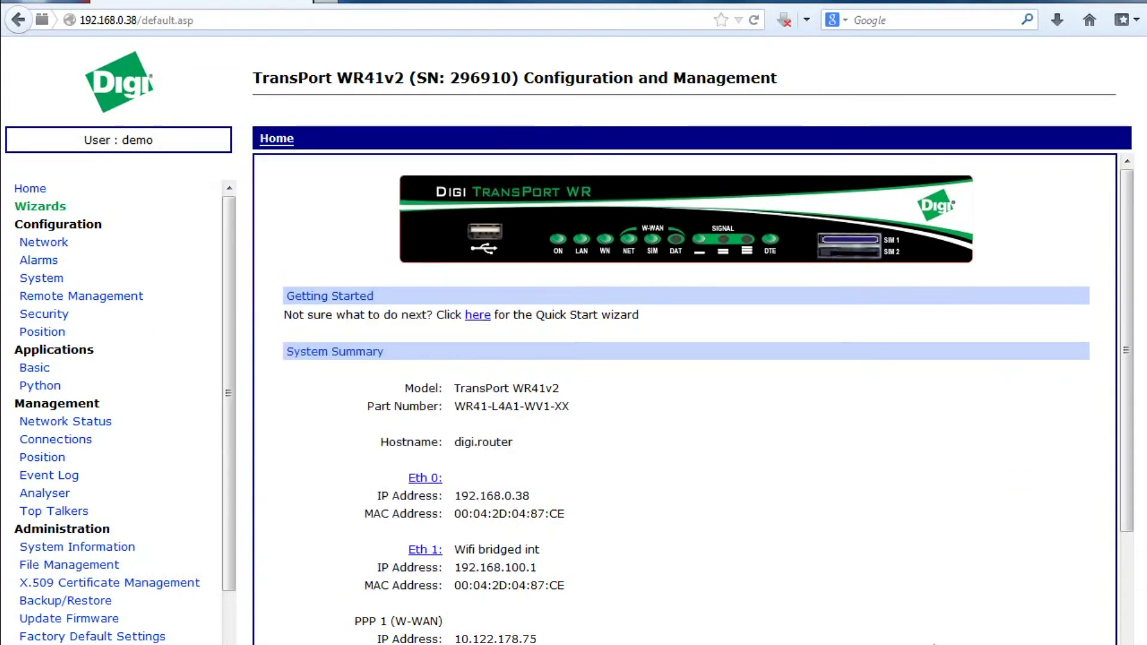
click(1016, 482)
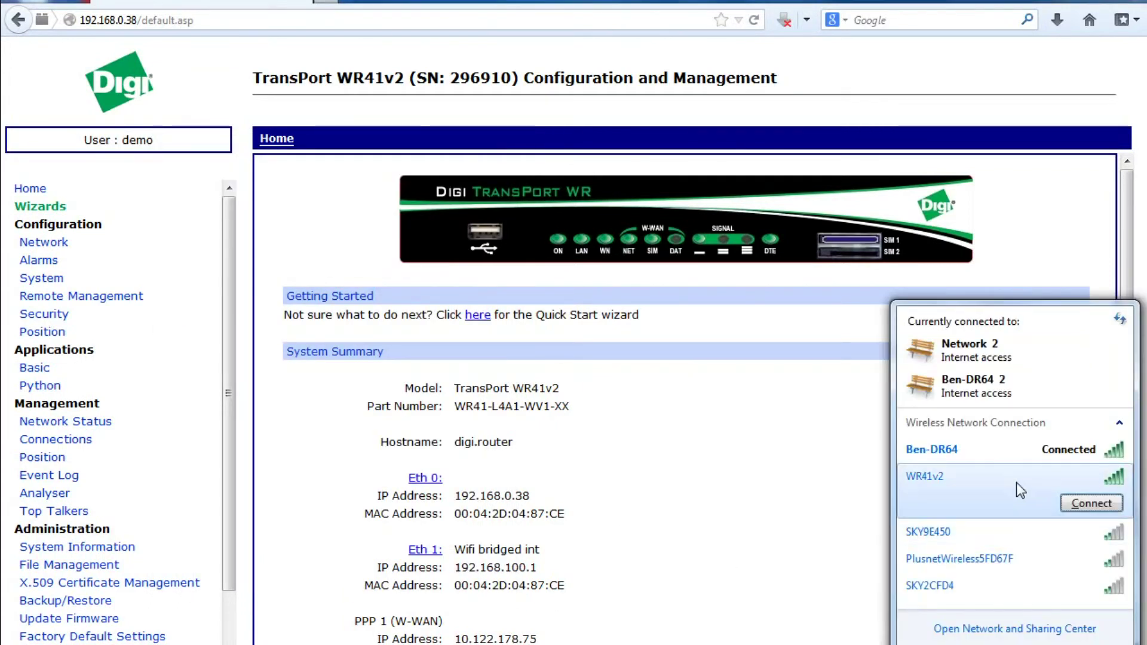
click(1092, 503)
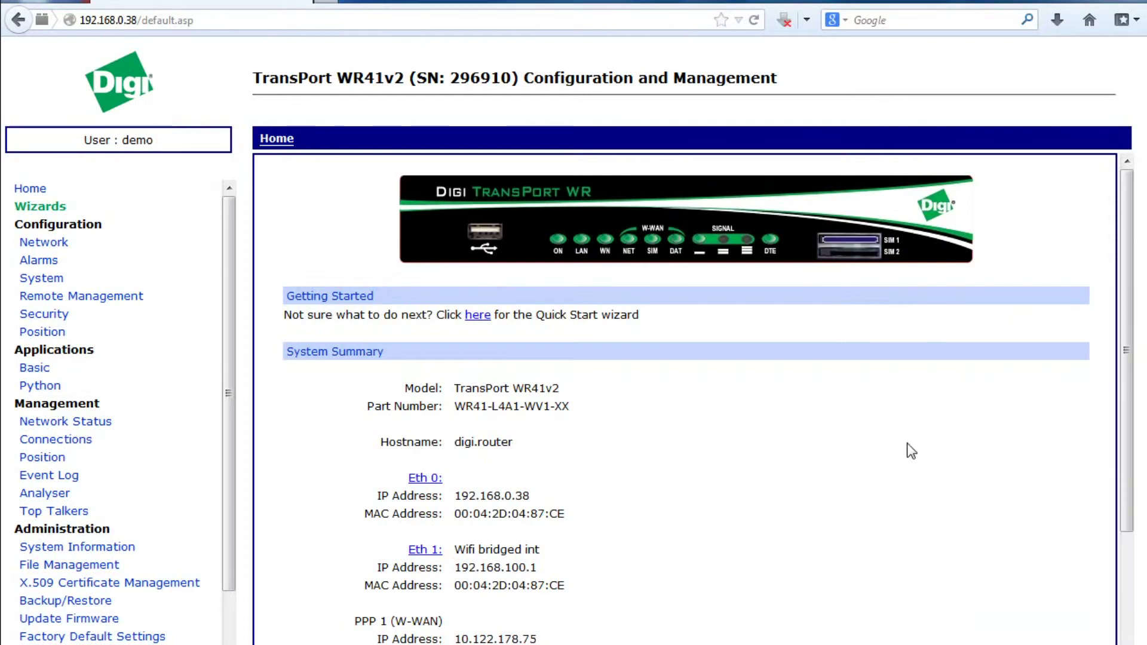
- Run ipconfig to see 192.168.100.2 via gateway 192.168.100.1, then ping 8.8.8.8 with 0% loss
click(1016, 644)
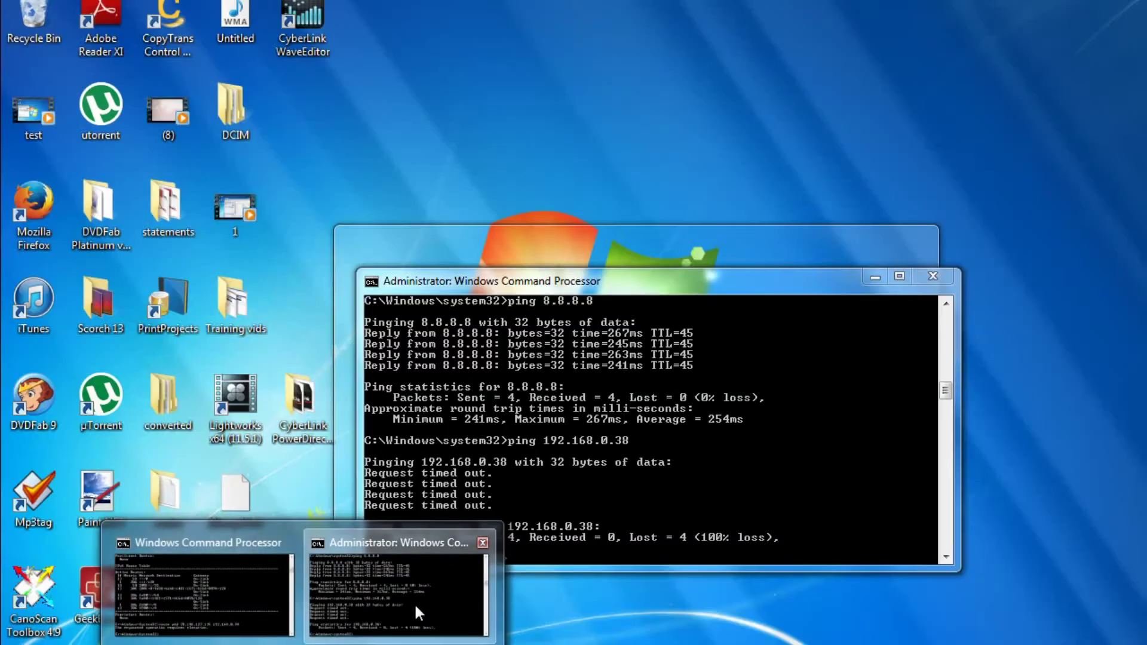
click(415, 603)
text(ping)
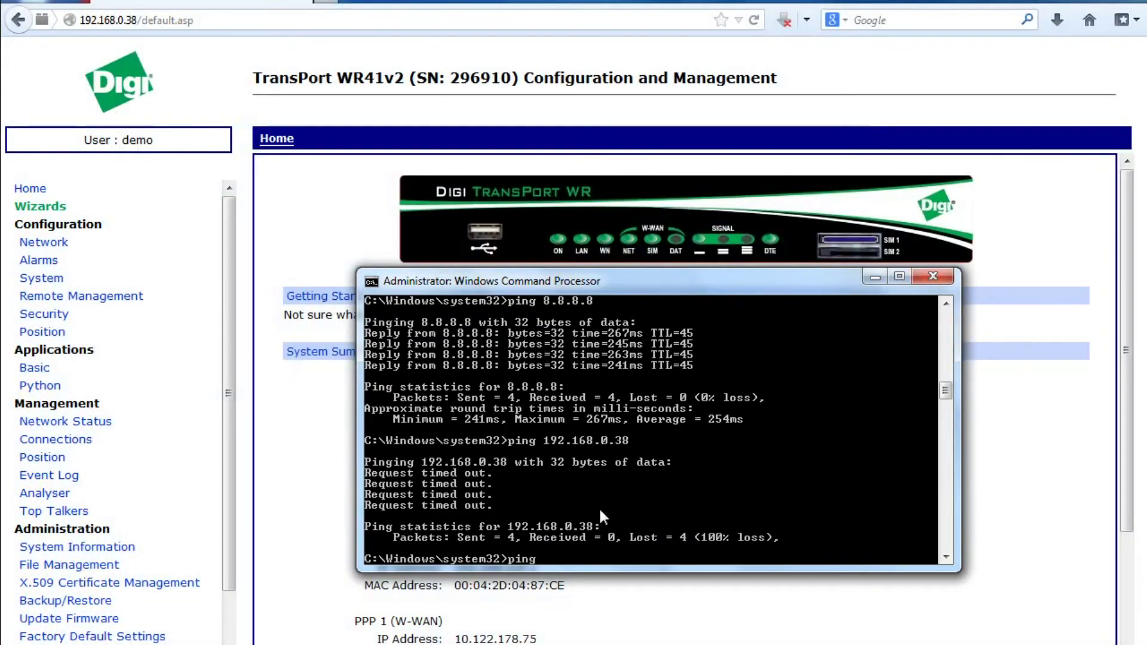
key(BackSpace)
key(BackSpace)
key(BackSpace)
key(BackSpace)
key(BackSpace)
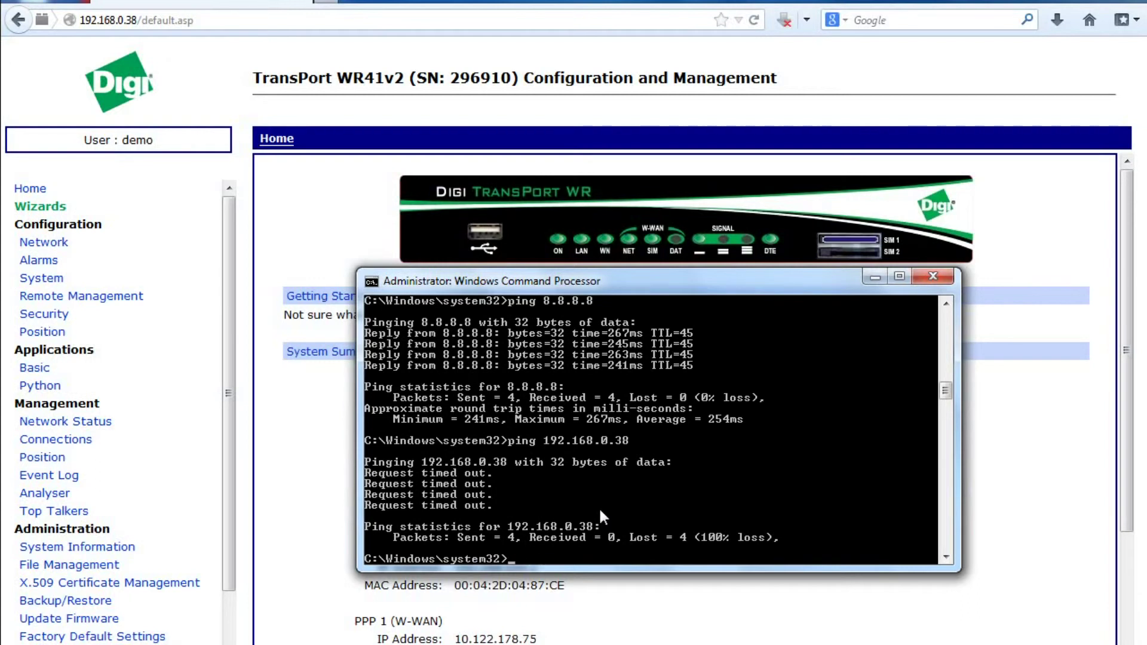
text(ipconfig)
key(Return)
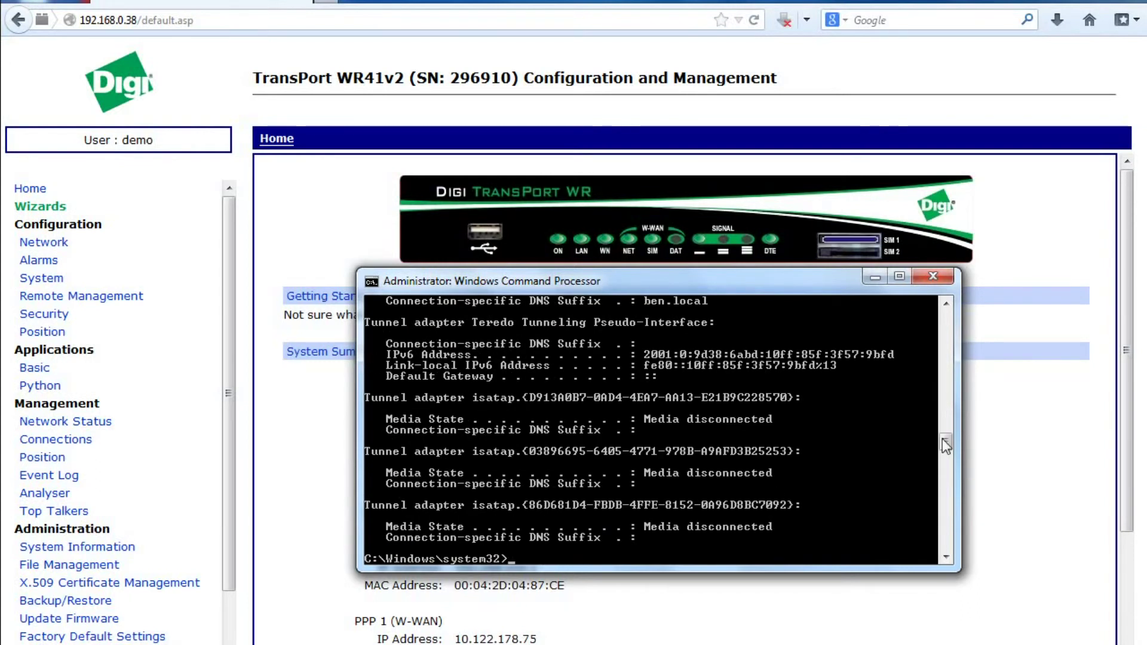
scroll(946, 441, up, 1)
drag(944, 437, 940, 415)
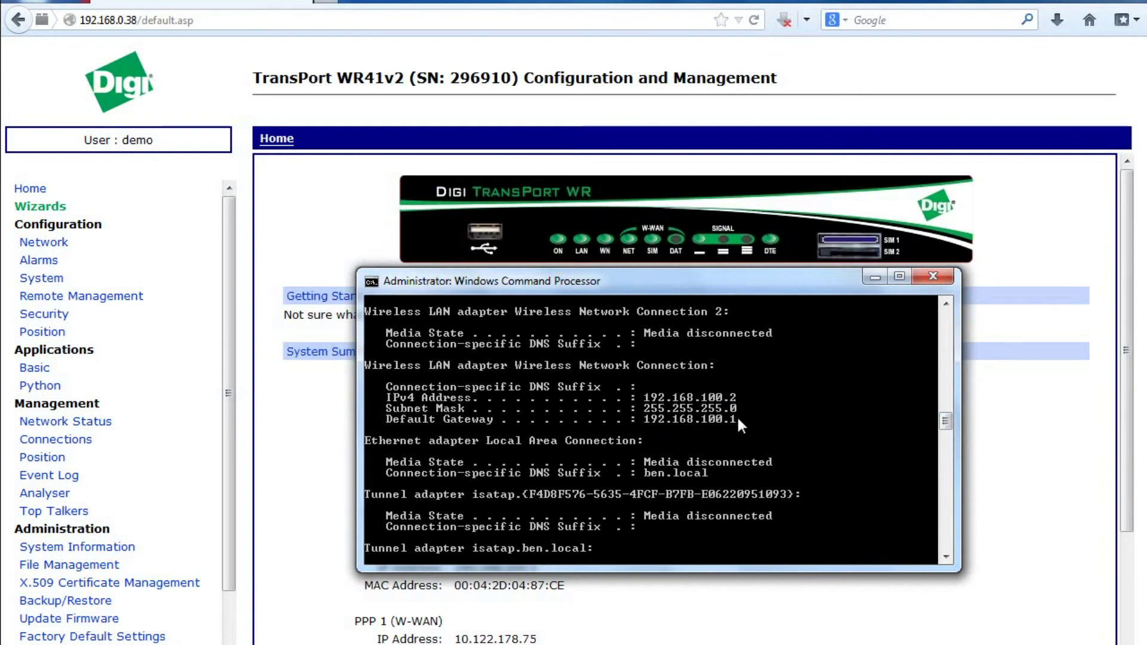
text(ping 8.8.8.8)
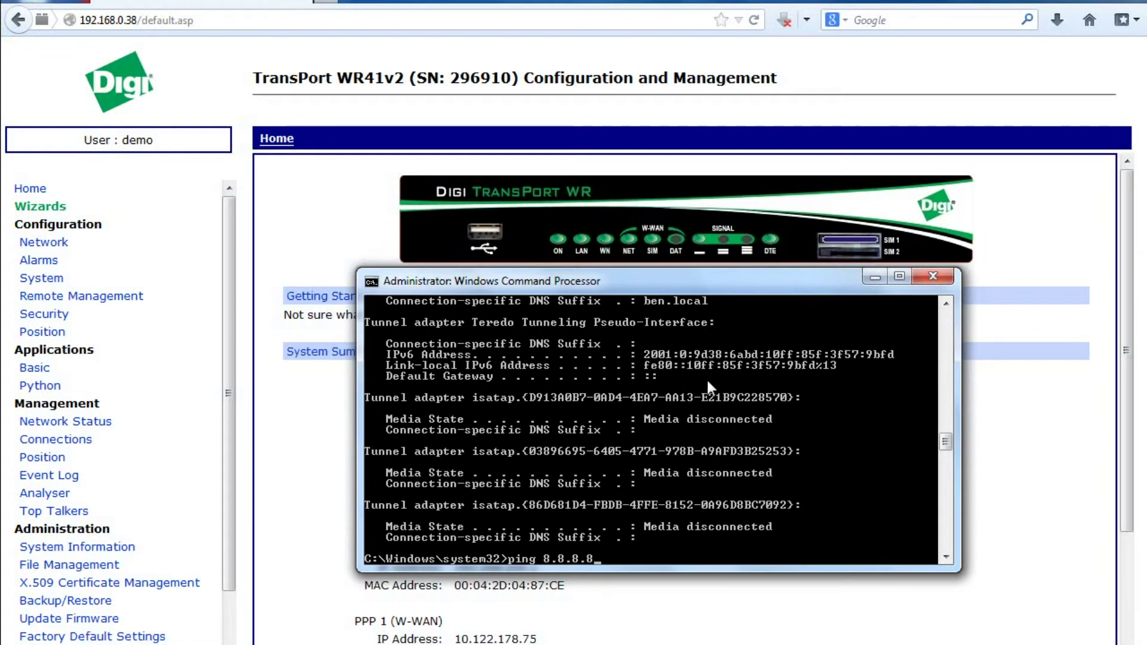
key(Return)
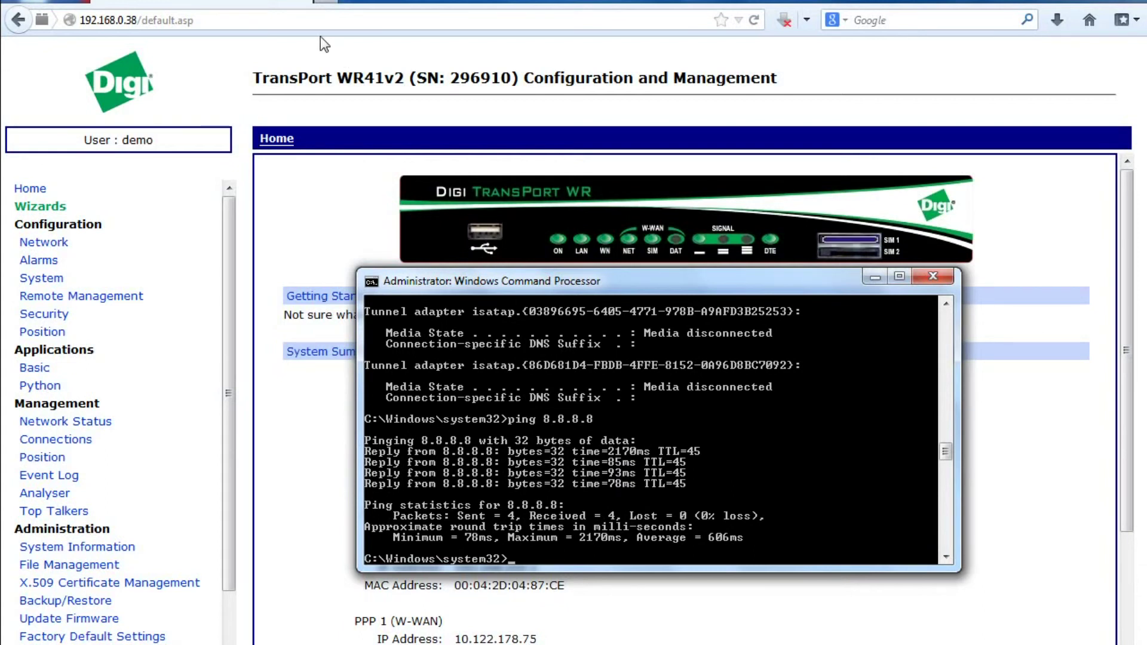
- Browse to 192.168.100.1 and log in to the router, declining to save the password
click(292, 20)
text(192.)
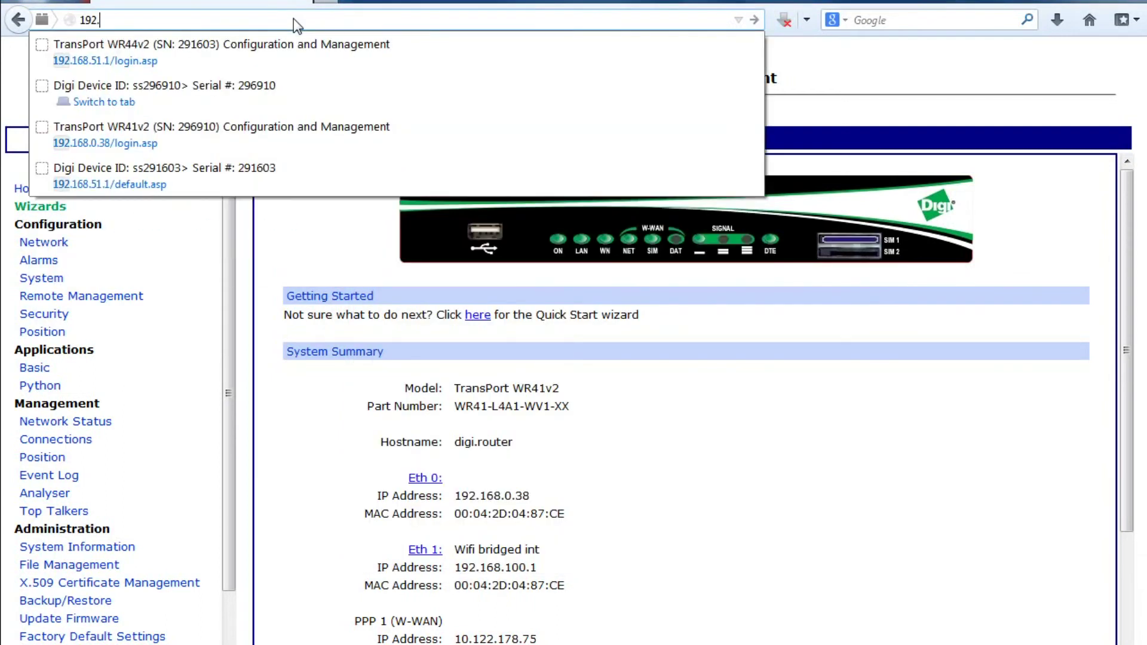
text(168.)
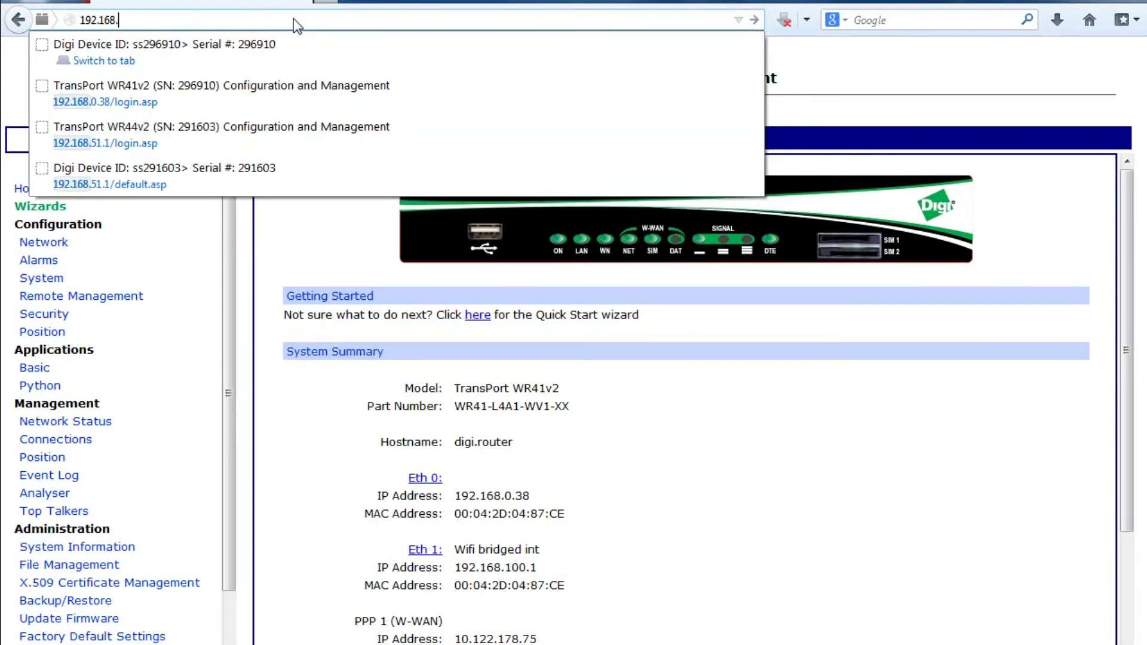
text(100.1)
key(Return)
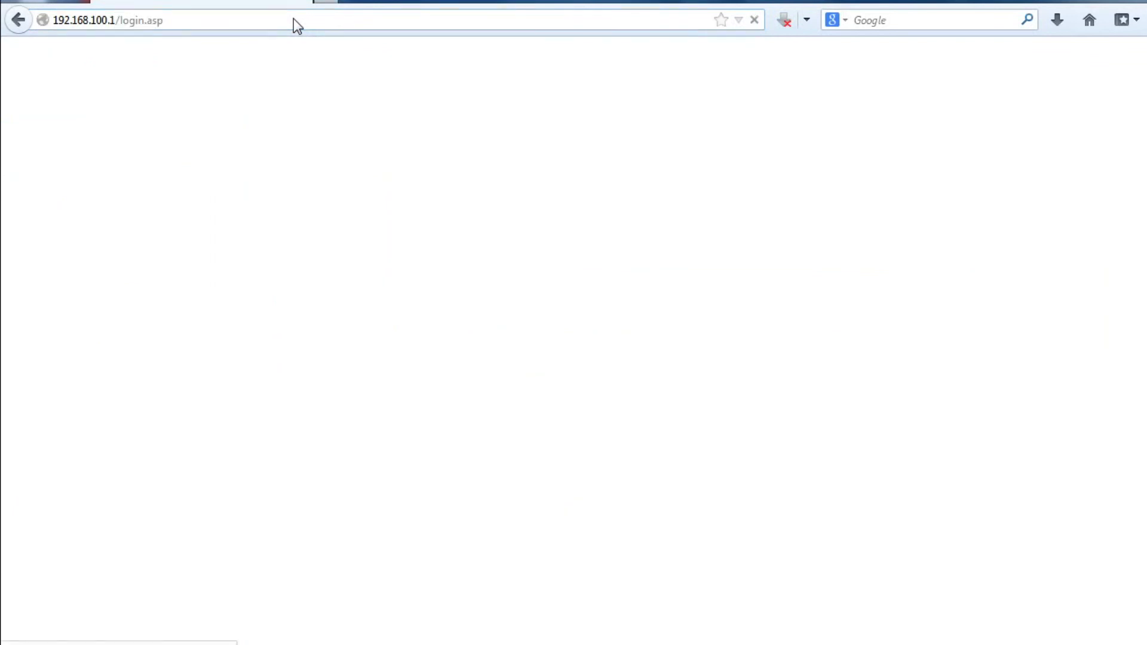
text(demo)
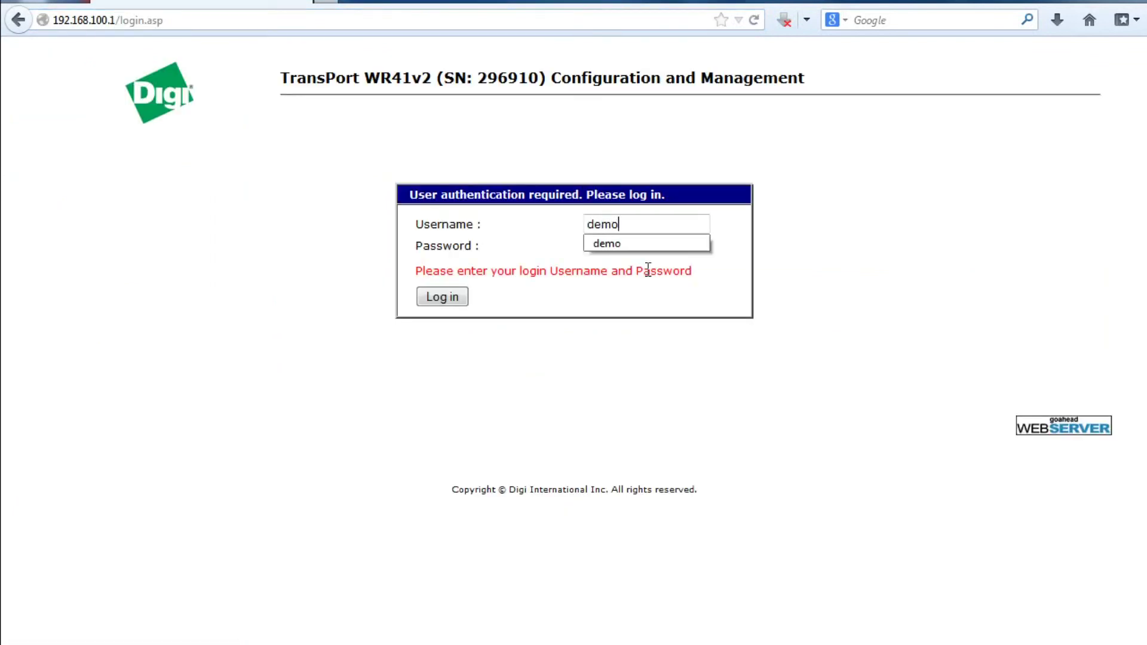
key(Tab)
key(Return)
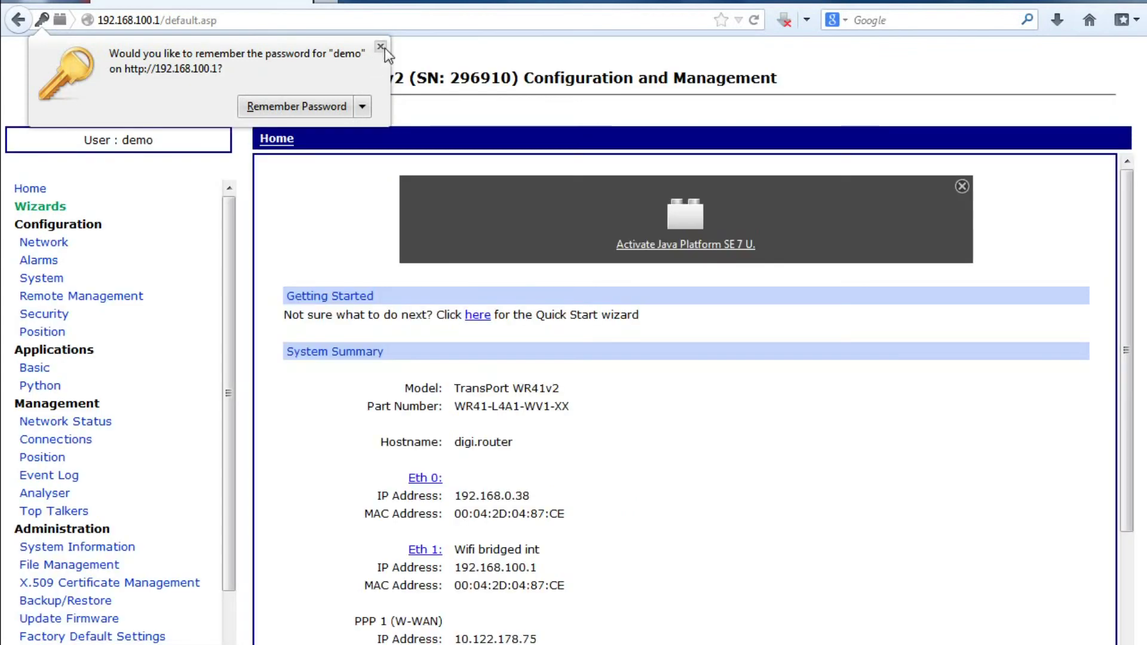
click(382, 46)
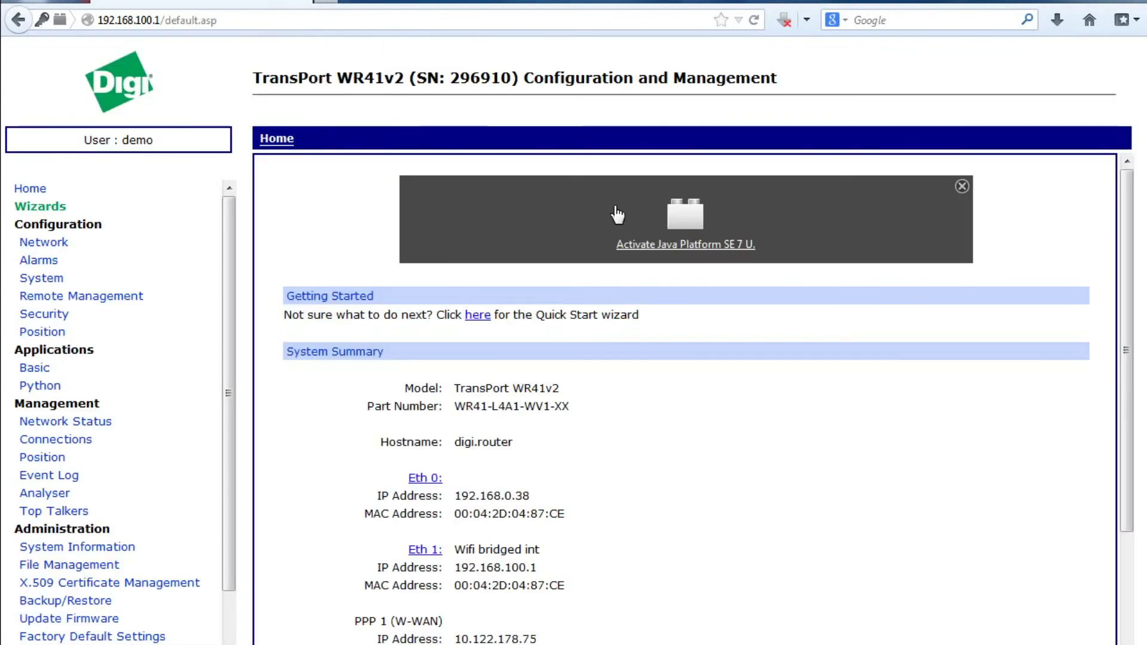
- Allow and run Java, then load the router's front-panel applet graphics
click(678, 244)
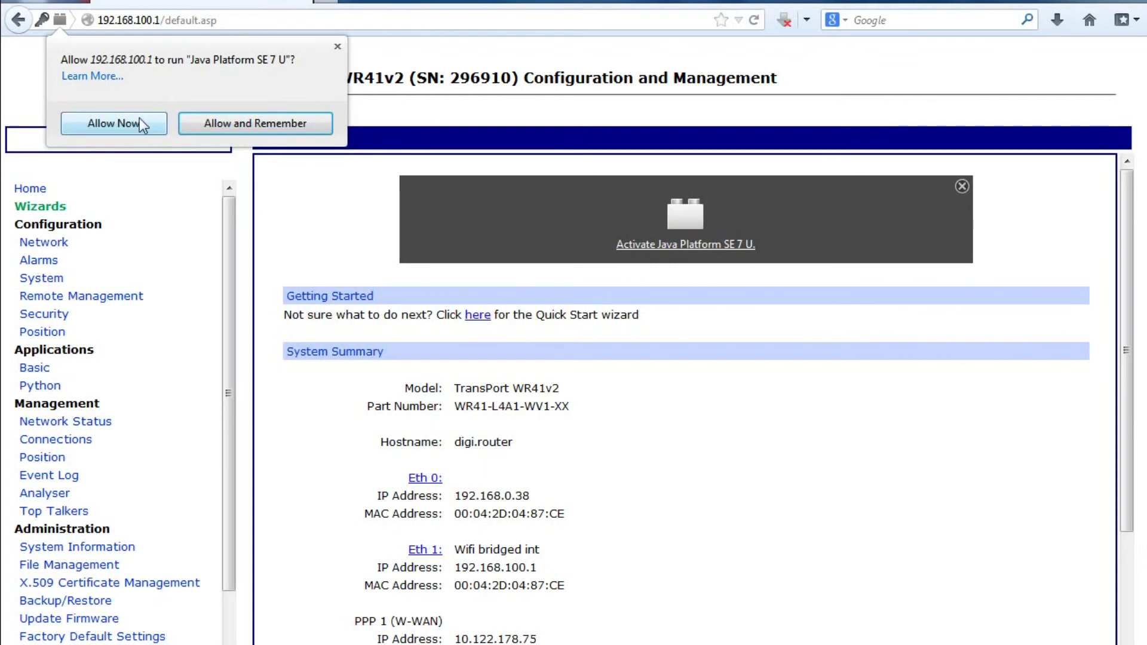
click(292, 123)
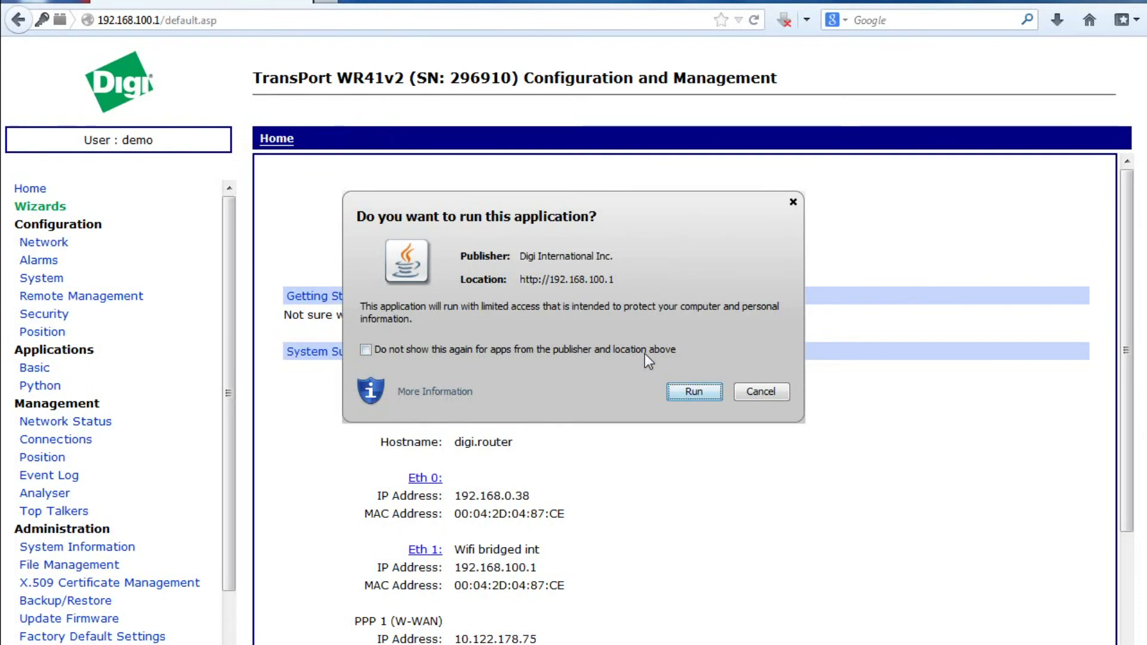
click(702, 393)
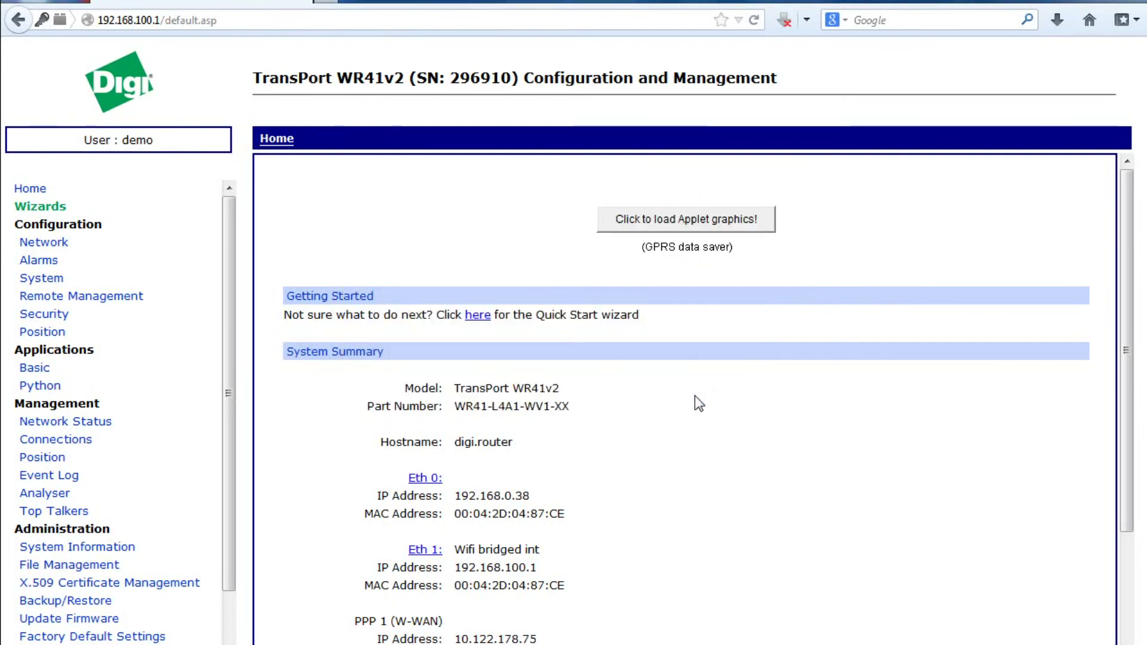
click(671, 220)
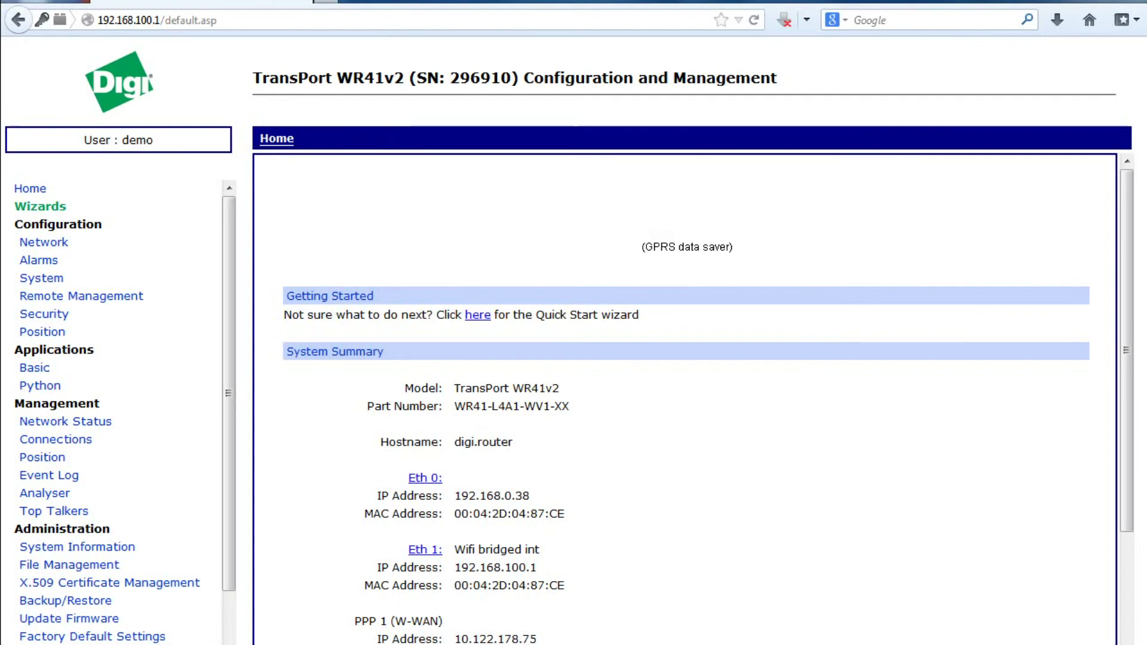
- Recall the ping 8.8.8.8 command and rerun it with -t as a continuous ping
mouse_move(302, 644)
click(389, 607)
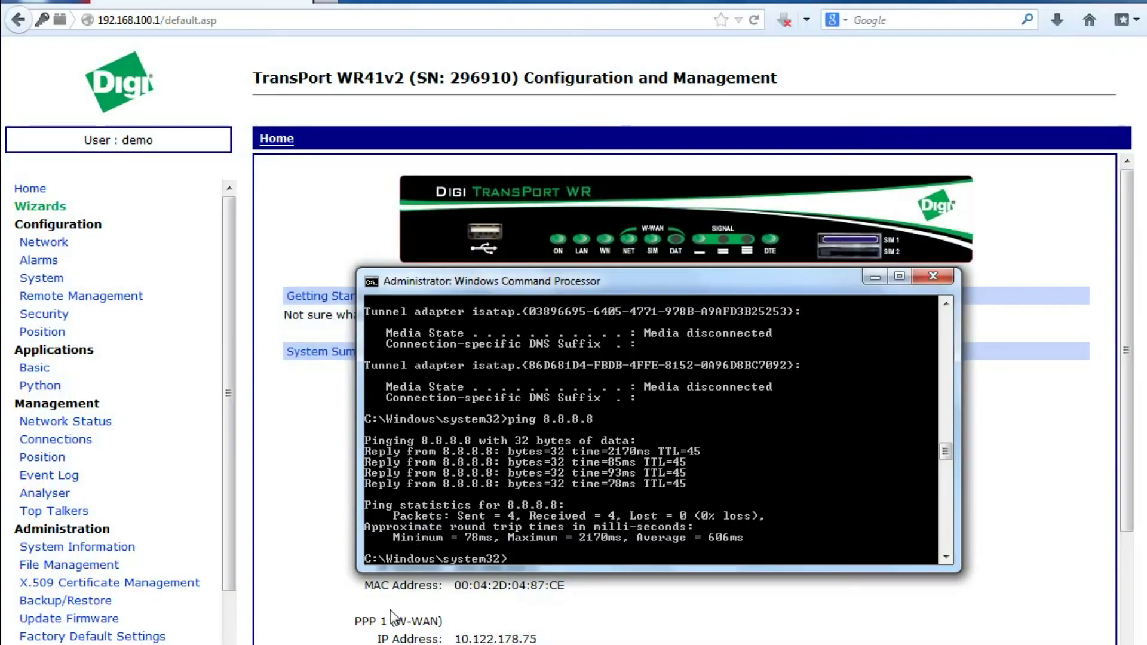
key(Up)
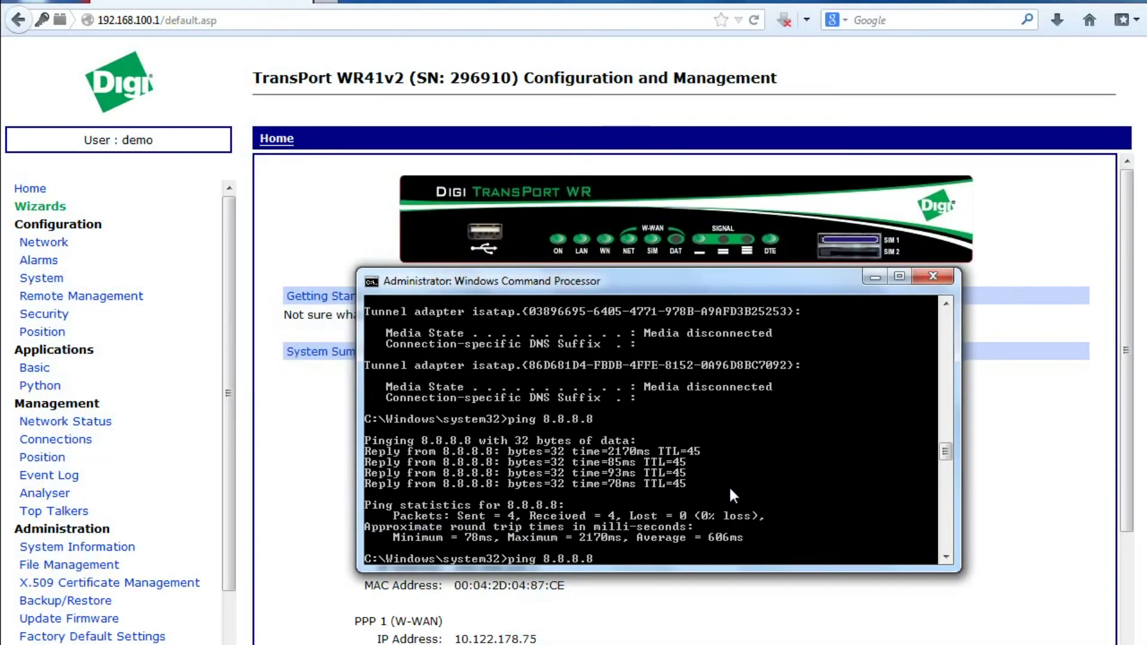
text(-t)
key(Return)
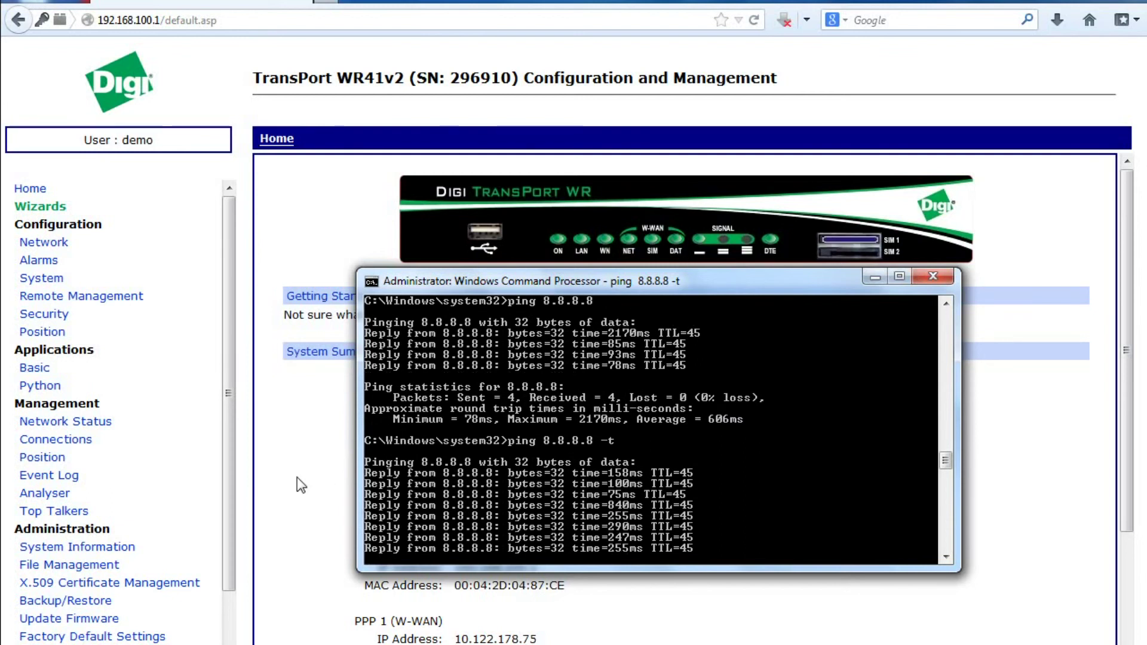
- Check the refreshed Wi-Fi interface status, confirming one connected client
click(110, 426)
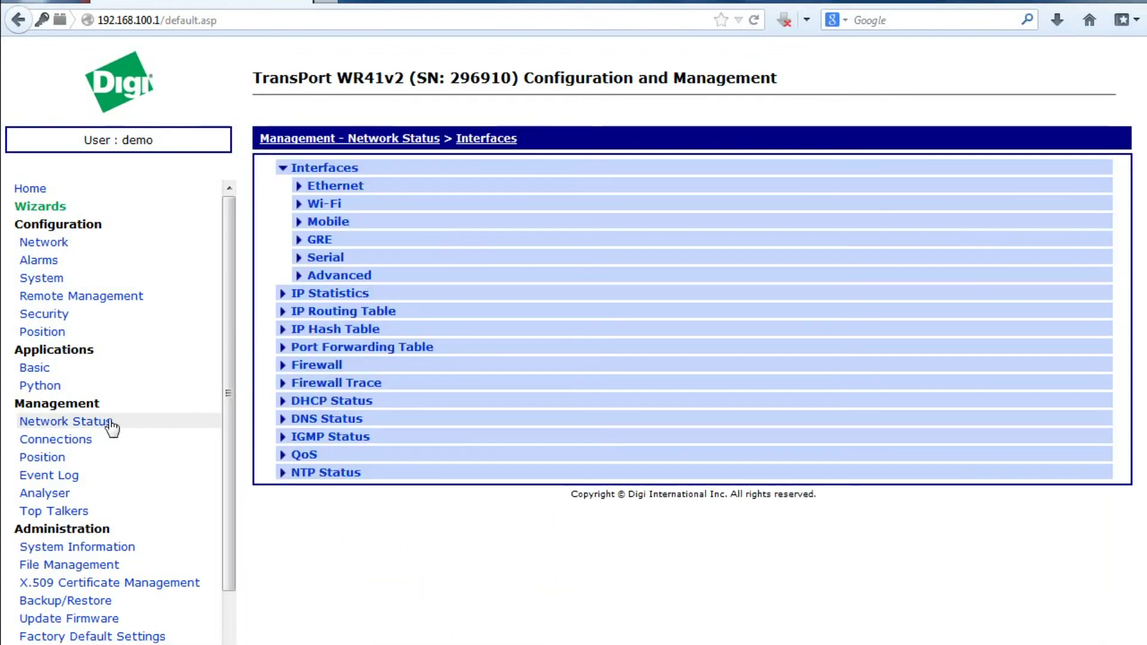
click(338, 205)
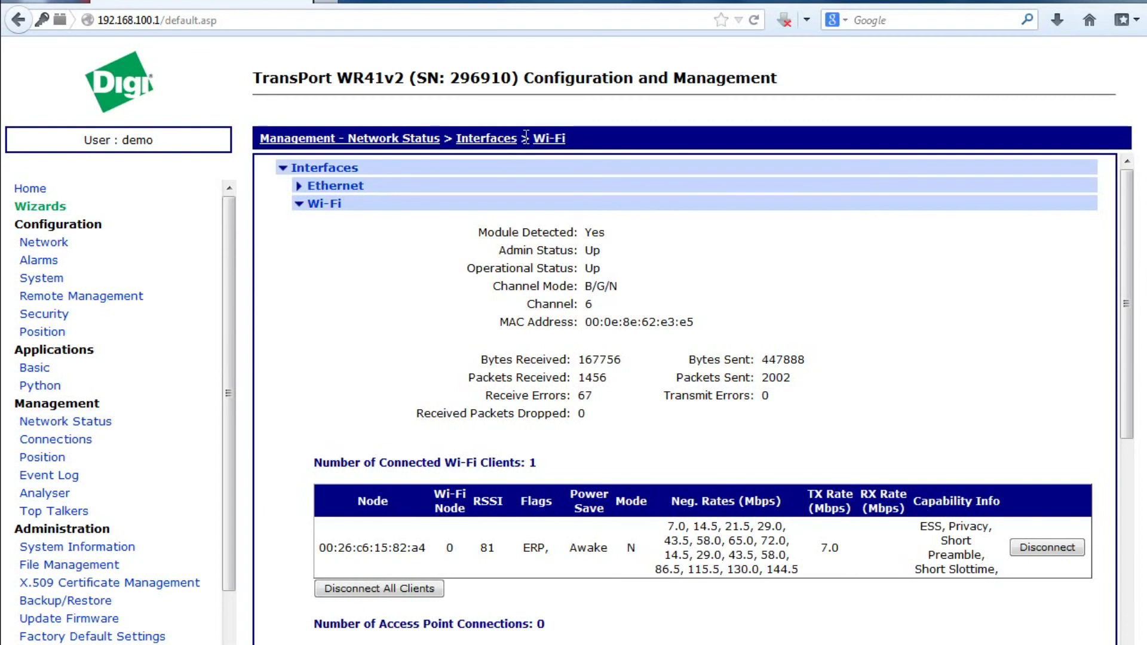
click(548, 138)
scroll(612, 390, down, 4)
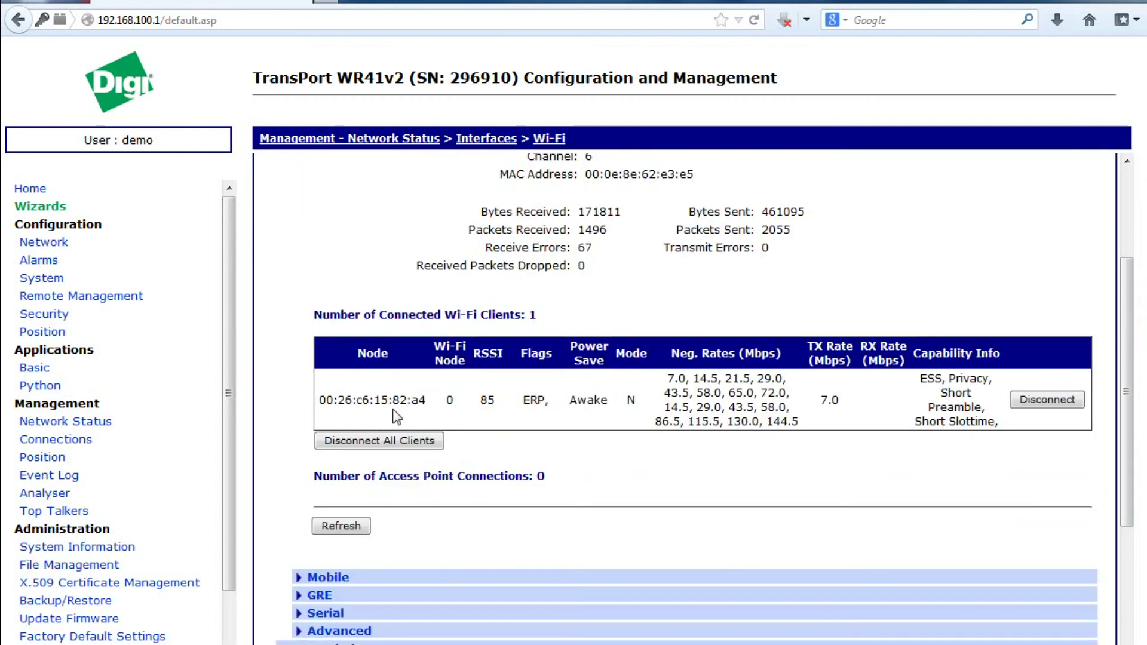
- Review the Mobile interface details, then return Home with the front-panel graphic loaded
click(321, 577)
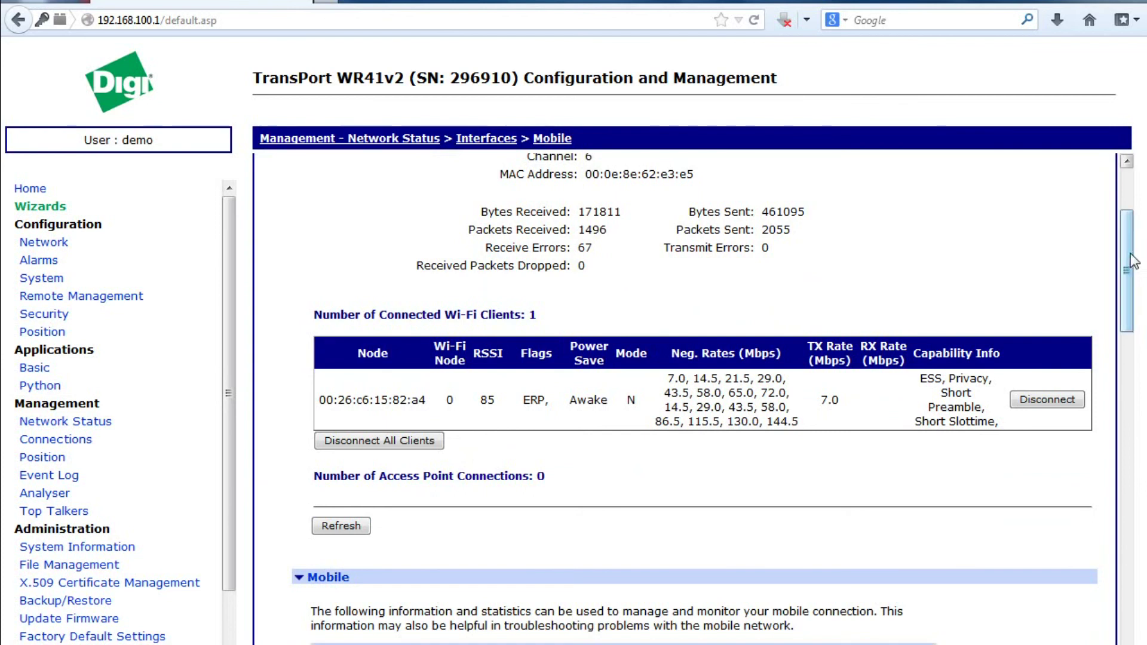
drag(1127, 266, 1128, 369)
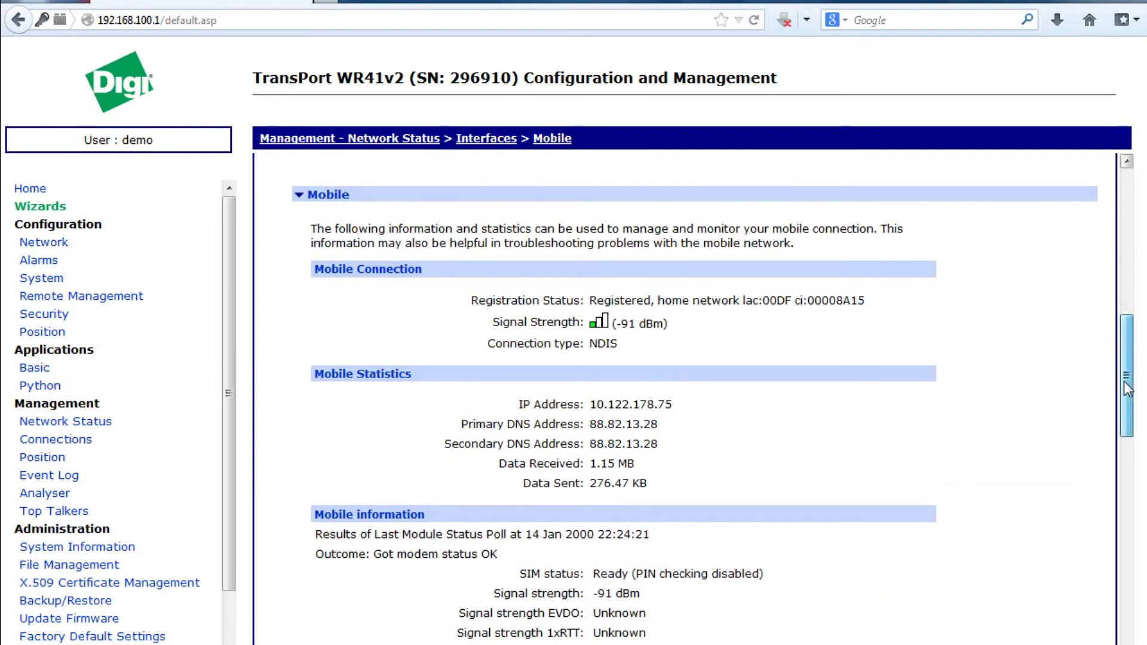
scroll(1124, 381, up, 10)
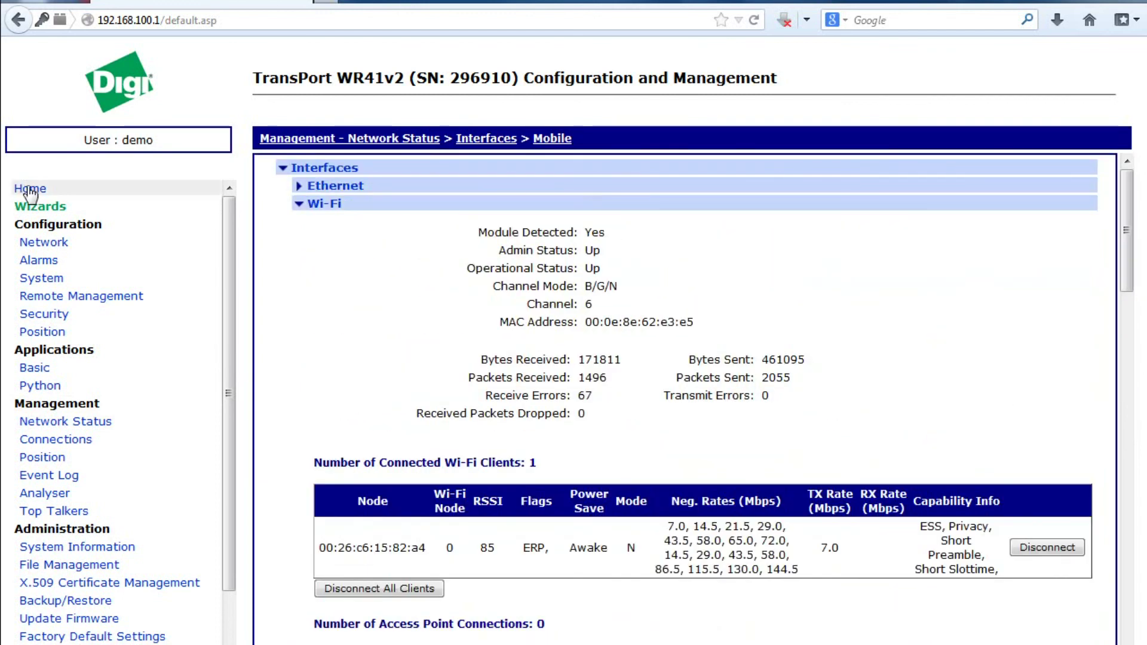
click(28, 189)
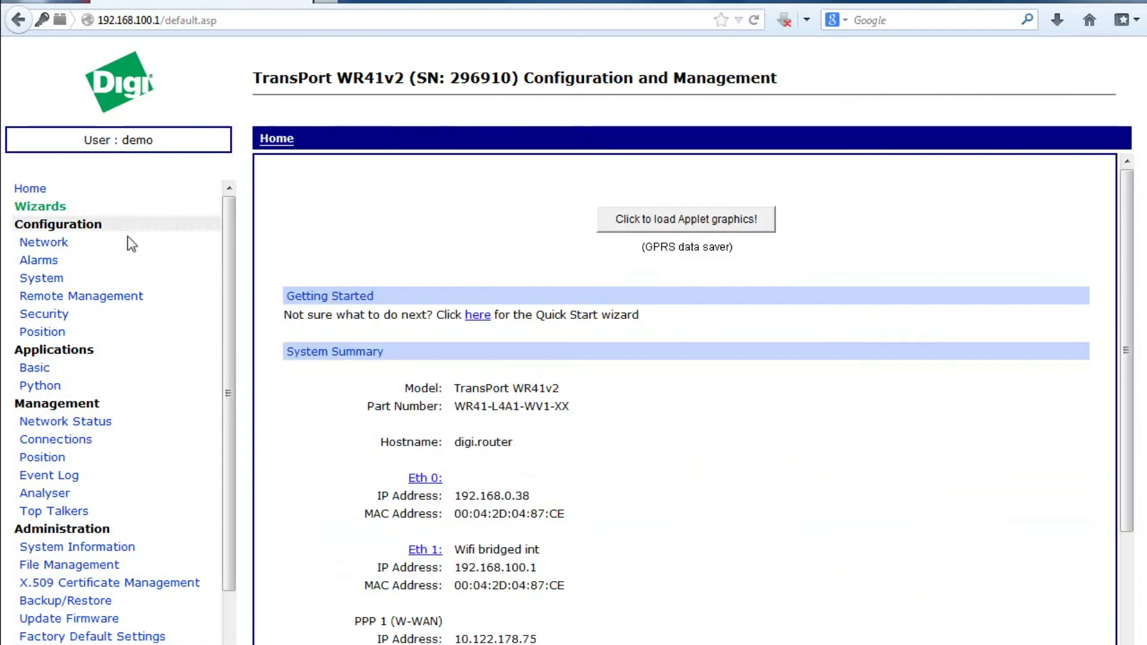
click(690, 226)
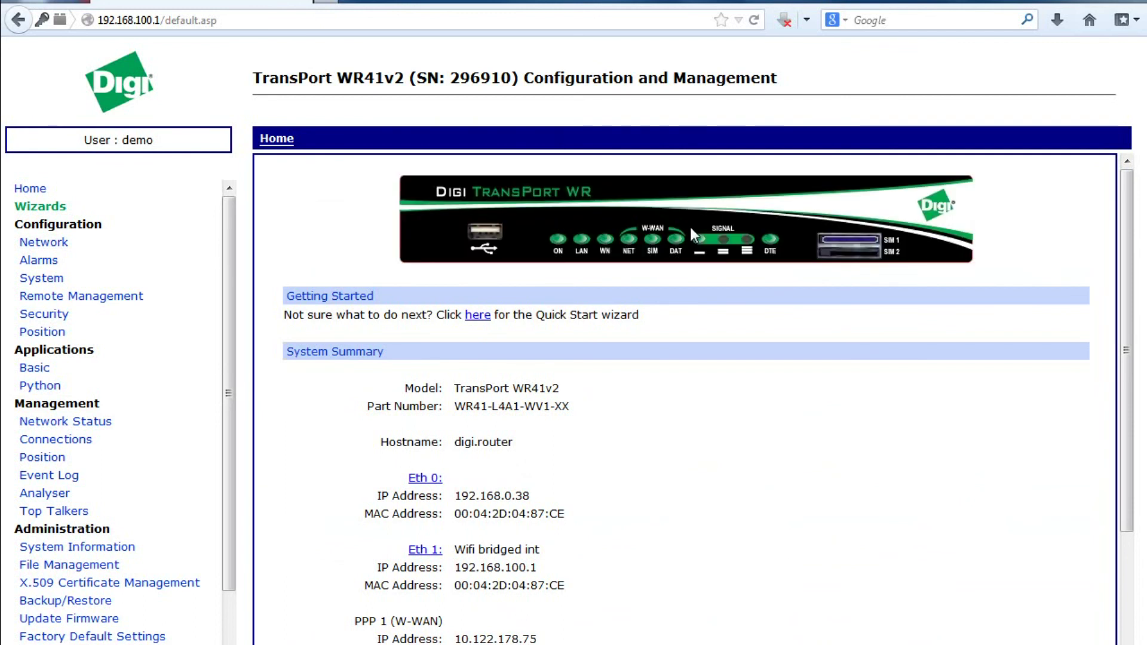